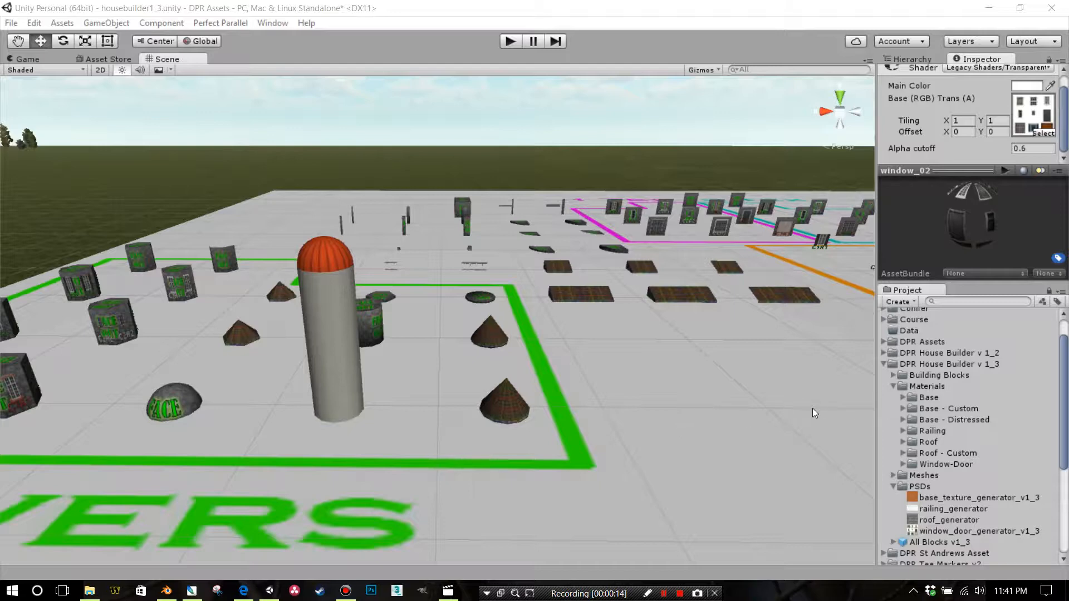
Examine the silo with the orange-red dome up close in the scene
right_click_drag(813, 409, 767, 404)
scroll(767, 404, "up", 3)
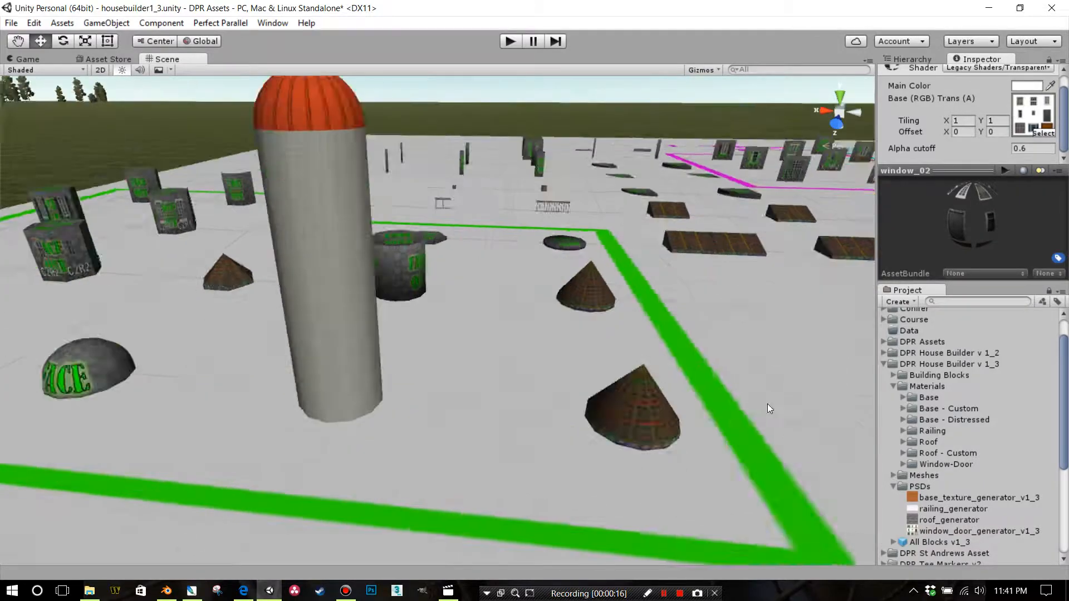
middle_click_drag(766, 403, 813, 377)
right_click_drag(814, 376, 693, 346)
scroll(694, 346, "up", 1)
middle_click_drag(694, 346, 654, 290)
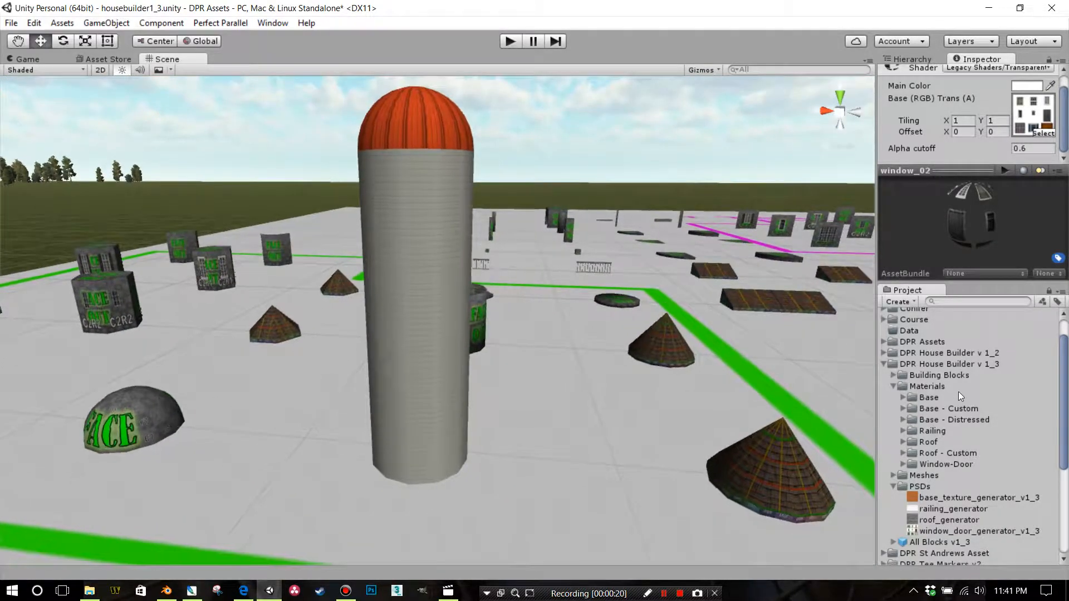
Look through the Base materials and the concreteblock and marble source textures, and select the Siding material
left_click(903, 396)
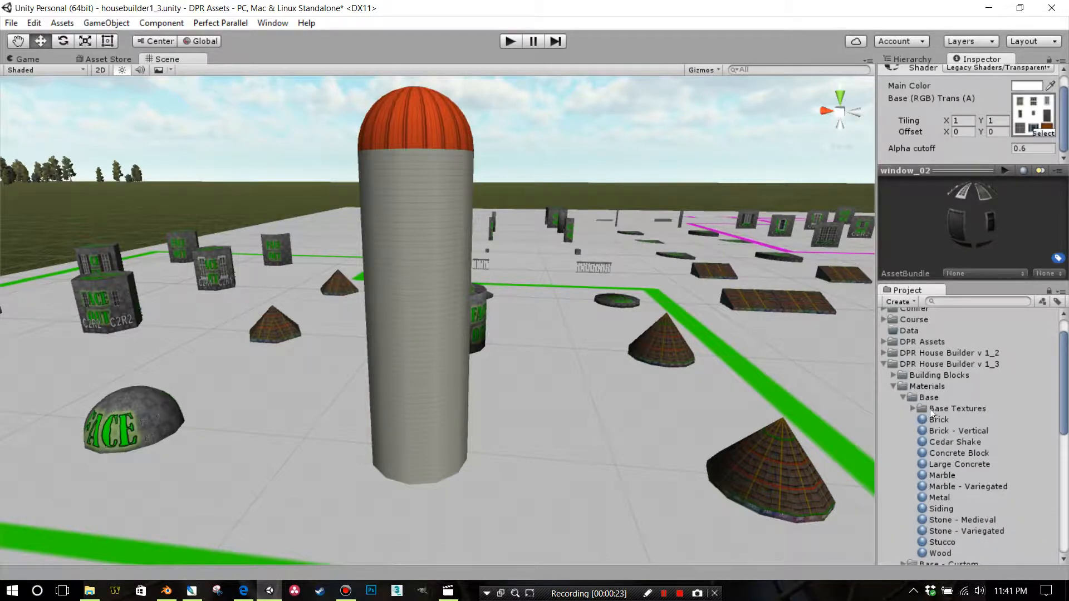
scroll(931, 411, "down", 3)
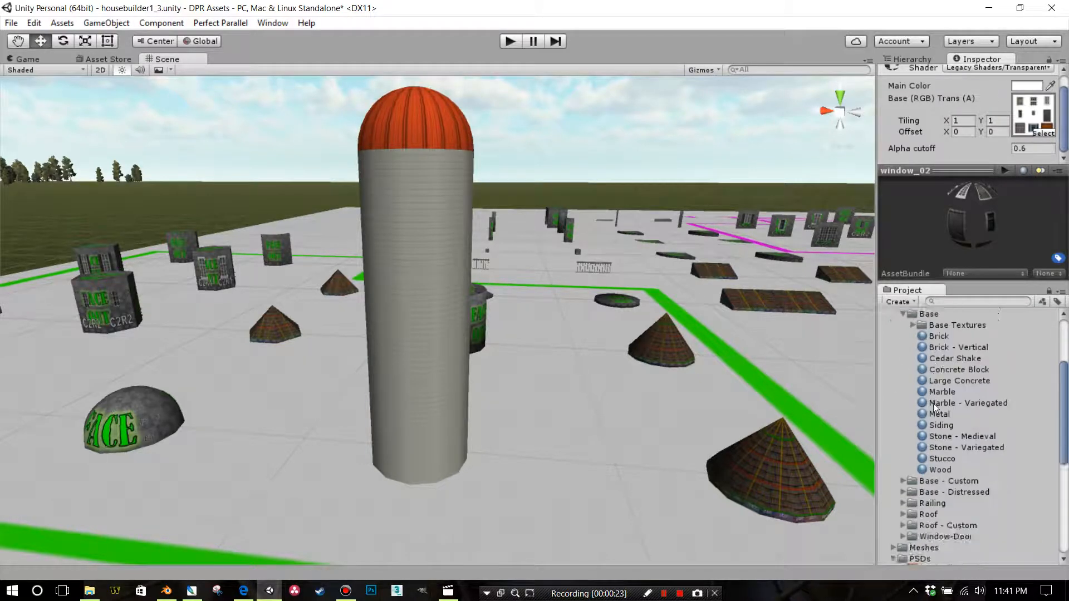
left_click(912, 325)
left_click(940, 339)
left_click(938, 369)
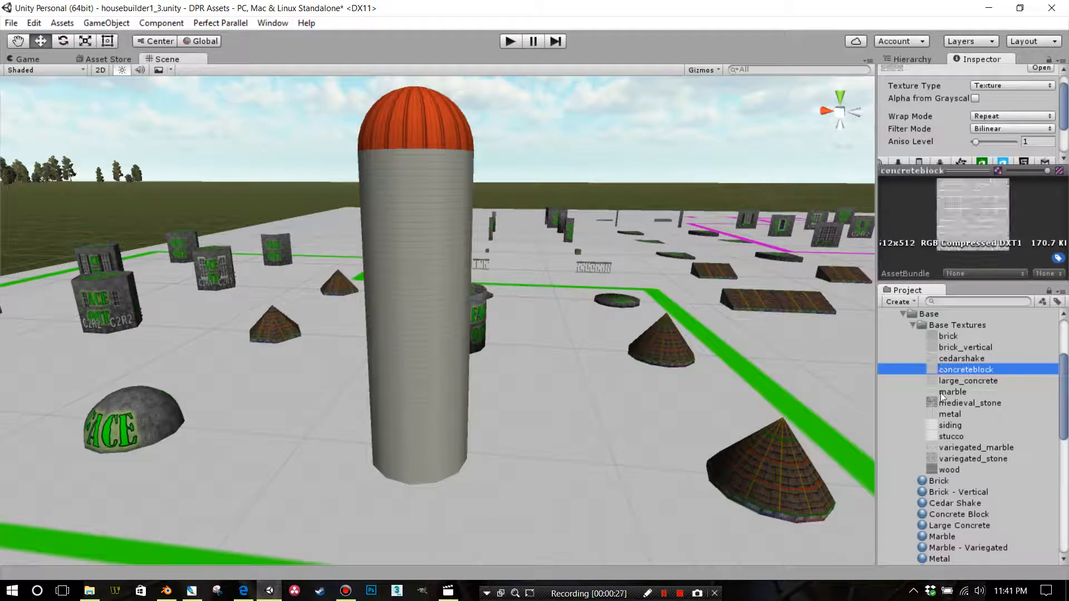
left_click(940, 392)
left_click(913, 325)
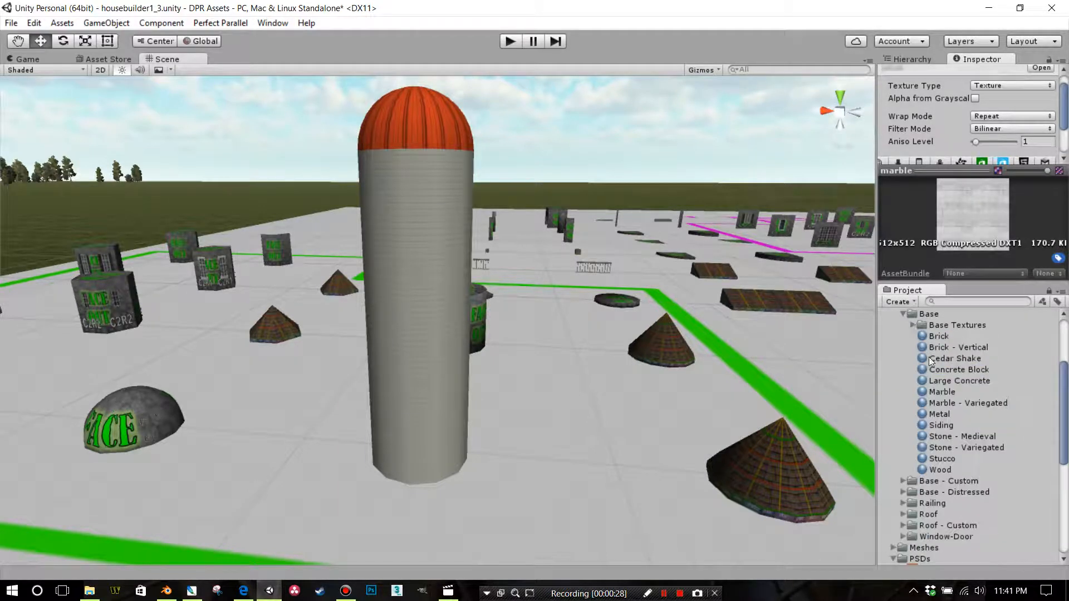
left_click(936, 424)
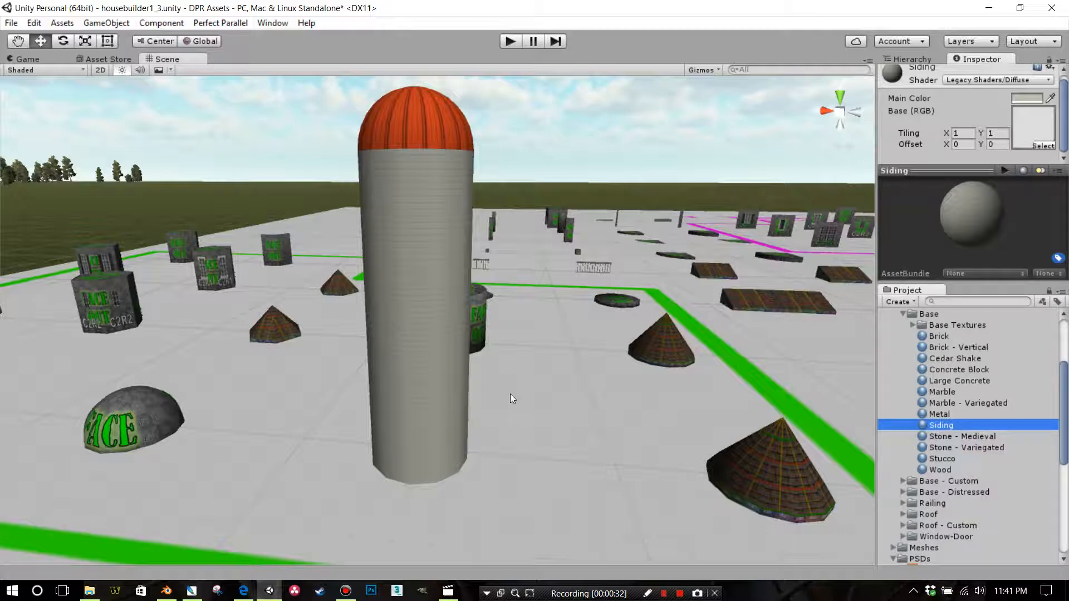
Inspect the siding texture on the silo wall from its base up to the dome
middle_click_drag(462, 385, 415, 390)
scroll(415, 398, "up", 2)
right_click_drag(415, 398, 416, 340)
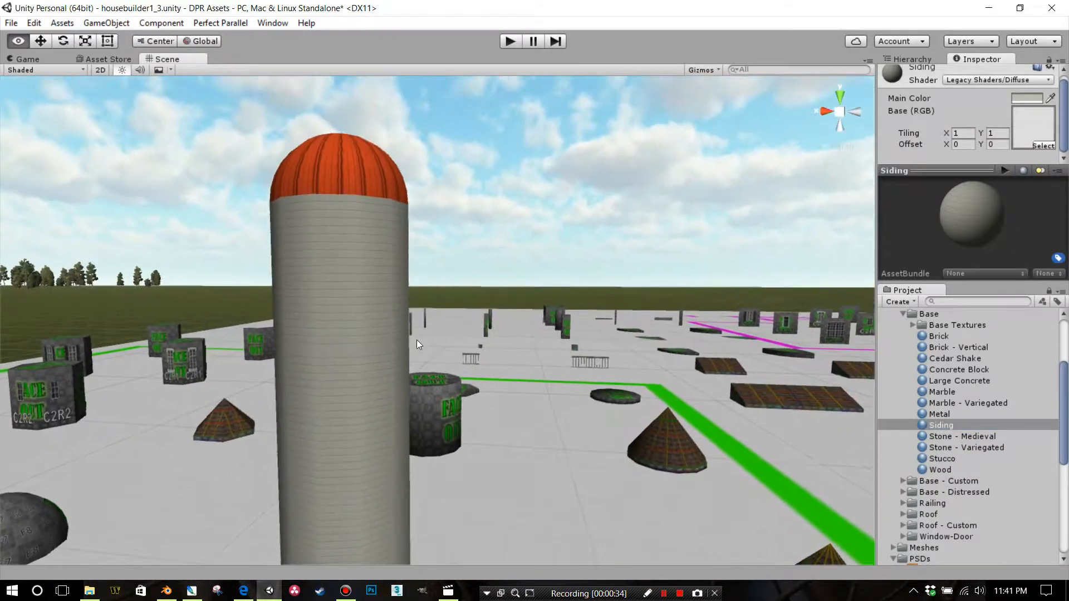
middle_click_drag(454, 303, 448, 189)
right_click_drag(383, 320, 381, 353)
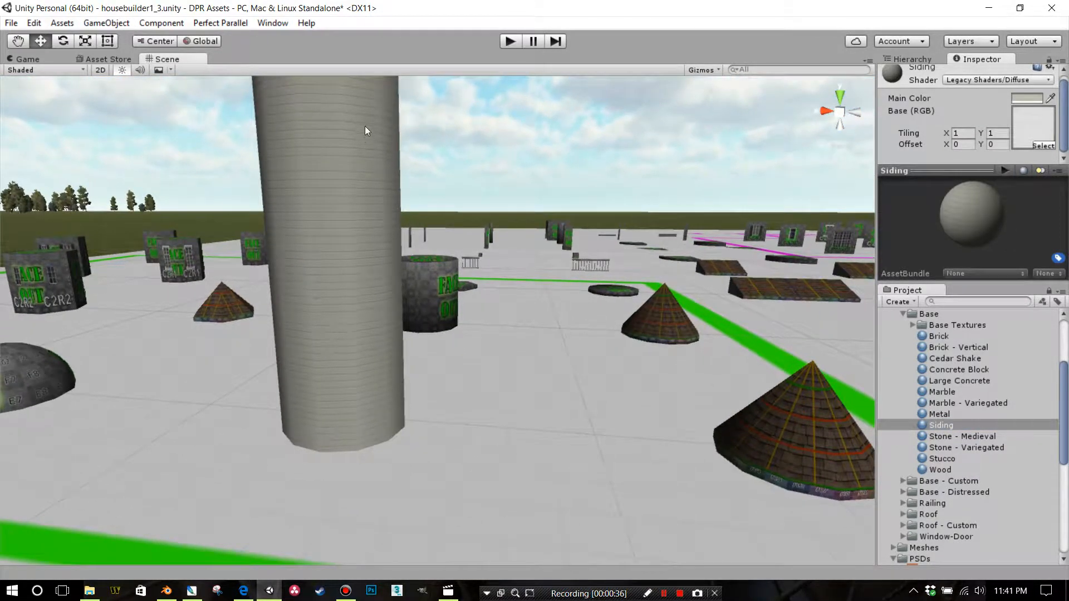
middle_click_drag(375, 380, 384, 429)
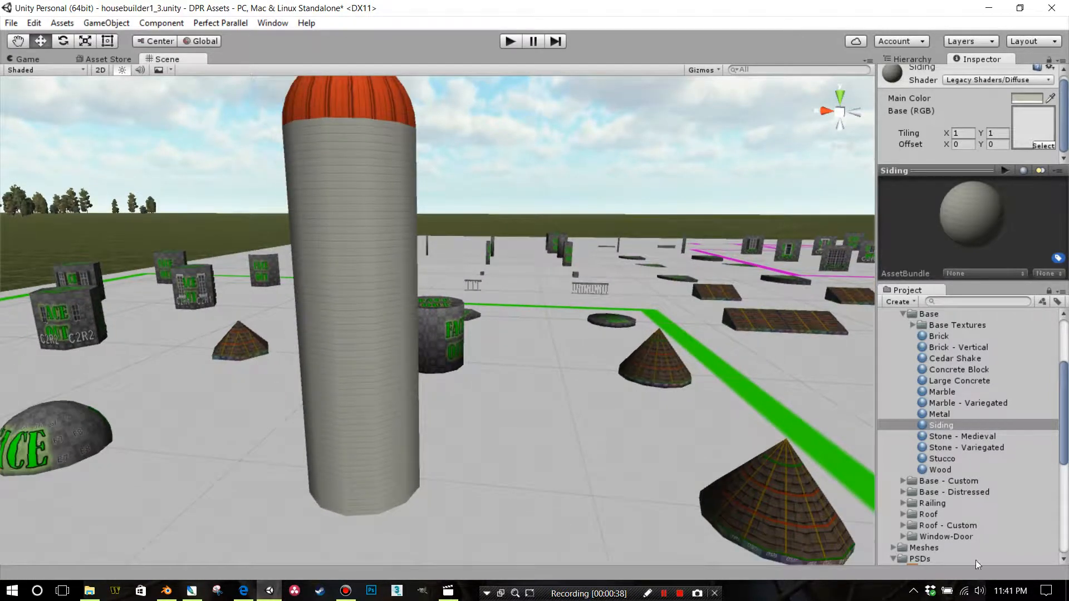
Duplicate the Siding material in the Base materials folder
left_click(942, 423)
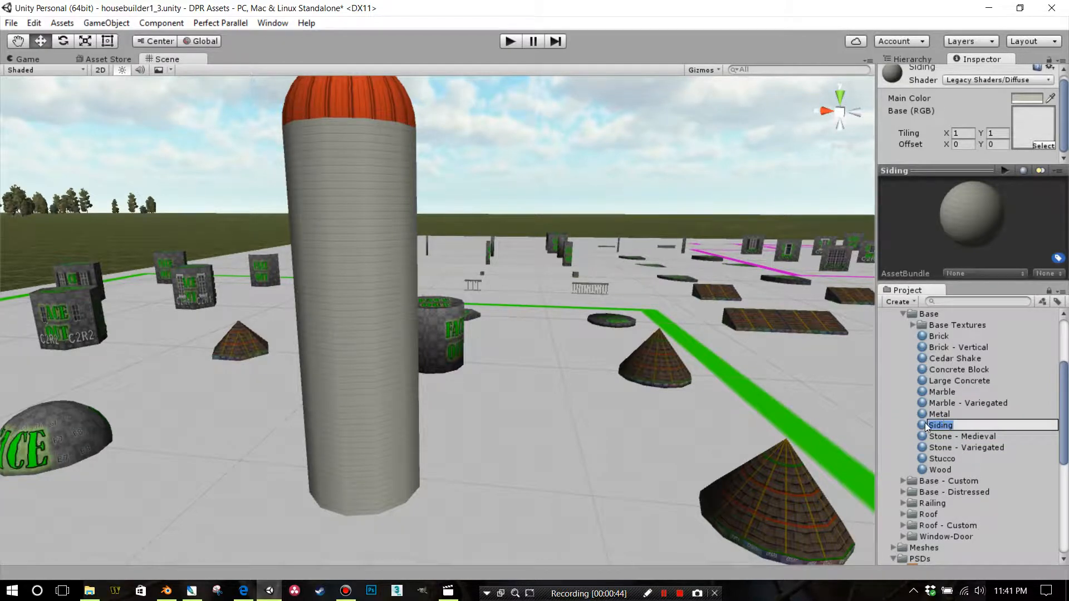
left_click(925, 423)
key("ctrl+d")
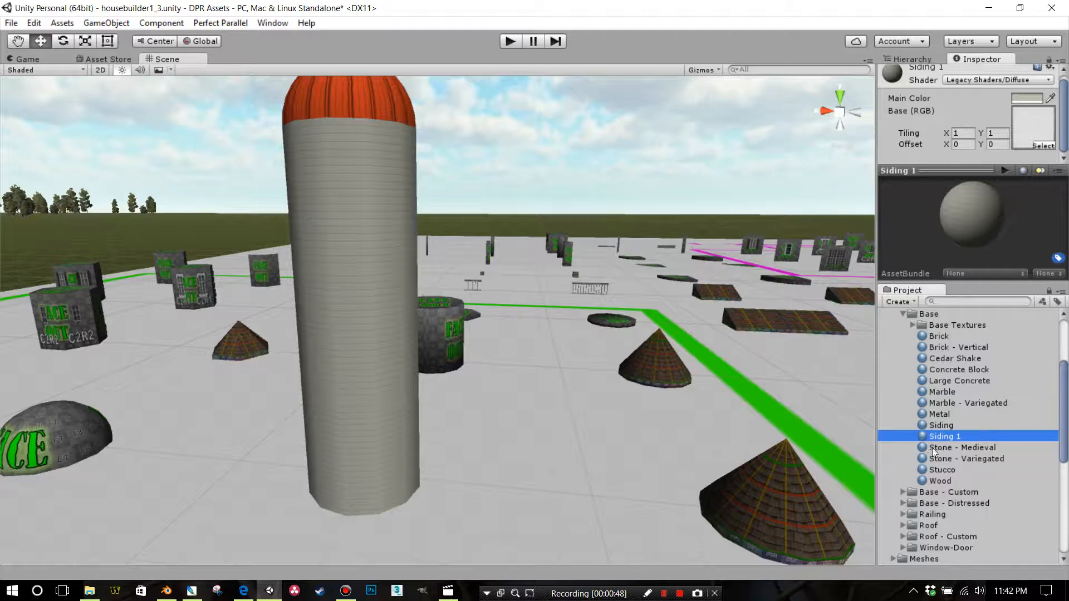
Set the main color of the duplicated siding material to yellow, hex FFF356FF
left_click(1027, 99)
left_click_drag(749, 290, 750, 297)
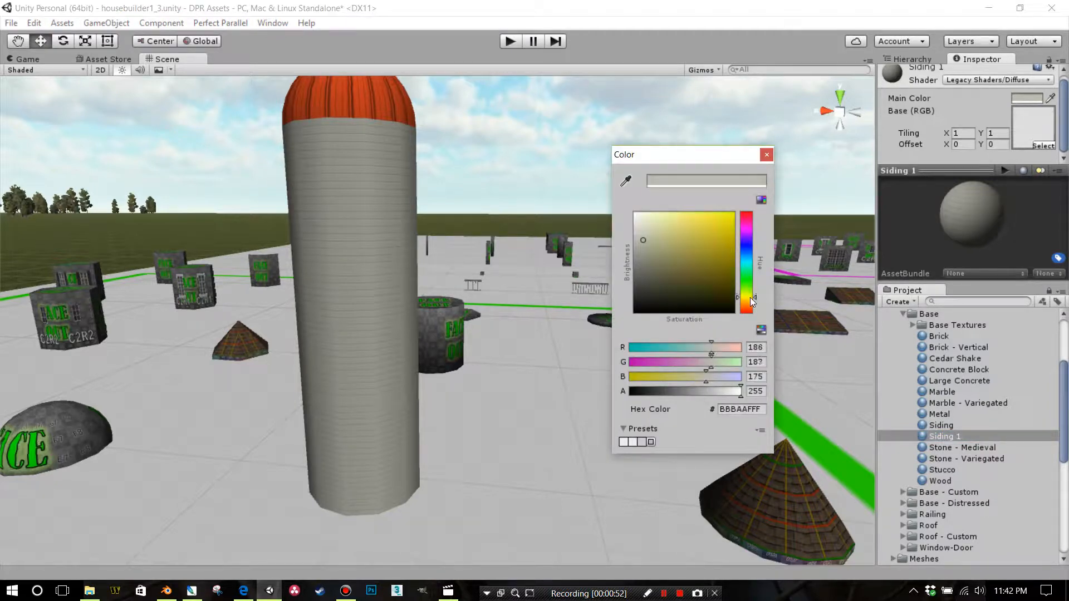
left_click(730, 215)
left_click_drag(723, 227, 700, 215)
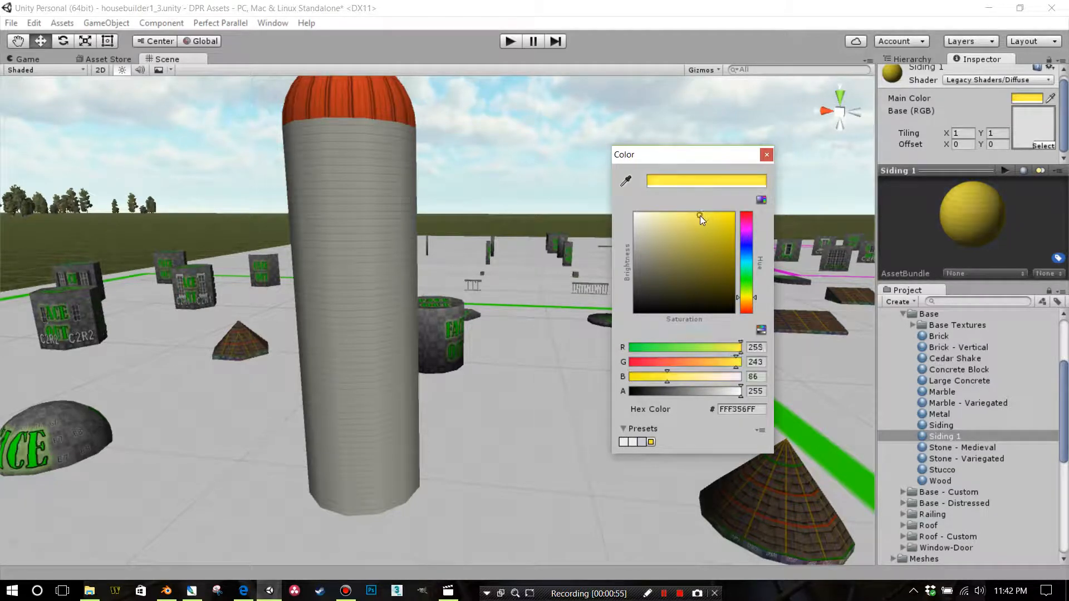
left_click(766, 155)
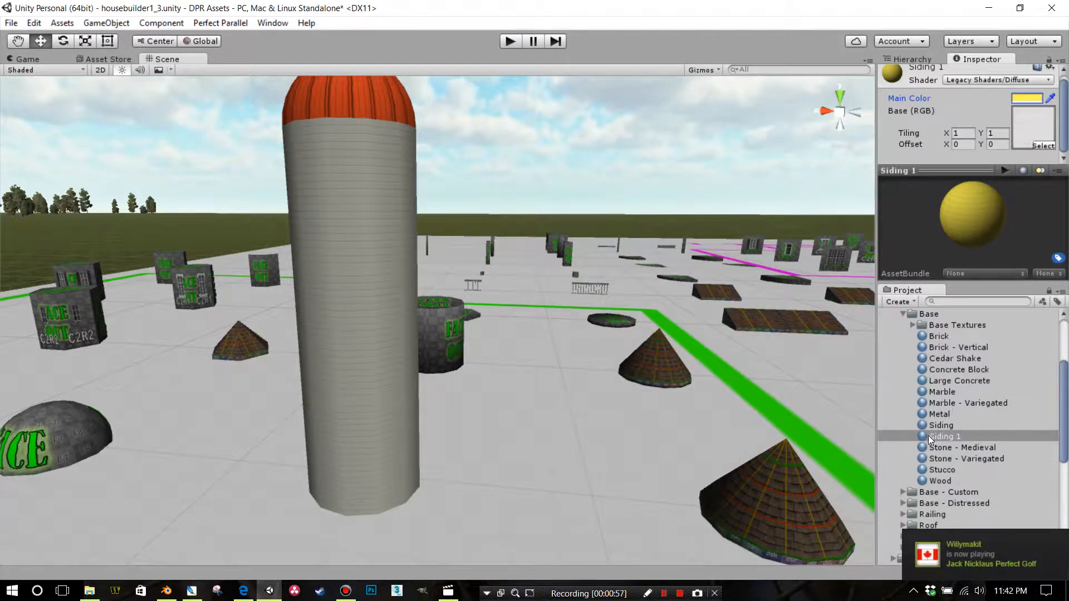
Apply the yellow siding material to the lower, middle and upper wall sections of the silo
left_click_drag(927, 435, 388, 458)
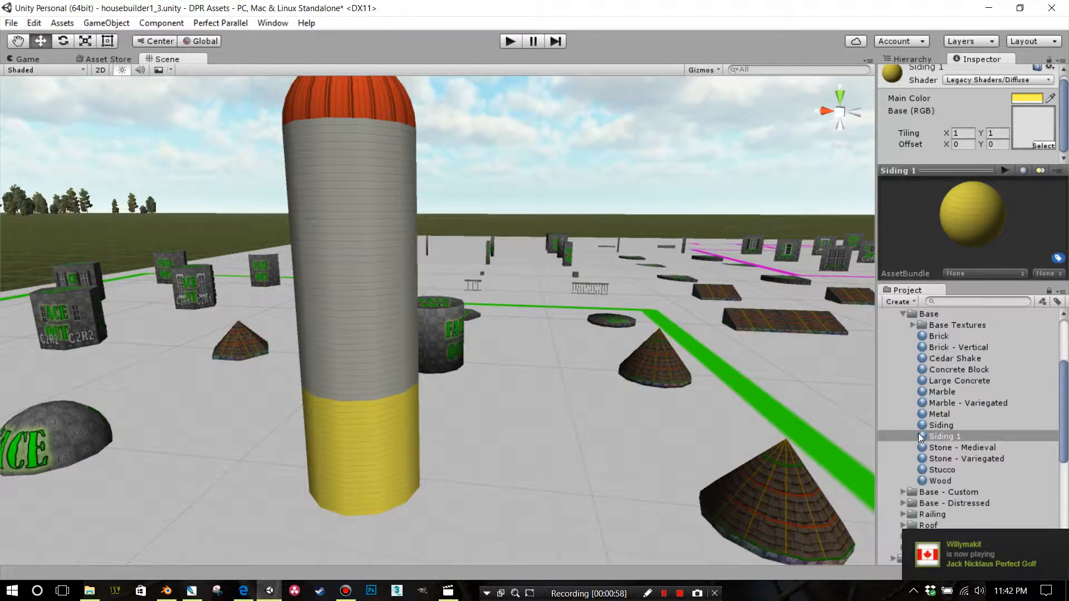
left_click_drag(925, 438, 385, 373)
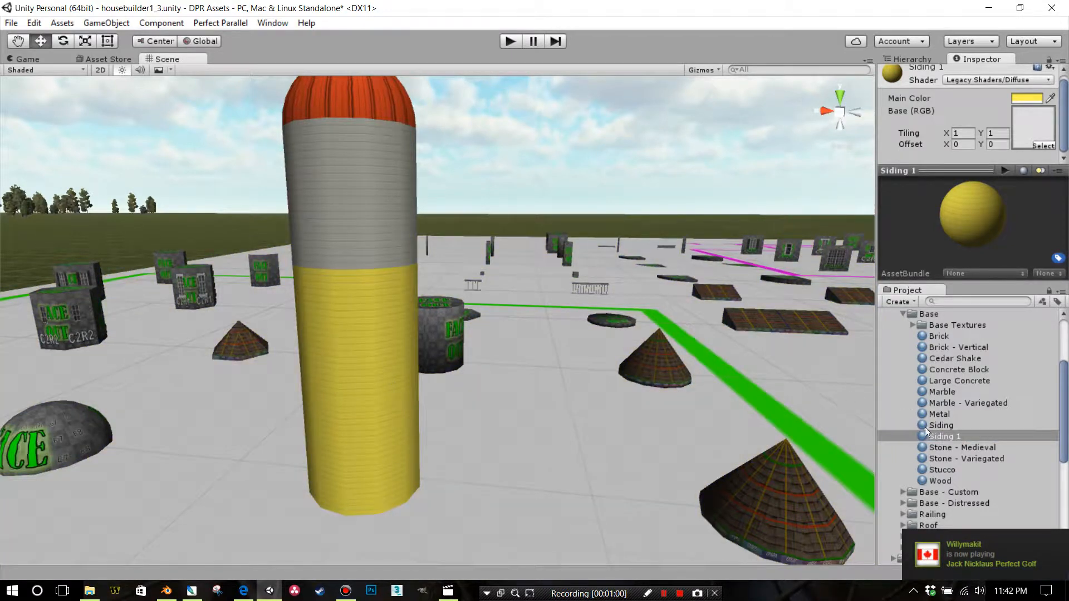
left_click_drag(925, 429, 369, 251)
Examine the yellow siding on the silo from close up, from below and from a distance
middle_click_drag(468, 249, 530, 188)
scroll(537, 286, "up", 4)
right_click_drag(537, 289, 608, 206)
scroll(581, 228, "down", 3)
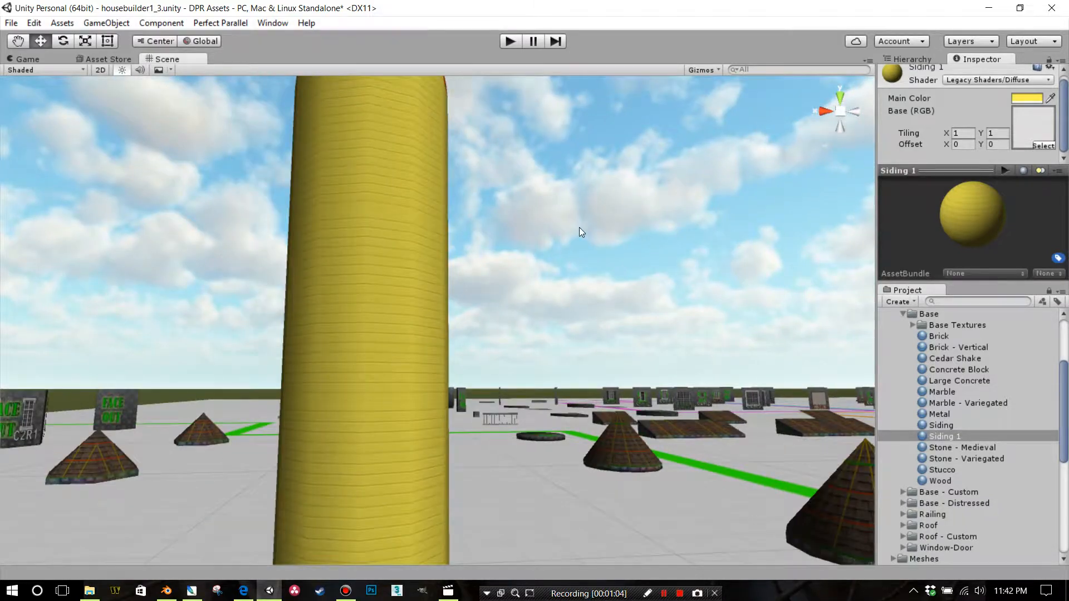
middle_click_drag(579, 227, 538, 335)
right_click_drag(648, 276, 606, 347)
scroll(606, 346, "down", 4)
middle_click_drag(571, 345, 492, 311)
scroll(492, 312, "up", 7)
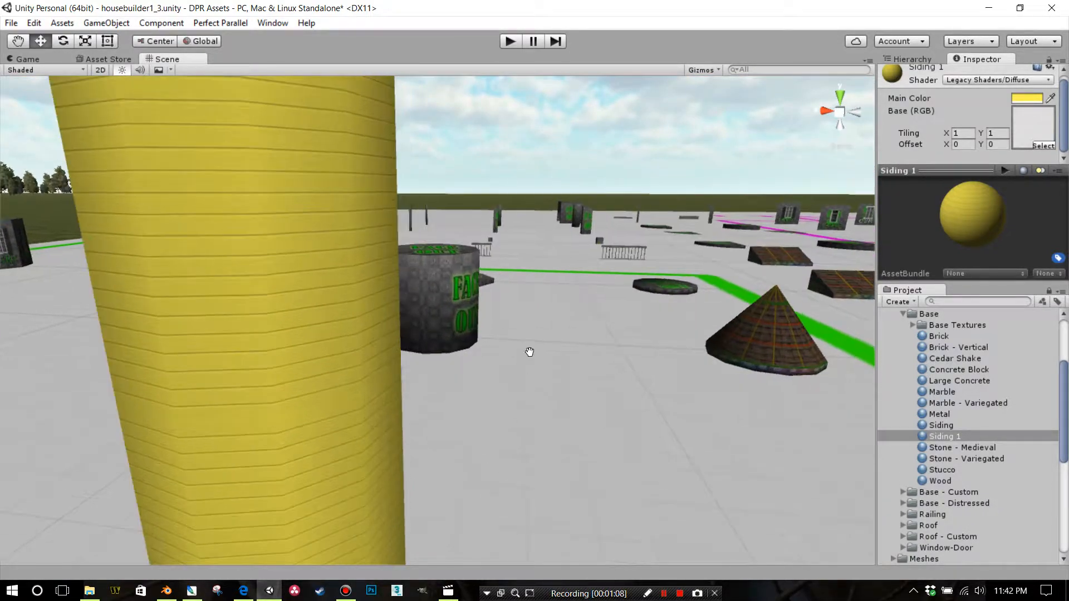
middle_click_drag(530, 351, 554, 339)
right_click_drag(553, 340, 569, 299)
scroll(559, 285, "down", 2)
scroll(569, 298, "down", 2)
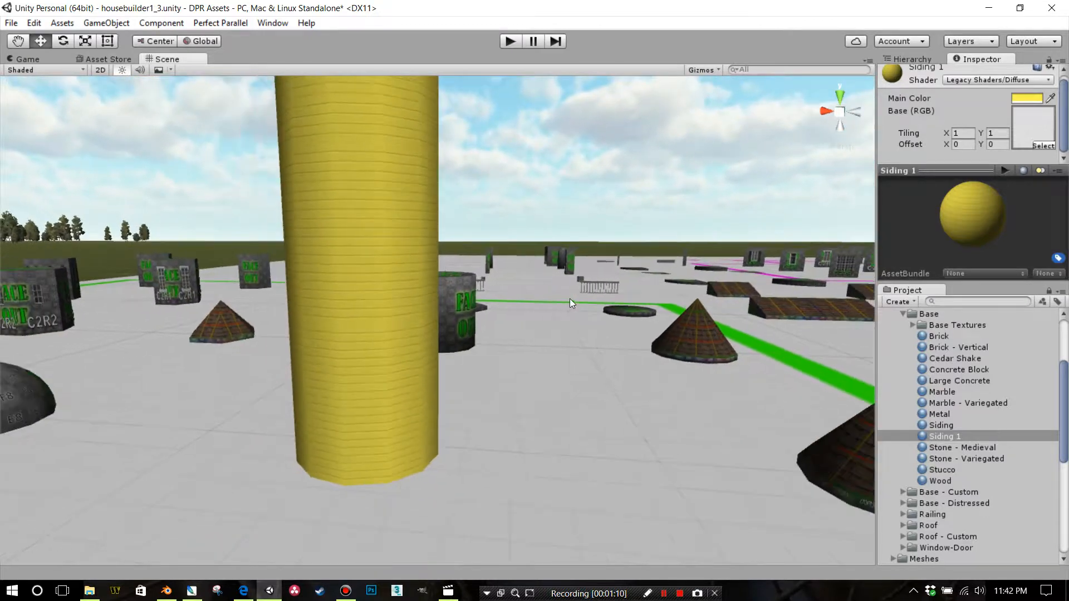
scroll(569, 299, "down", 5)
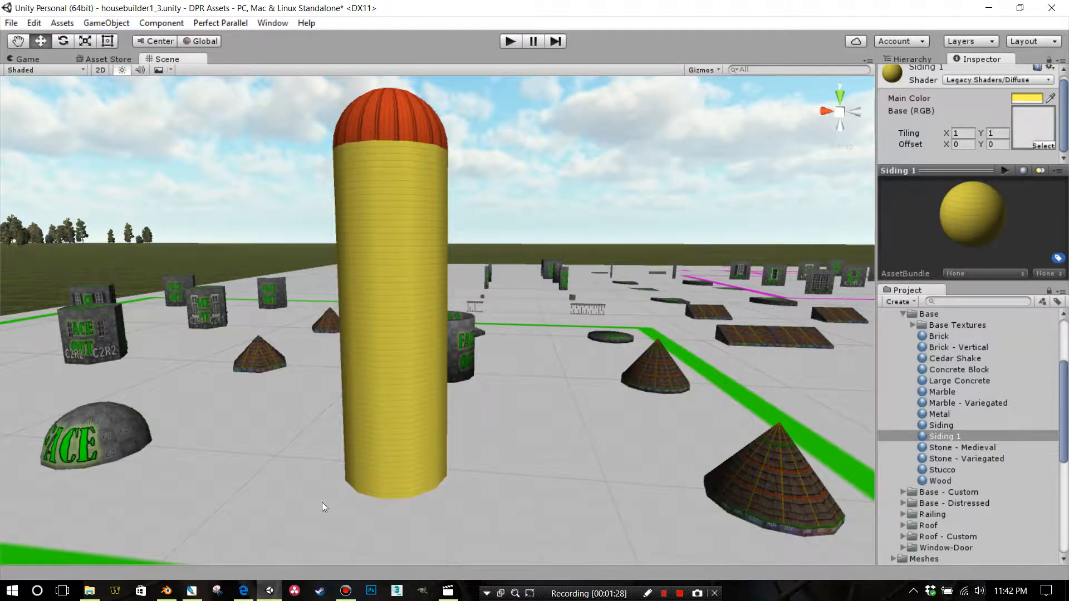
Switch to the Edge browser and look through the rusted corrugated metal siding textures on textures.com
left_click(245, 588)
scroll(557, 267, "up", 10)
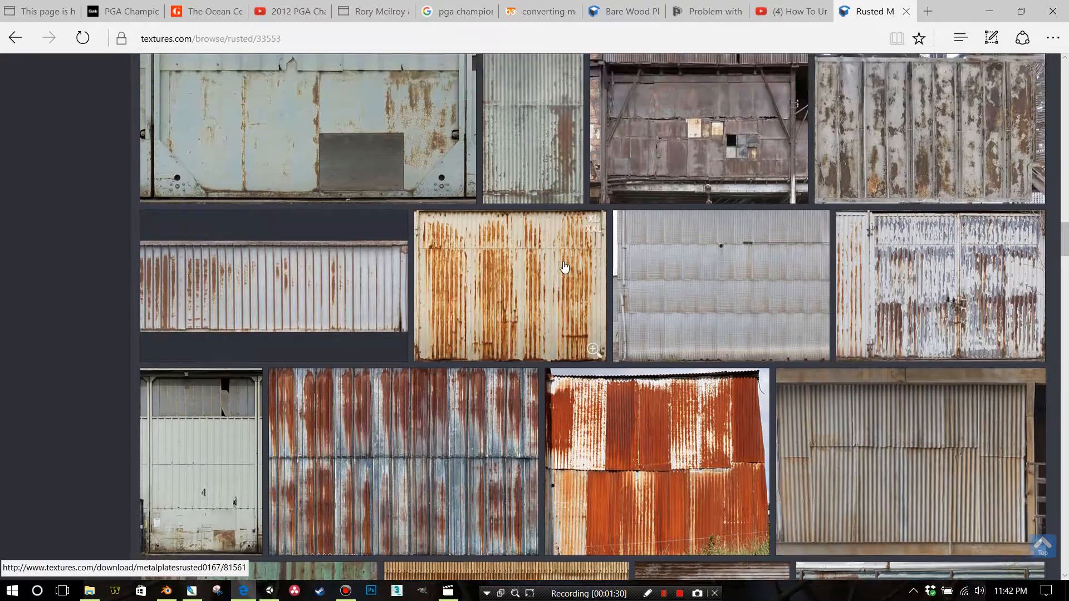
scroll(569, 263, "up", 10)
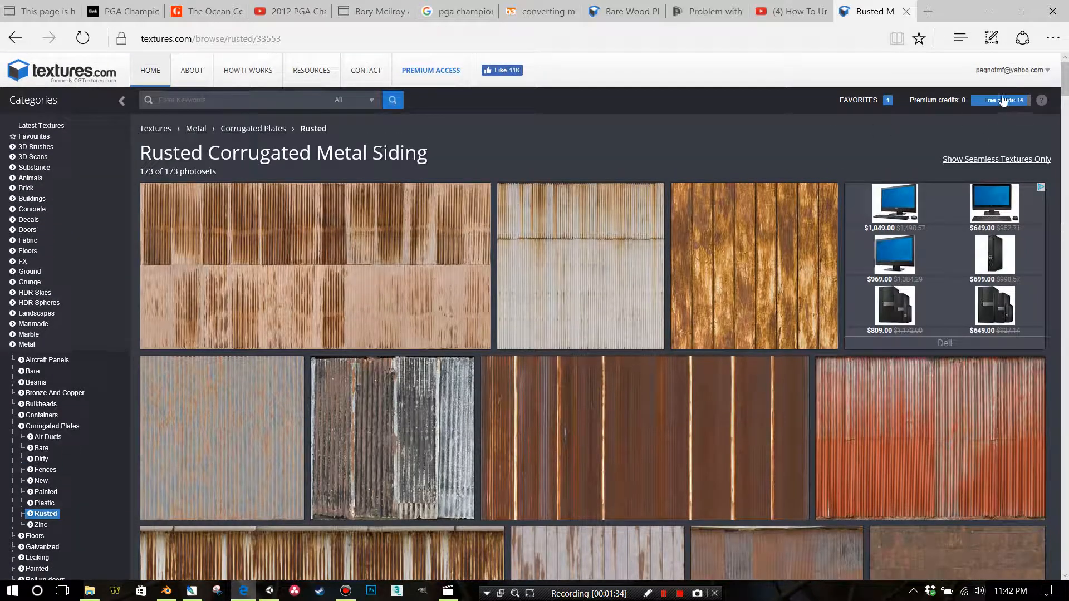
scroll(616, 158, "down", 4)
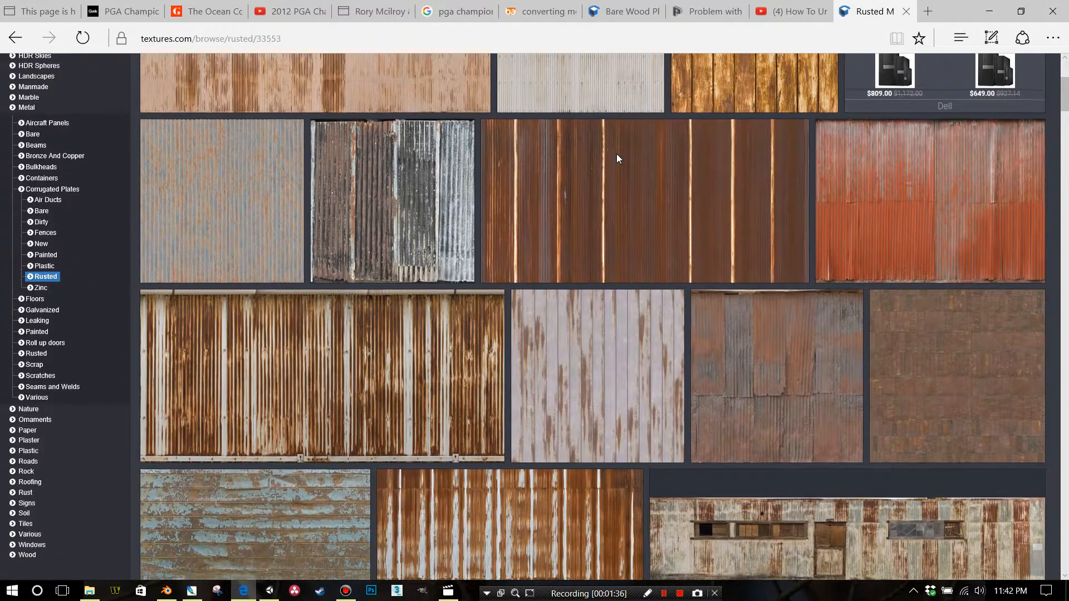
scroll(618, 158, "up", 5)
scroll(629, 160, "down", 8)
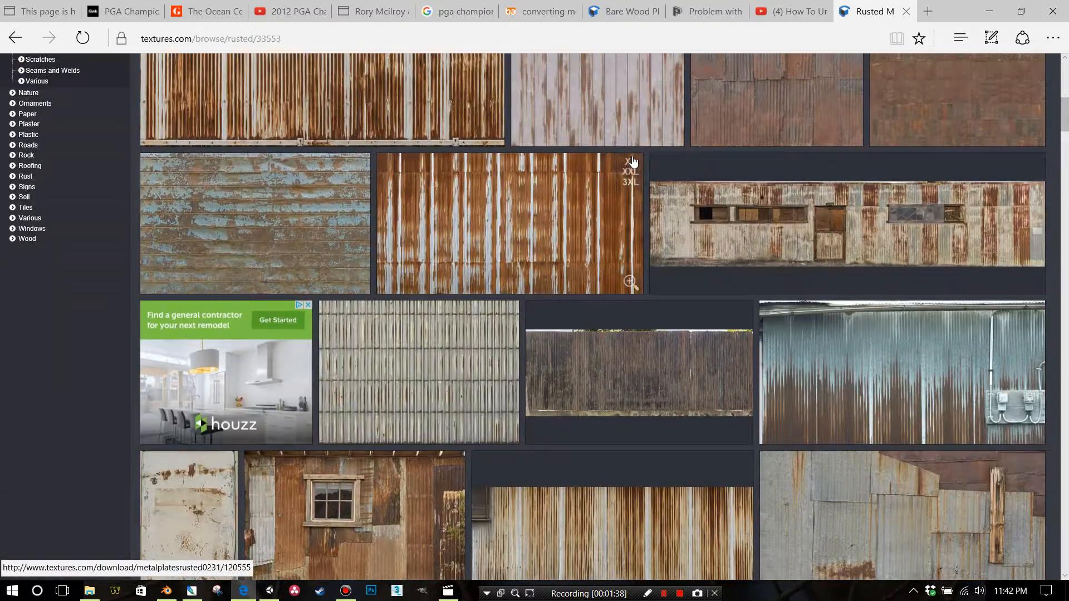
scroll(630, 162, "up", 6)
scroll(68, 368, "down", 2)
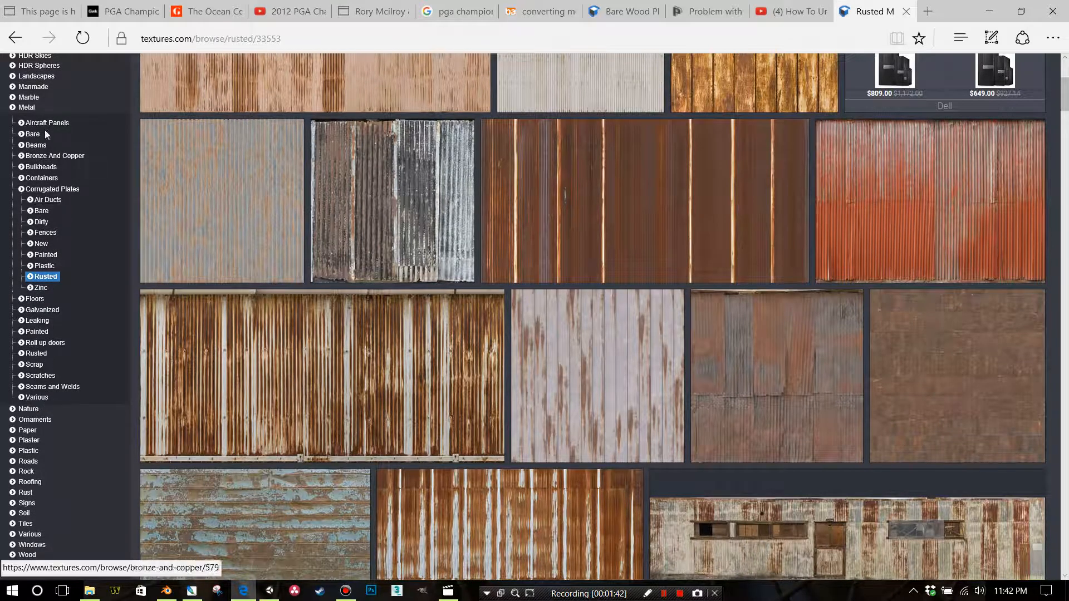
Open the Metal texture category and look through its subcategories
left_click(30, 109)
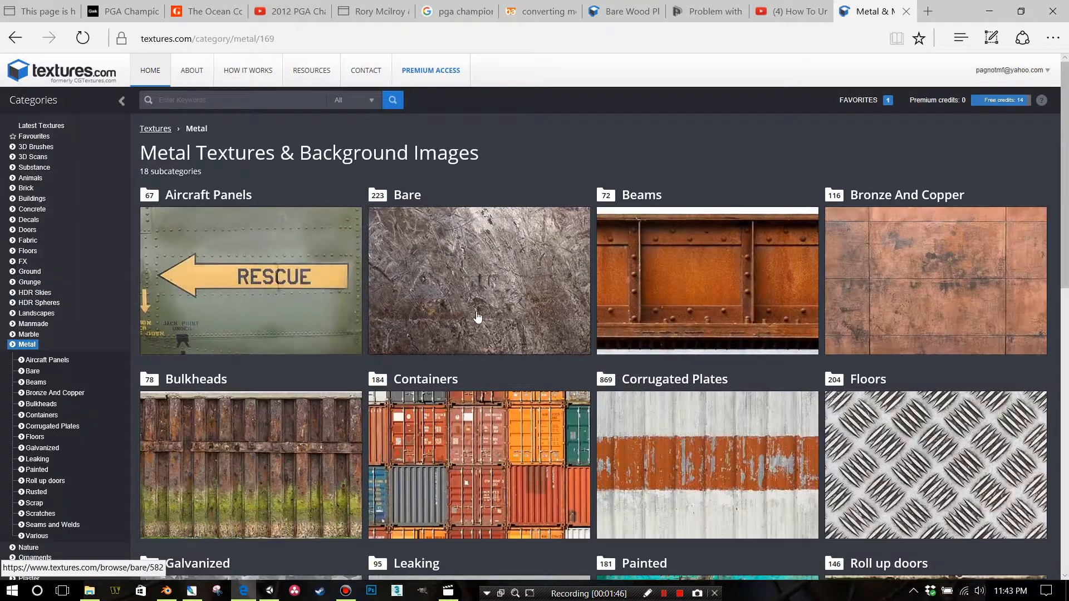
scroll(495, 306, "down", 3)
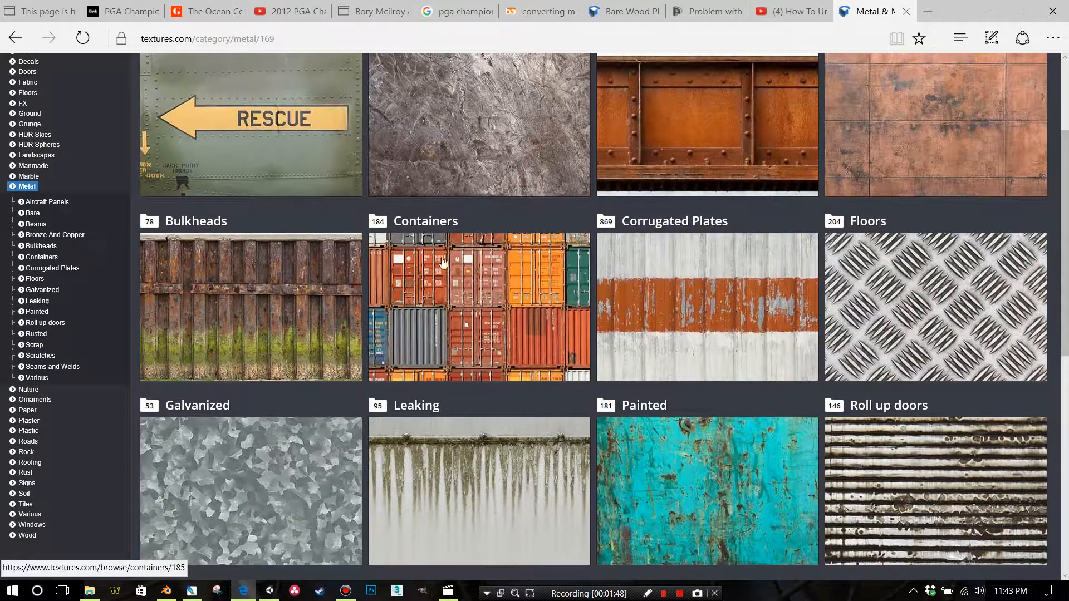
scroll(443, 262, "down", 6)
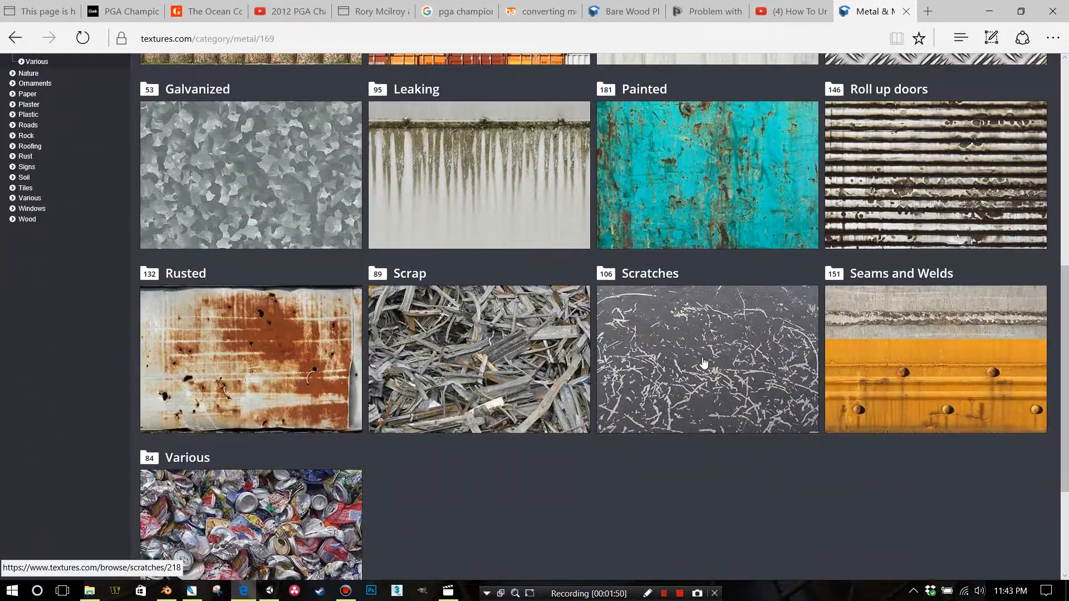
scroll(704, 363, "up", 6)
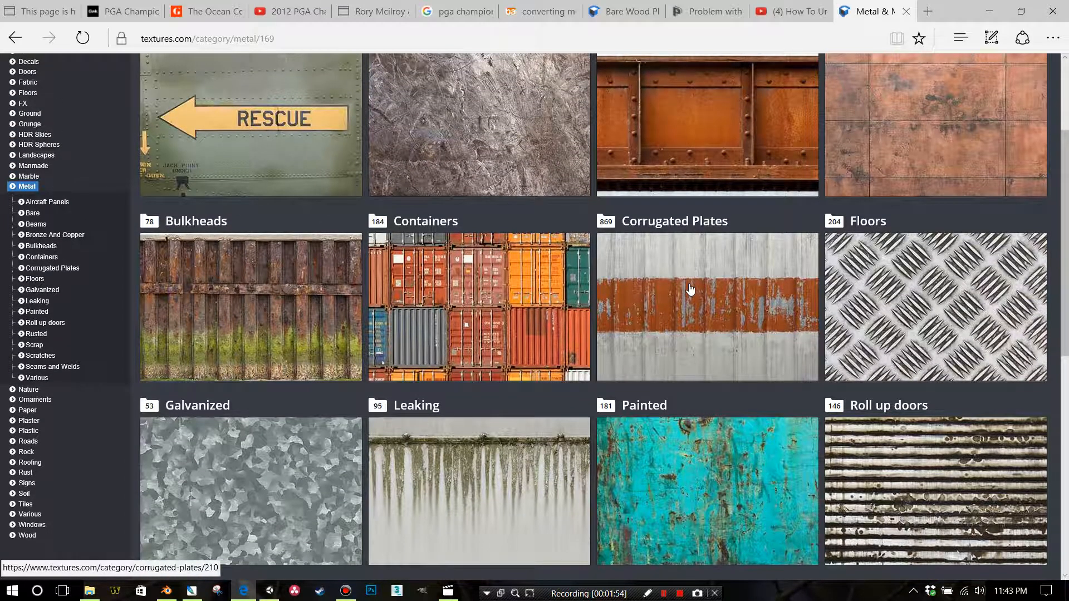
scroll(691, 295, "up", 3)
Open the New subcategory of Corrugated Plates and look through its clean metal siding textures
left_click(710, 448)
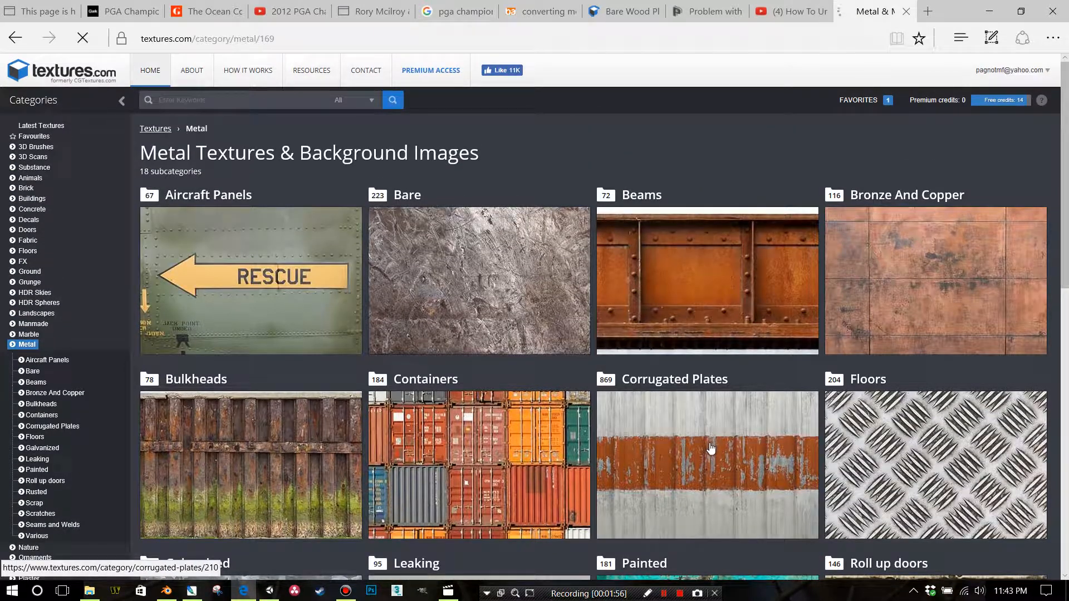
scroll(693, 437, "down", 3)
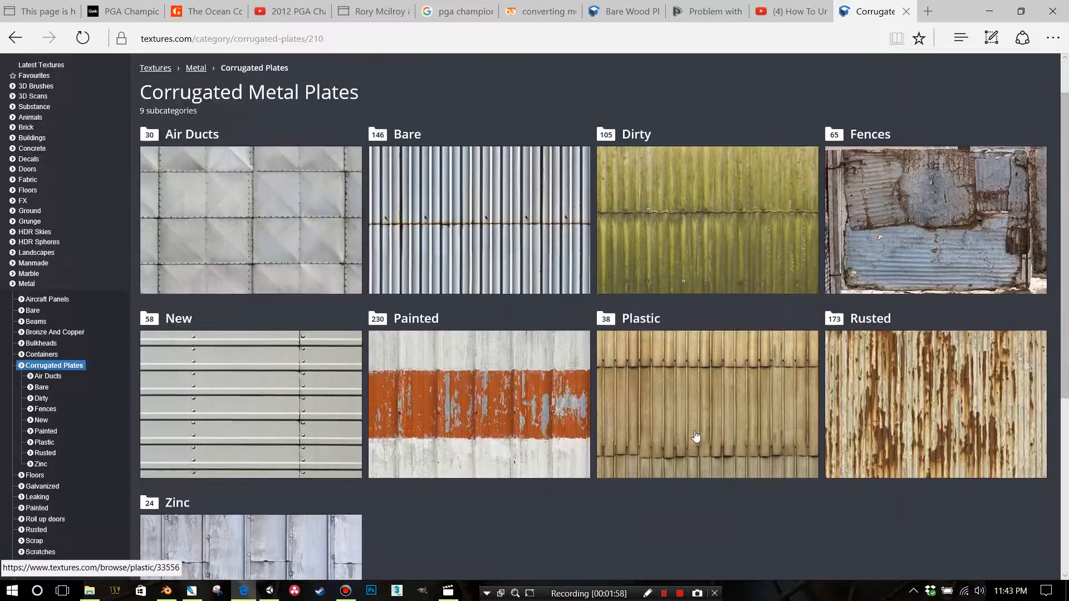
scroll(685, 427, "down", 2)
left_click(282, 232)
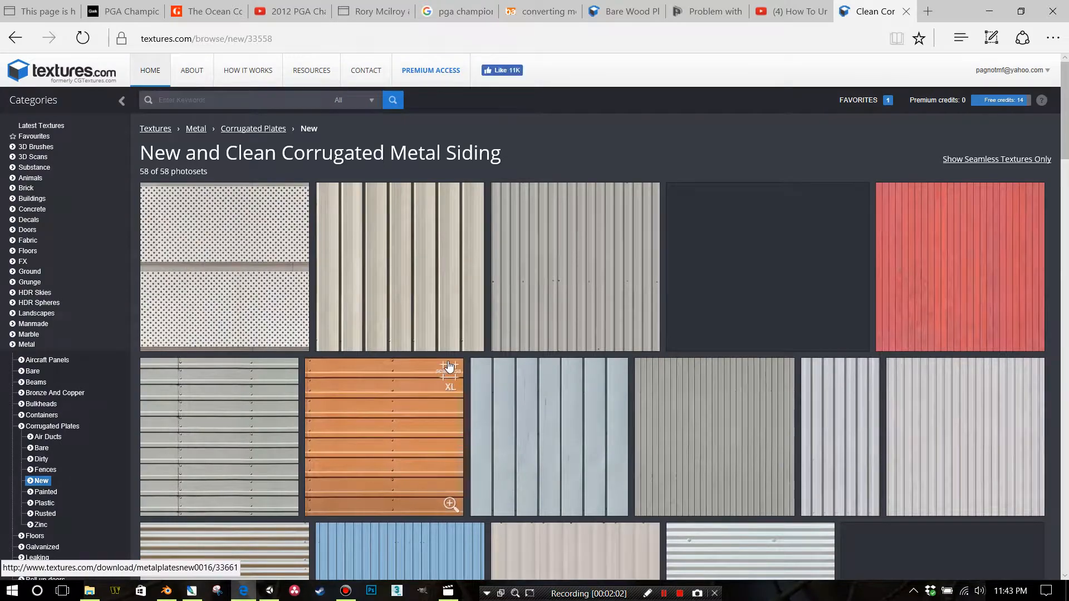
scroll(448, 364, "down", 3)
scroll(458, 305, "down", 18)
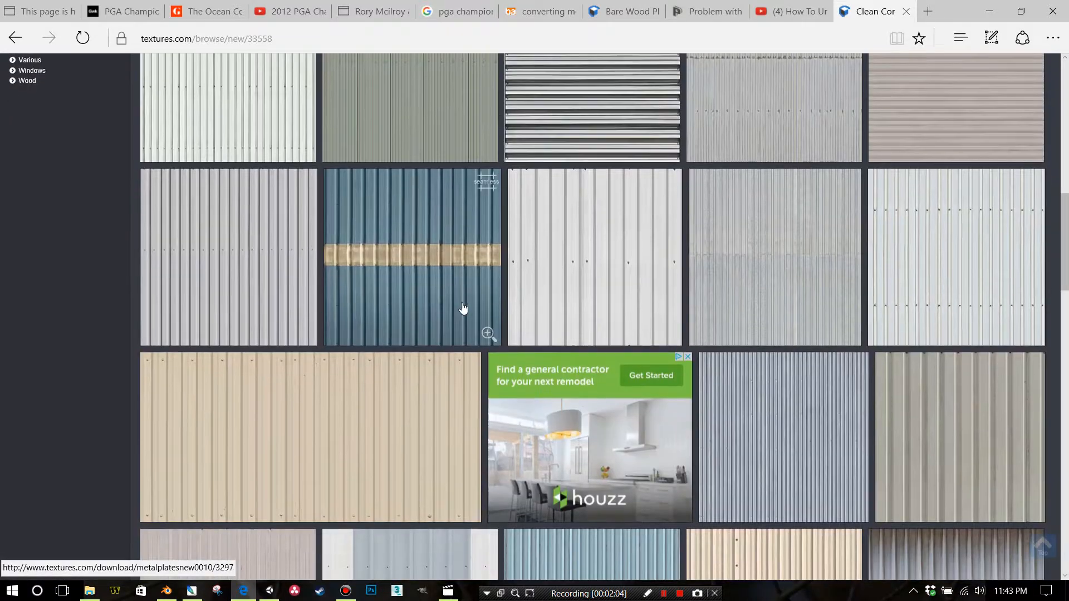
scroll(543, 315, "down", 16)
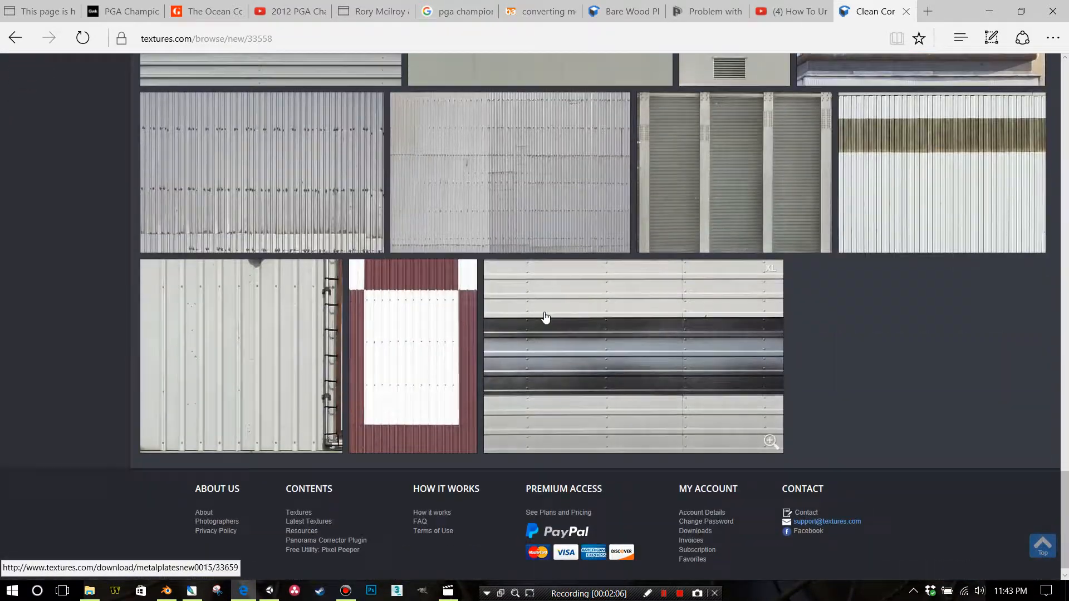
Open the MetalPlatesNew0014 siding texture and request its small 1024x1024 seamless image for download
scroll(543, 315, "up", 9)
scroll(543, 315, "up", 15)
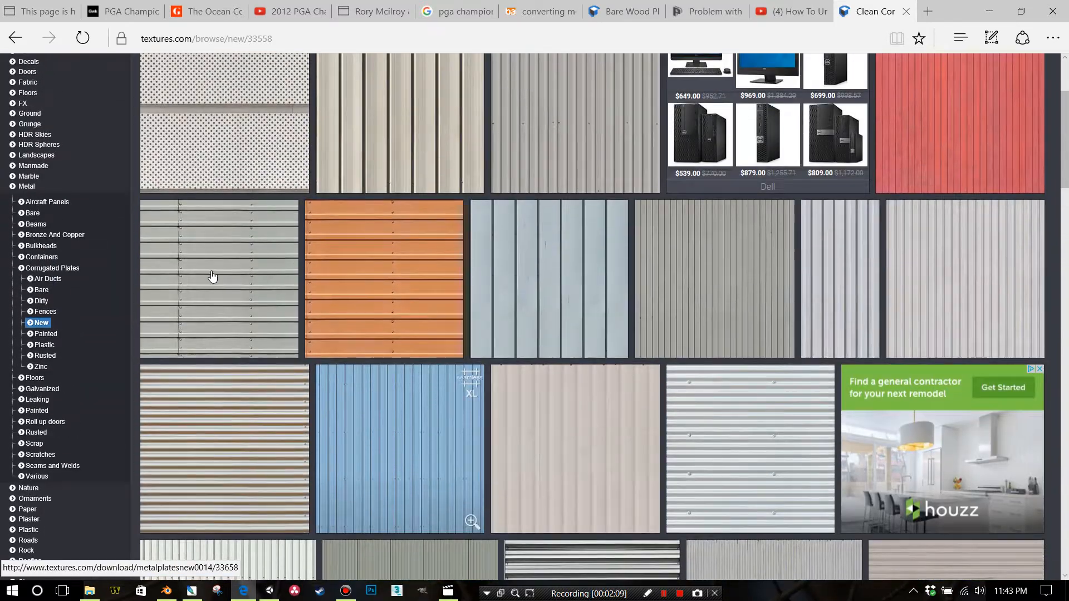
left_click(212, 277)
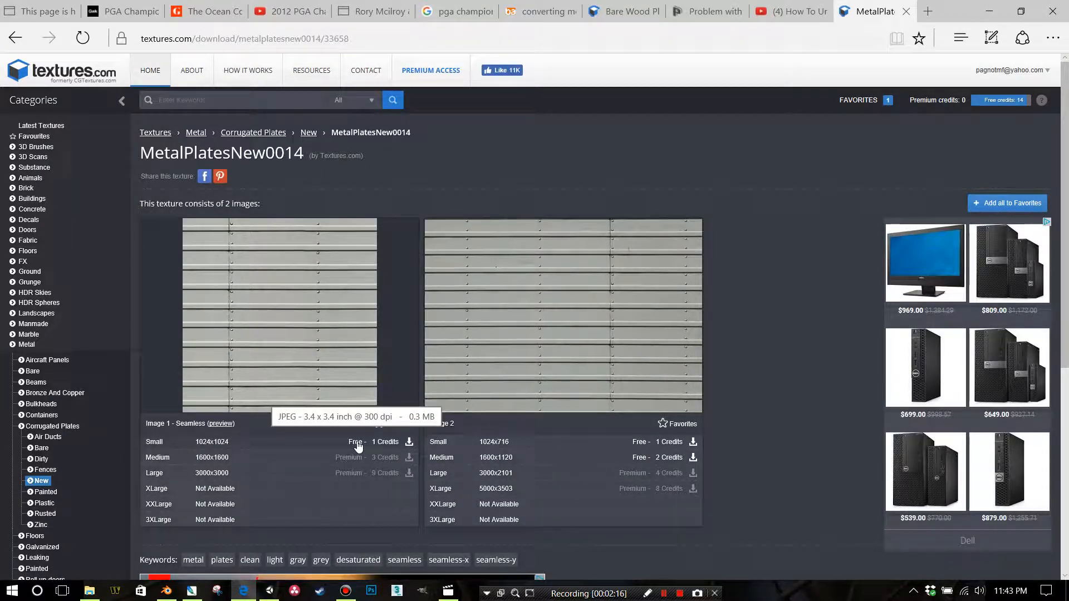
left_click(358, 444)
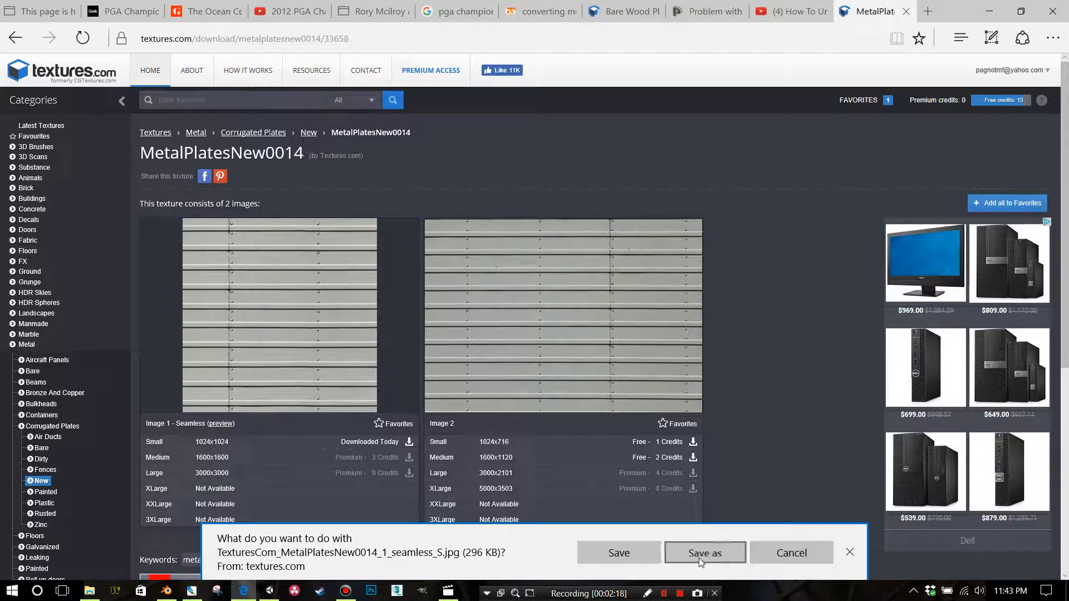
Save the downloaded MetalPlatesNew0014 image in the Metal folder under Unity Storage Closet > Textures
left_click(700, 554)
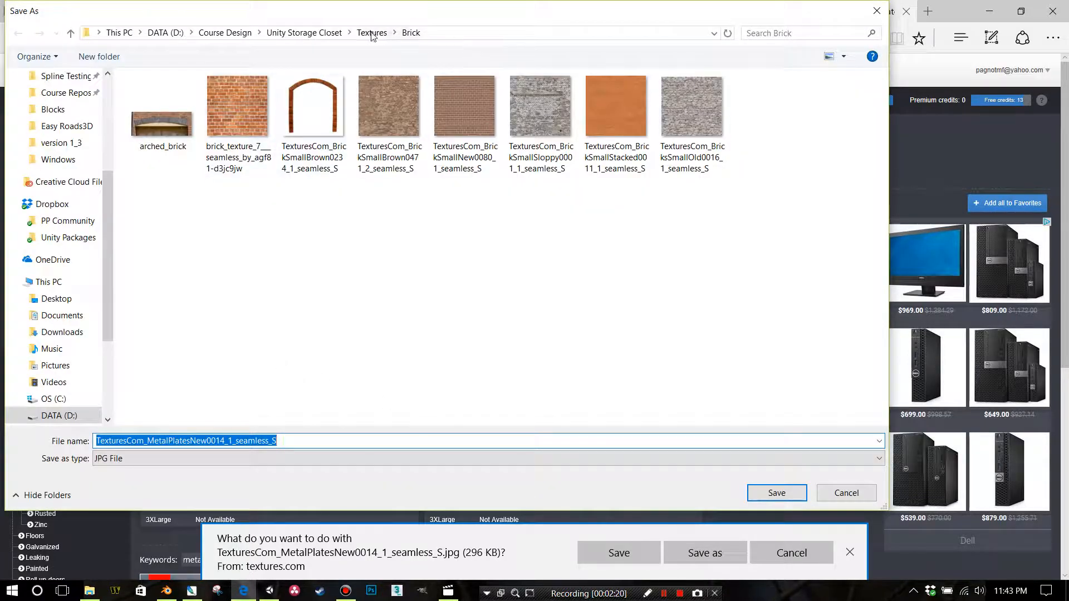
left_click(371, 33)
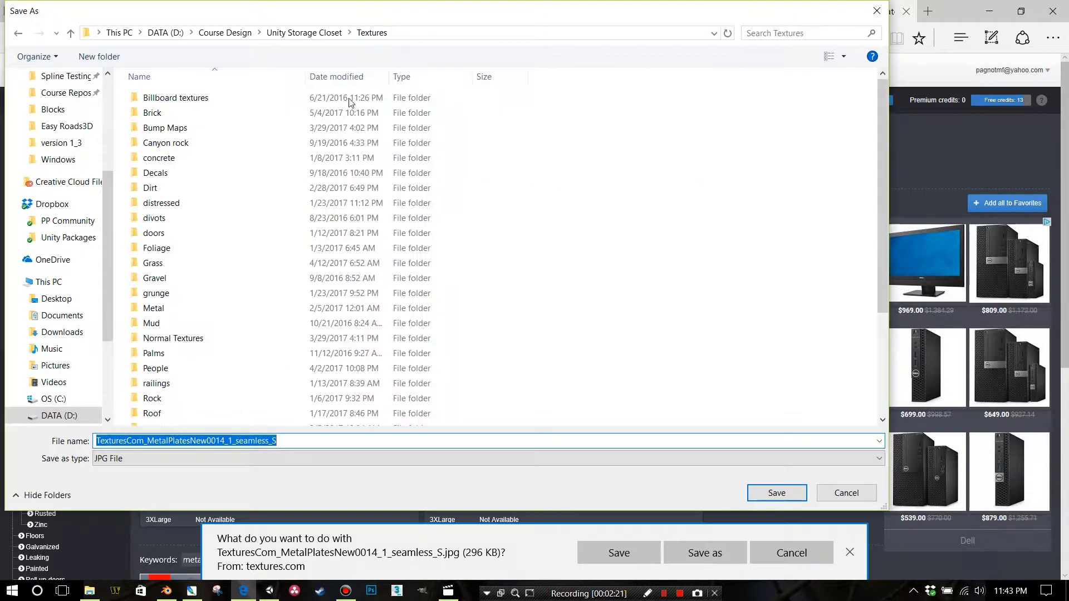
double_click(172, 308)
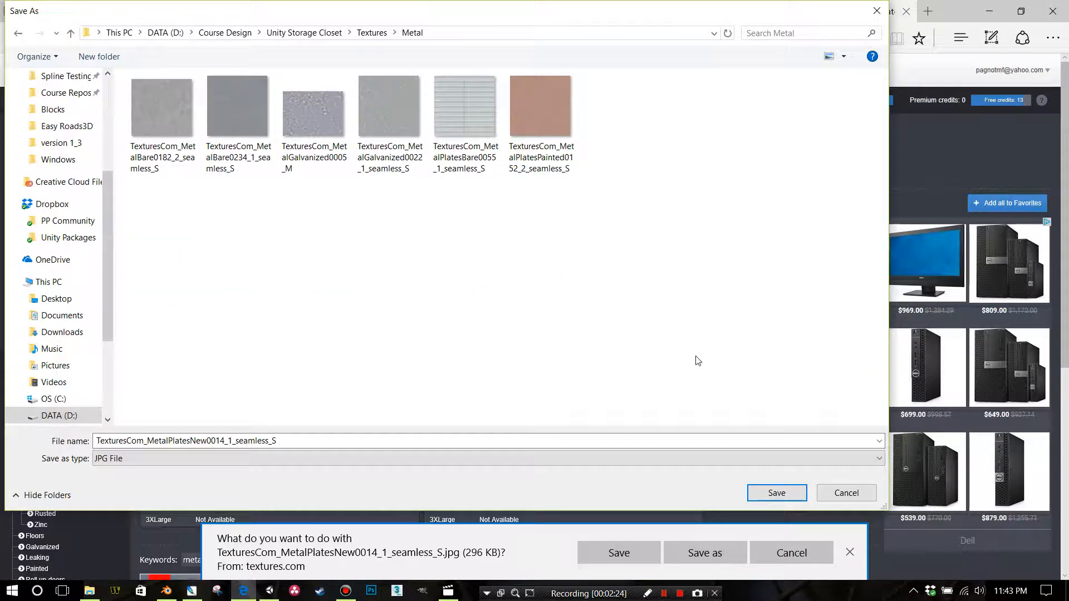
left_click(776, 493)
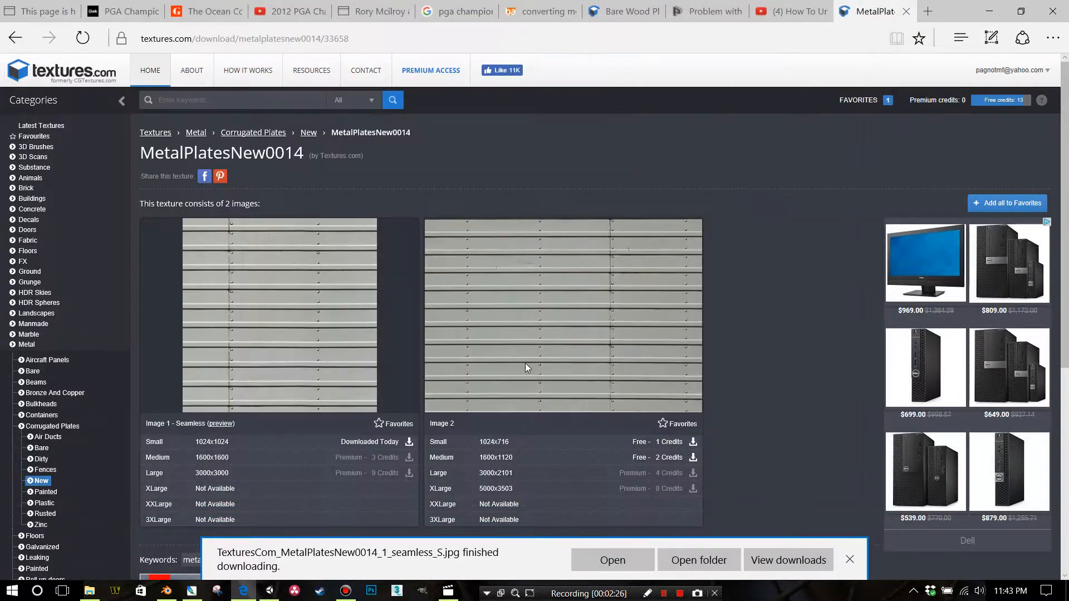
left_click(858, 570)
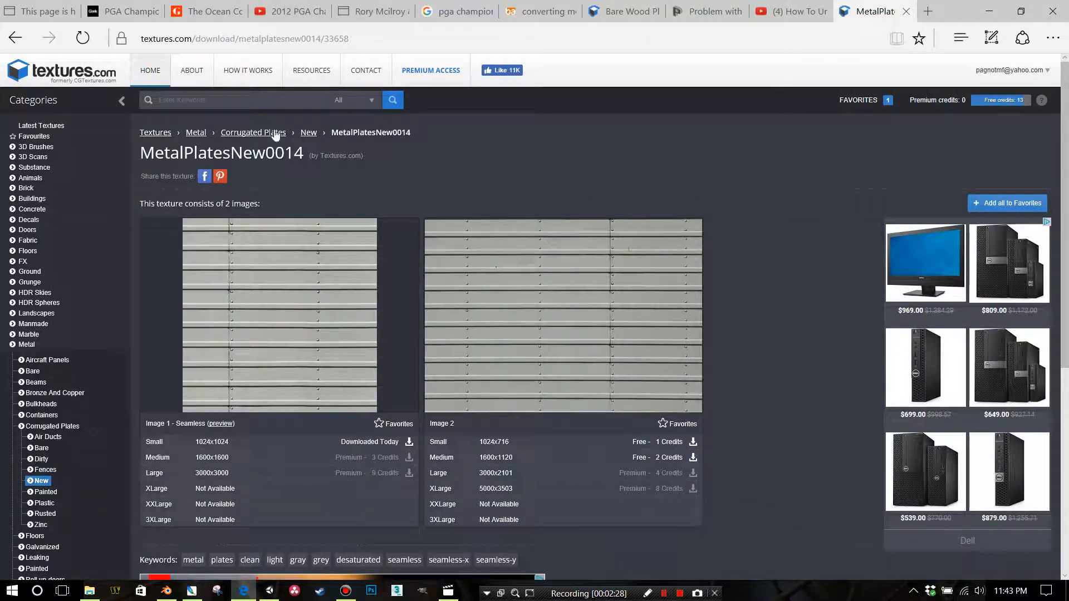
Go back to Corrugated Plates, open its Rusted subcategory and look through the rusted metal siding textures
left_click(308, 133)
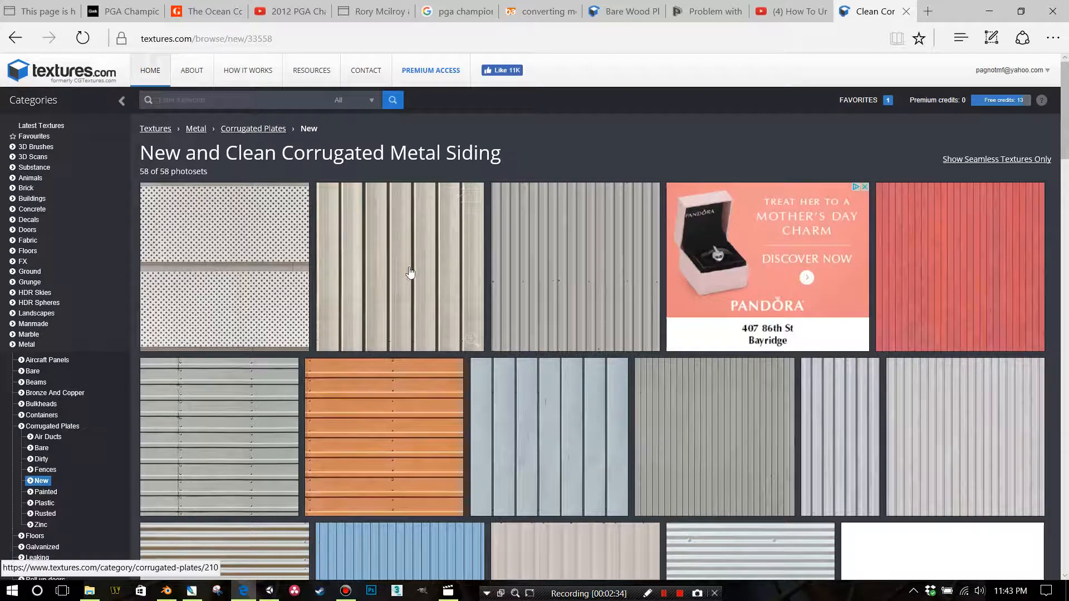
left_click(410, 272)
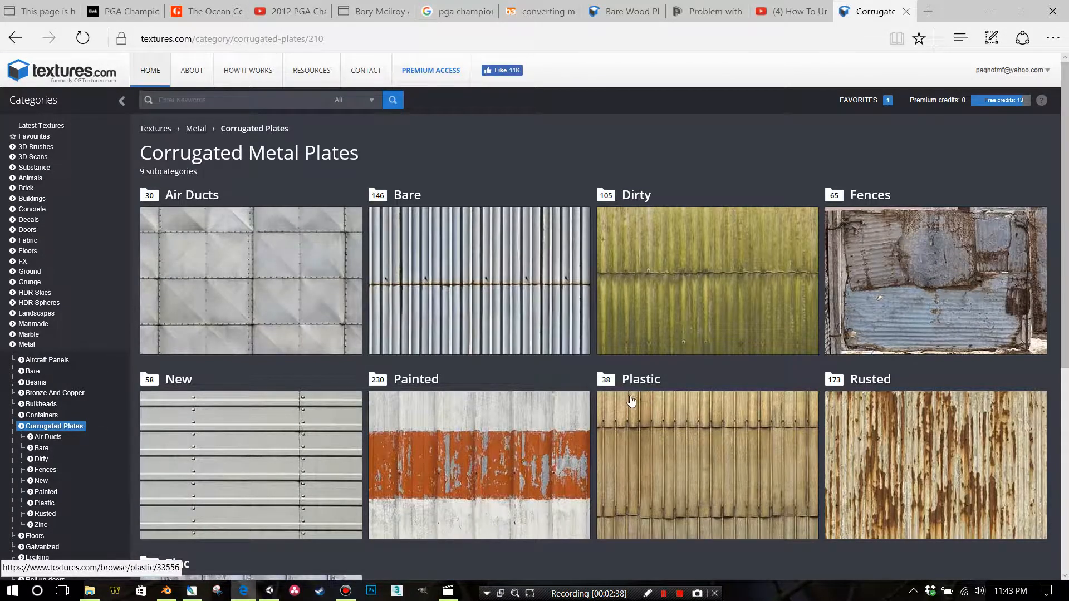
scroll(640, 396, "down", 3)
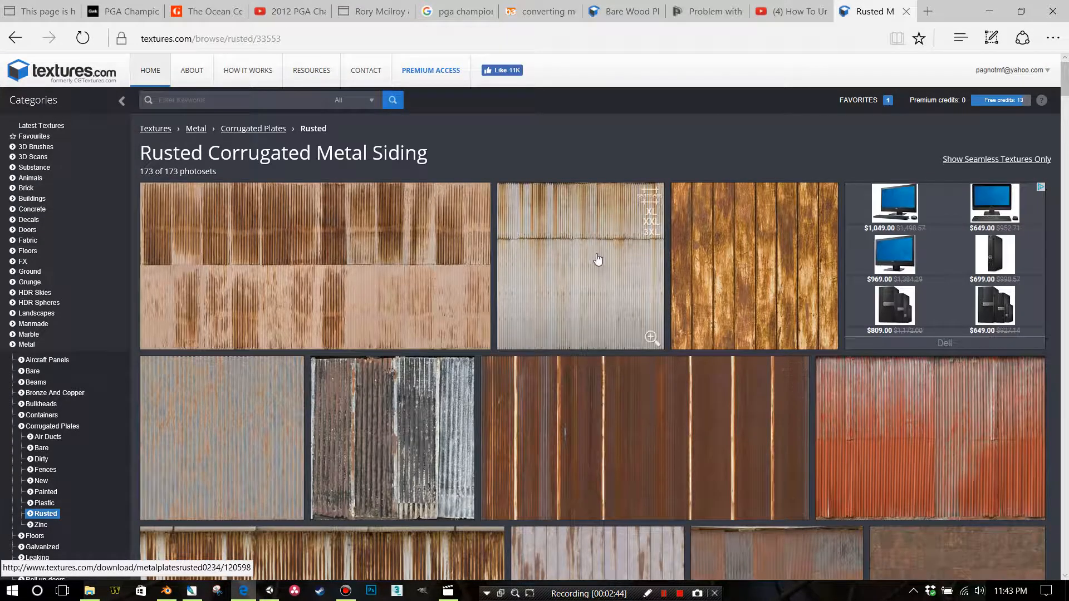
scroll(600, 250, "down", 5)
scroll(623, 294, "up", 5)
scroll(582, 269, "down", 1)
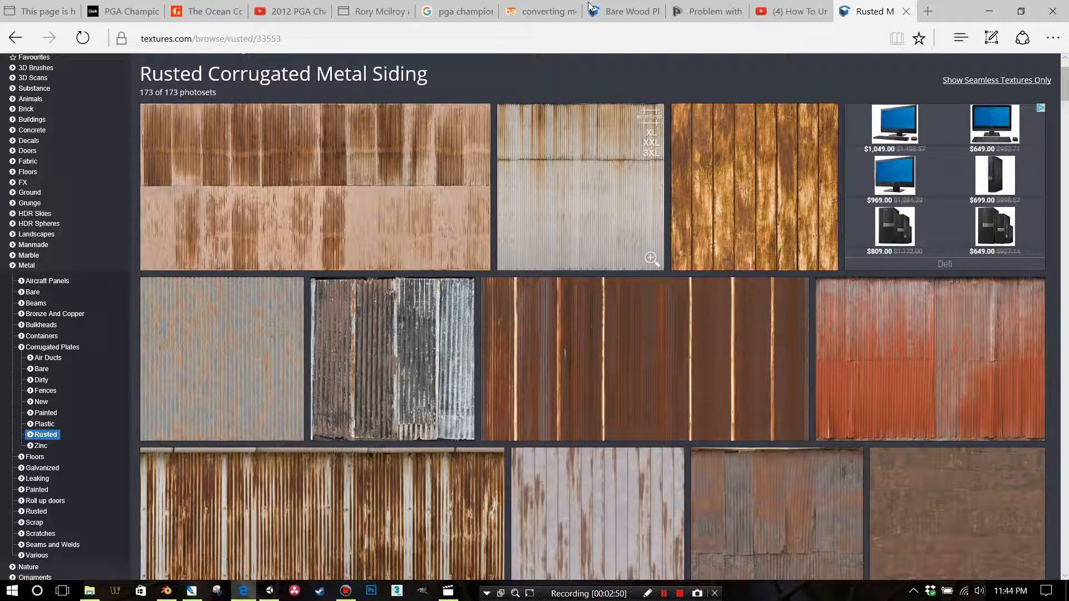
scroll(623, 204, "down", 1)
scroll(616, 182, "down", 1)
scroll(596, 139, "up", 2)
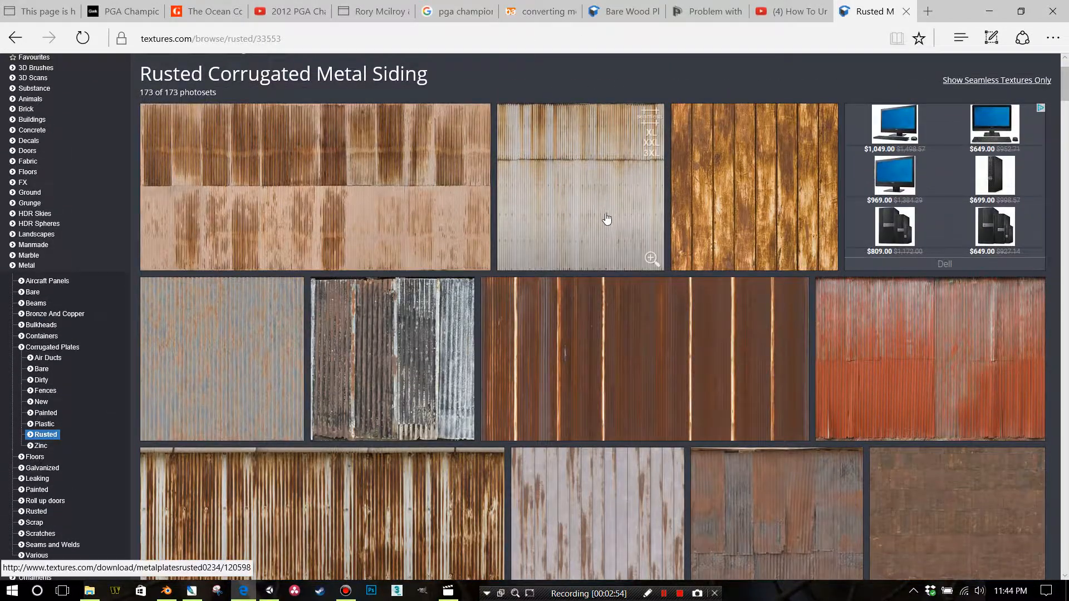
scroll(603, 226, "down", 5)
scroll(604, 225, "down", 9)
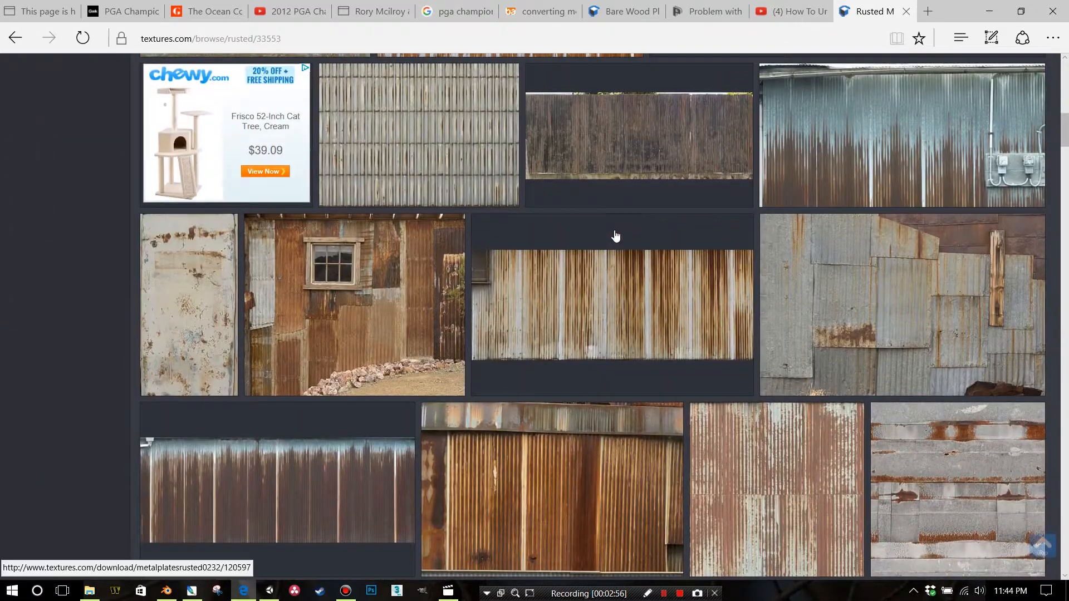
scroll(635, 251, "down", 1)
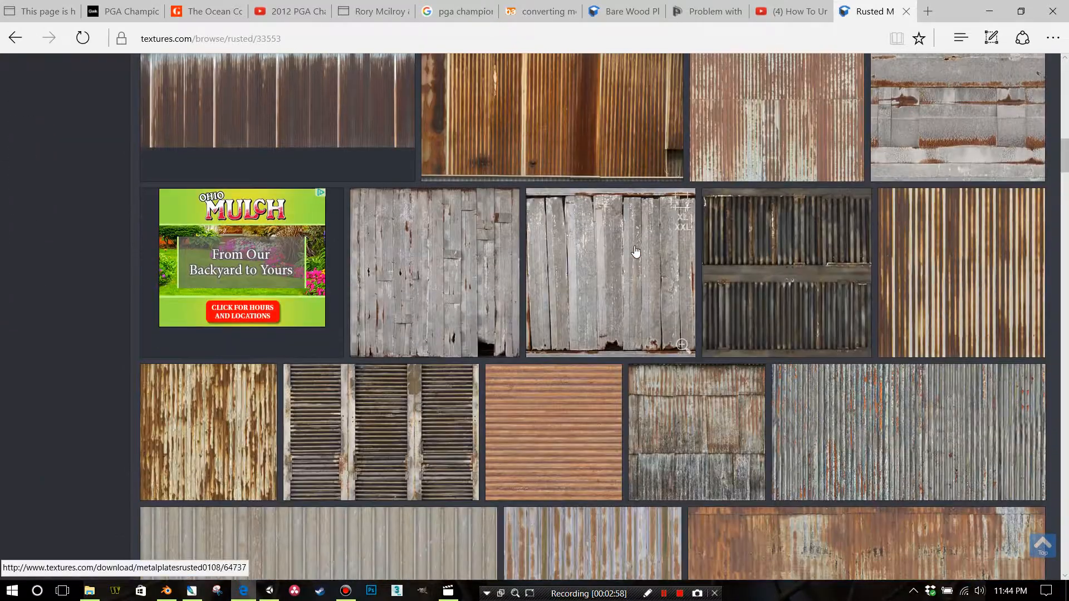
Open the MetalPlatesRusted0074 texture and save its small 1014x1024 seamless image in the Metal textures folder
left_click(956, 306)
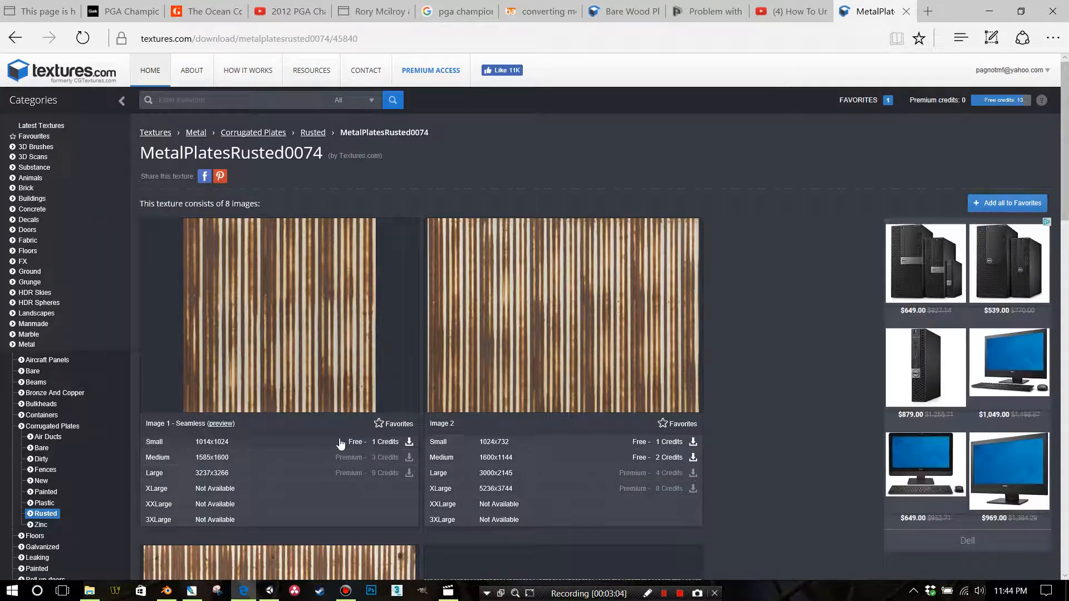
left_click(360, 443)
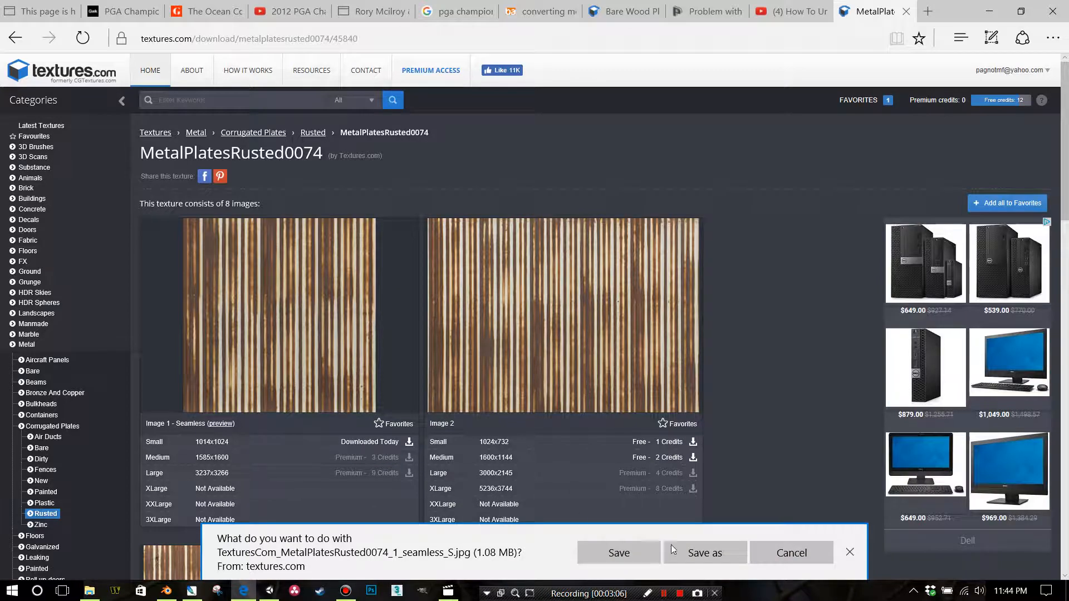
left_click(704, 553)
left_click(768, 492)
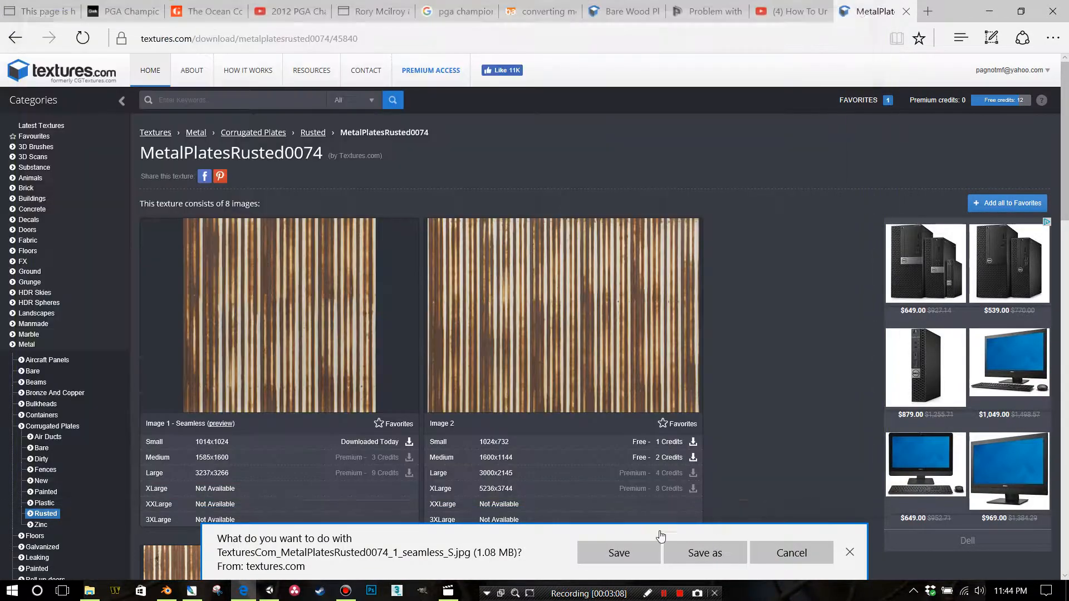
Switch to Unity, move the Siding 1 material from the Base folder into Base - Distressed, and expand that folder
left_click(268, 592)
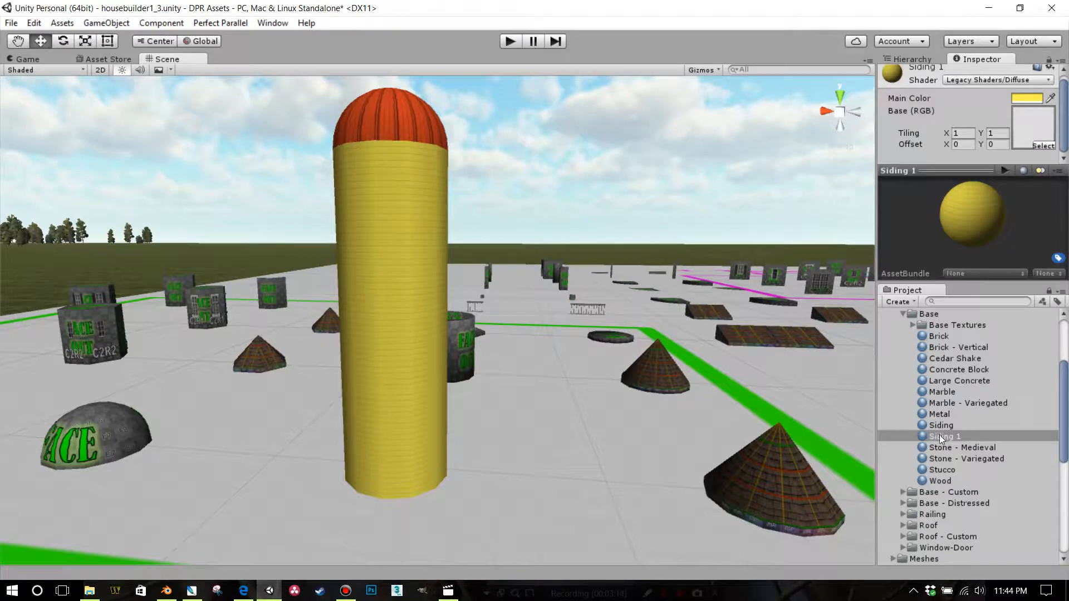
scroll(951, 437, "down", 3)
left_click_drag(935, 397, 933, 464)
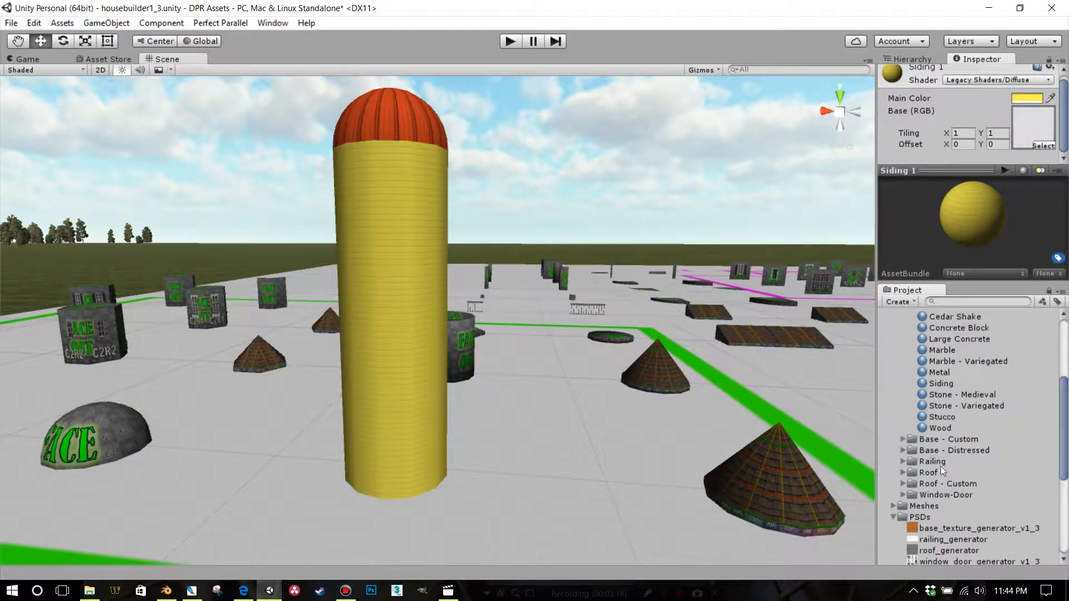
left_click(906, 450)
scroll(934, 456, "down", 5)
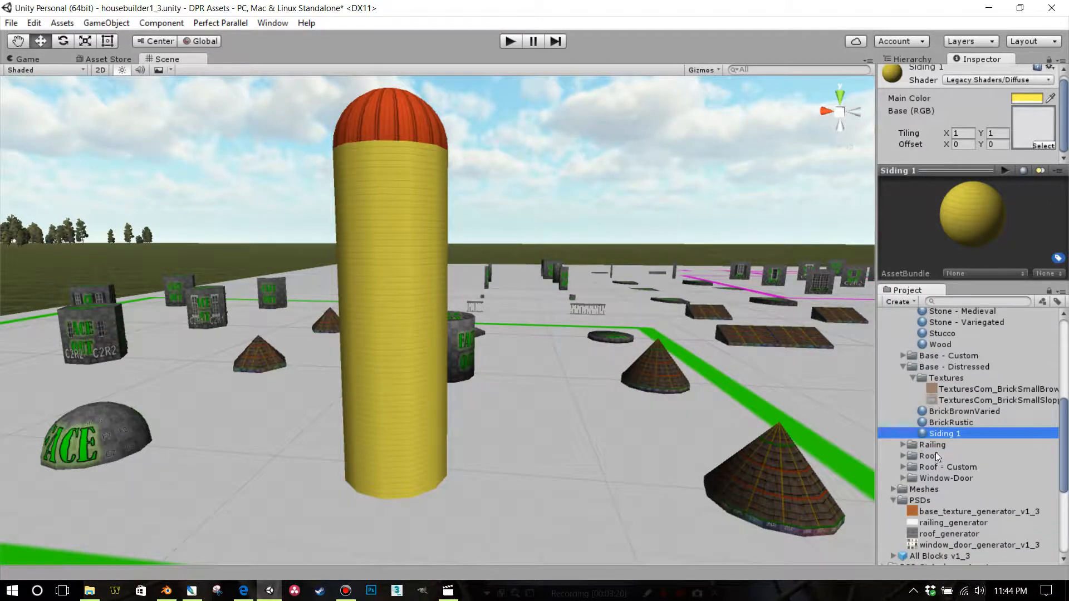
Import TexturesCom_MetalPlatesRusted0074_1_seamless_S from Unity Storage Closet > Textures > Metal into the Textures subfolder of Base - Distressed
right_click(931, 378)
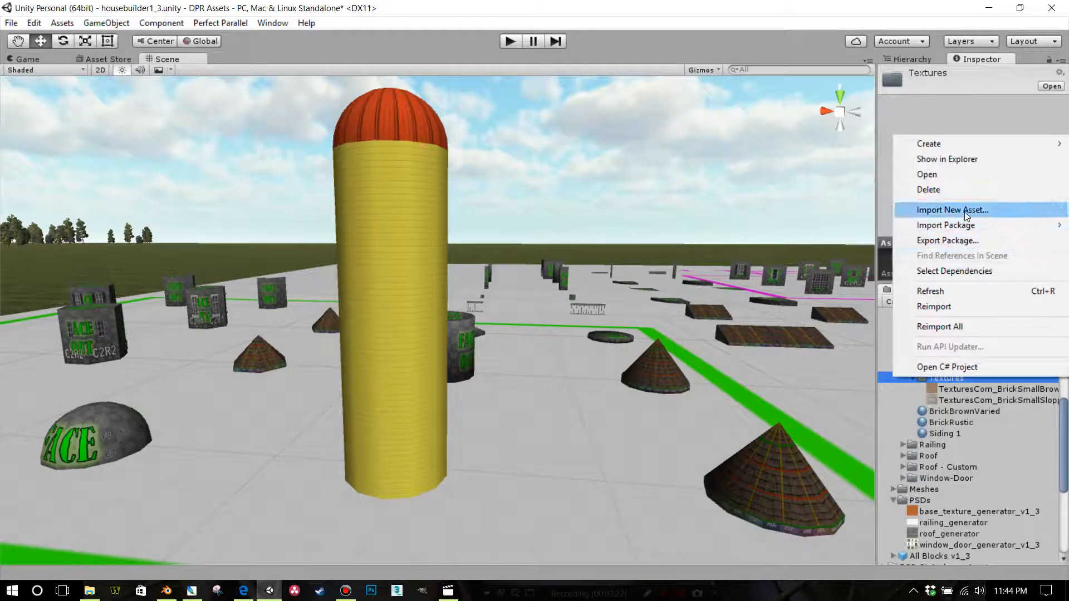
left_click(935, 209)
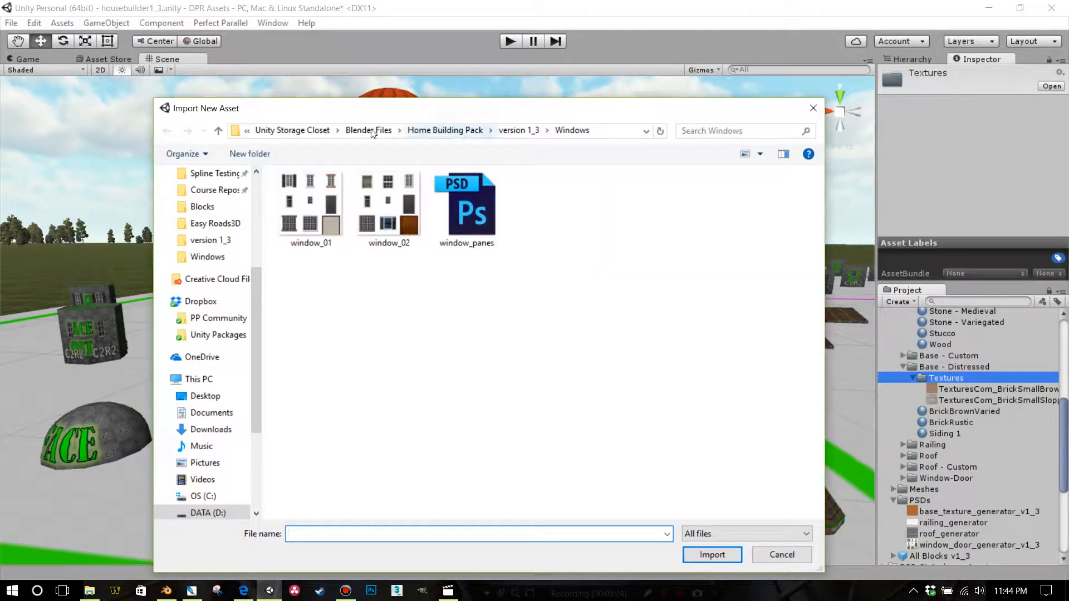
scroll(243, 187, "up", 1)
scroll(243, 186, "up", 3)
left_click(211, 174)
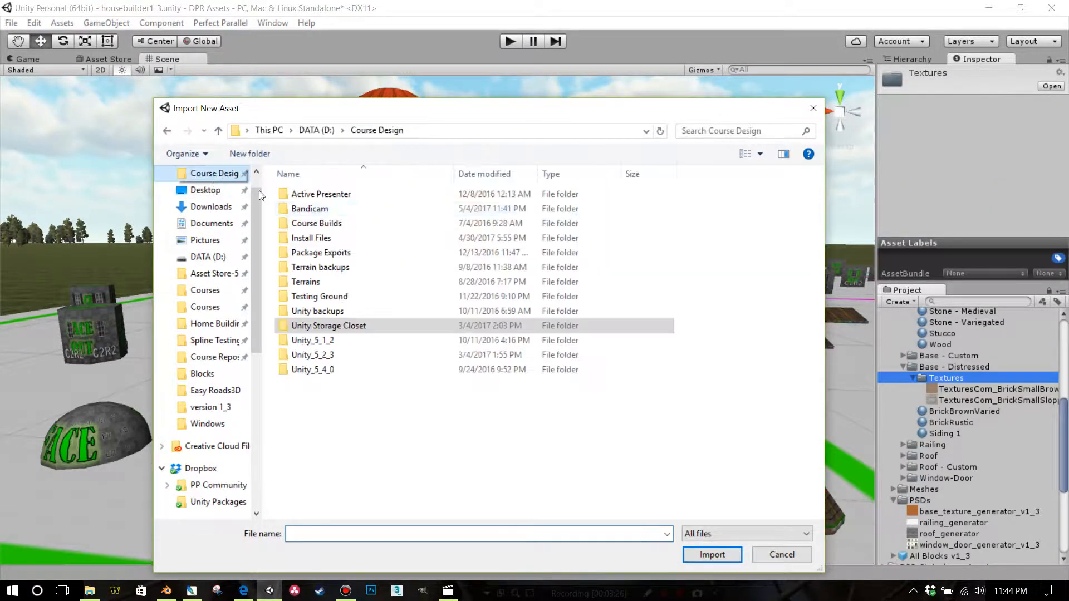
double_click(352, 327)
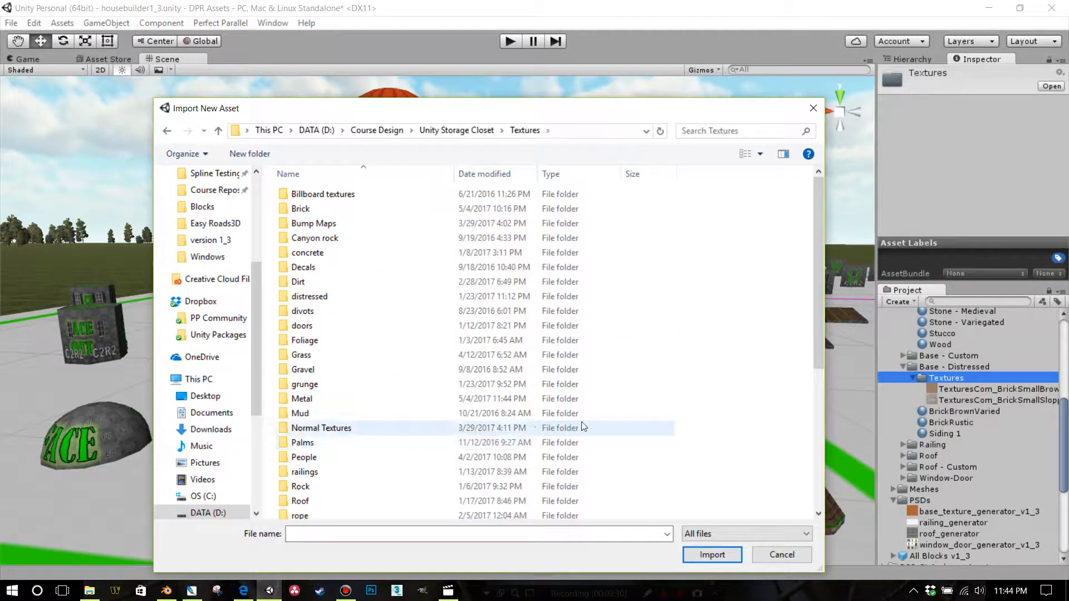
scroll(376, 411, "down", 2)
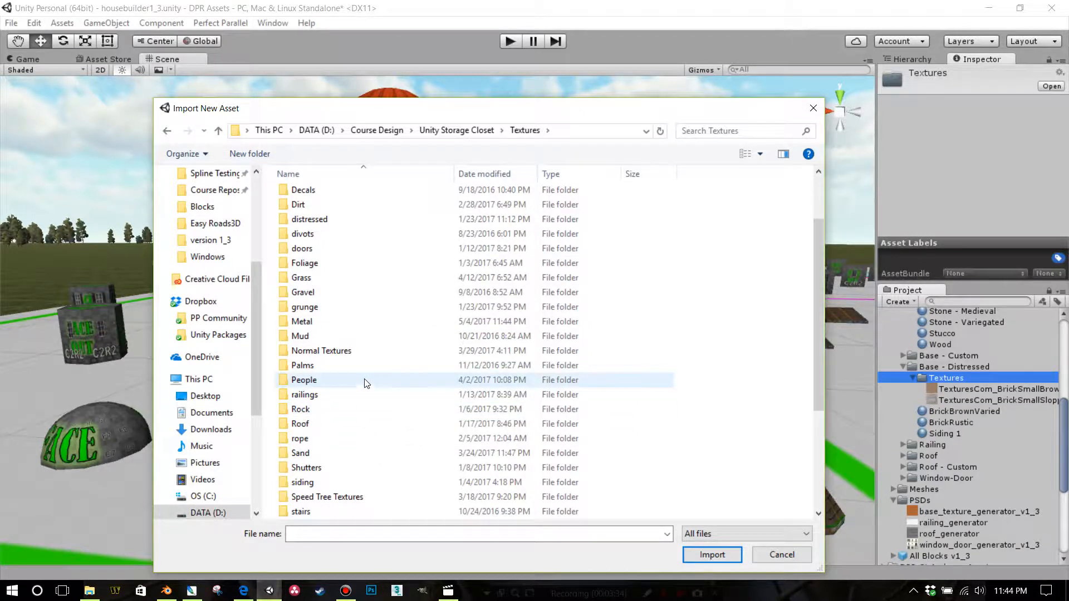
left_click(333, 327)
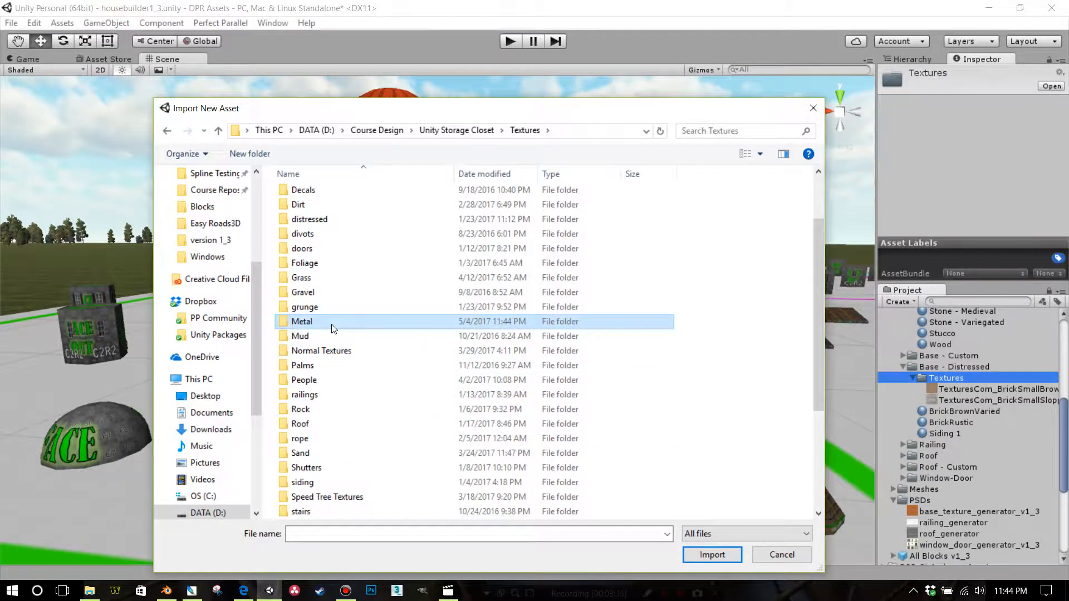
double_click(333, 327)
left_click(557, 362)
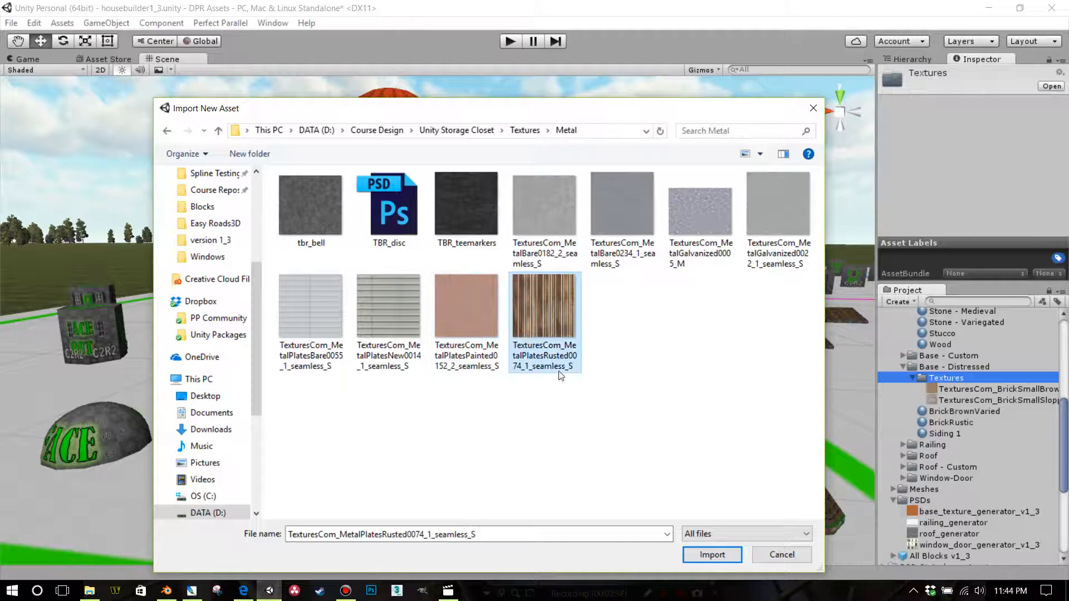
left_click(695, 559)
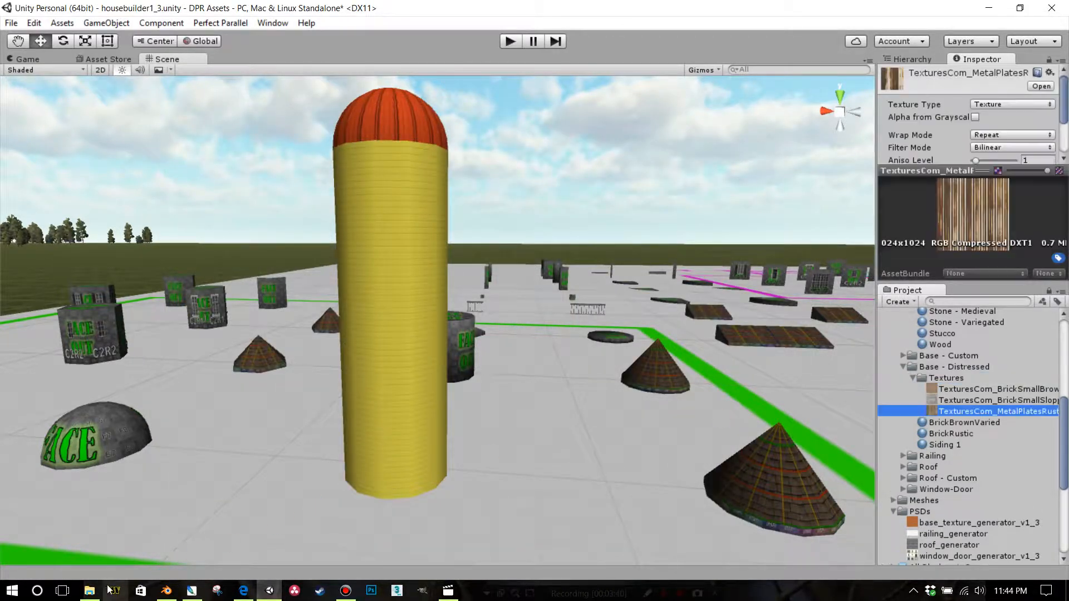
Use File Explorer to add TexturesCom_MetalPlatesNew0014_1_seamless_S from the stored Metal textures to the Textures subfolder of Base - Distressed, and close the Explorer window
left_click(89, 590)
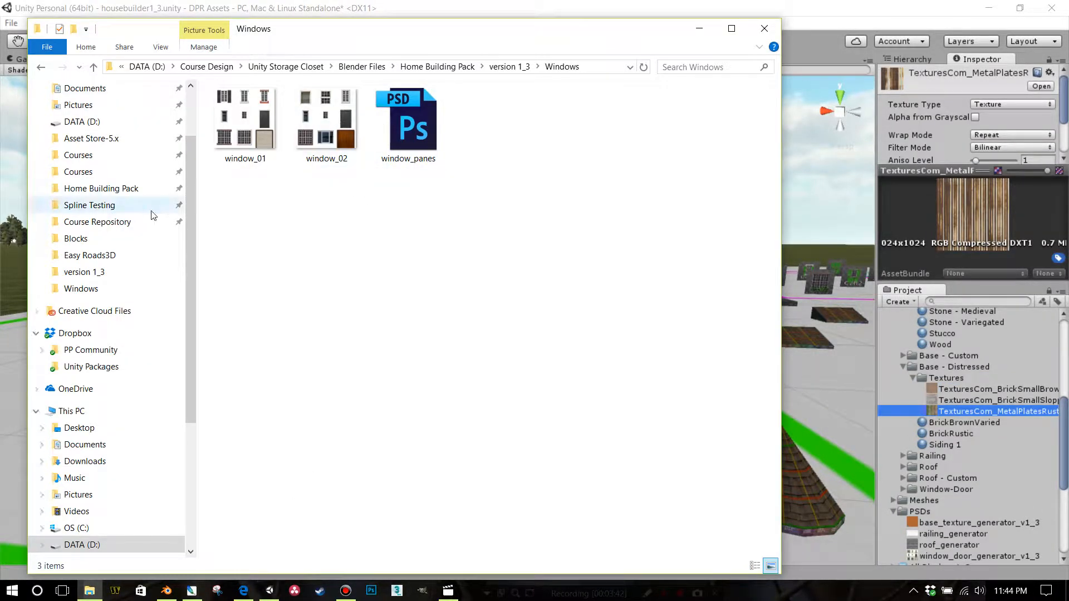
scroll(122, 189, "up", 2)
left_click(122, 120)
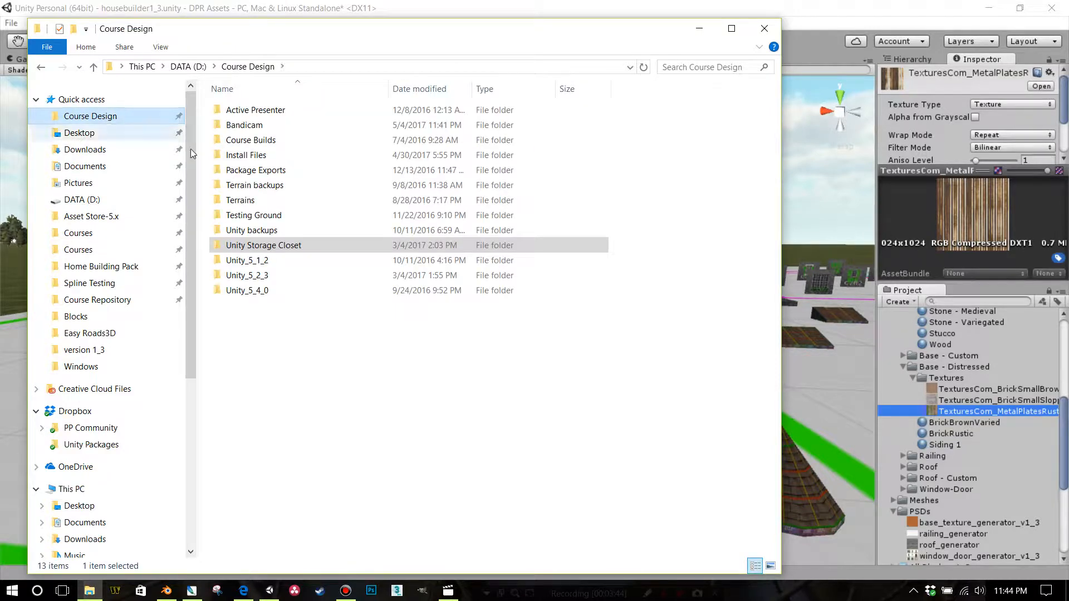
double_click(279, 244)
double_click(262, 365)
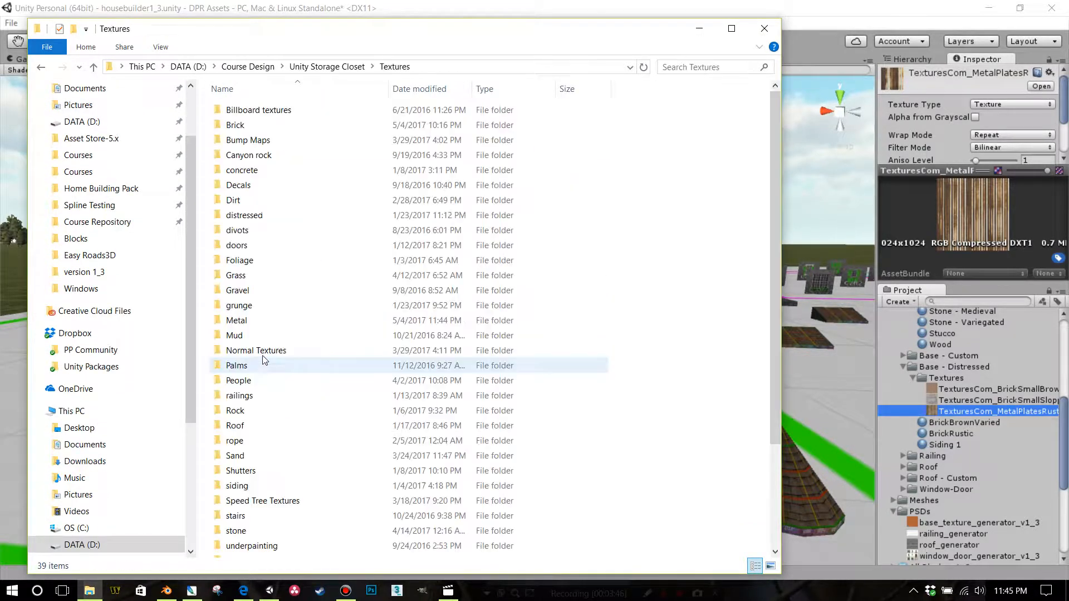
left_click(259, 322)
double_click(258, 322)
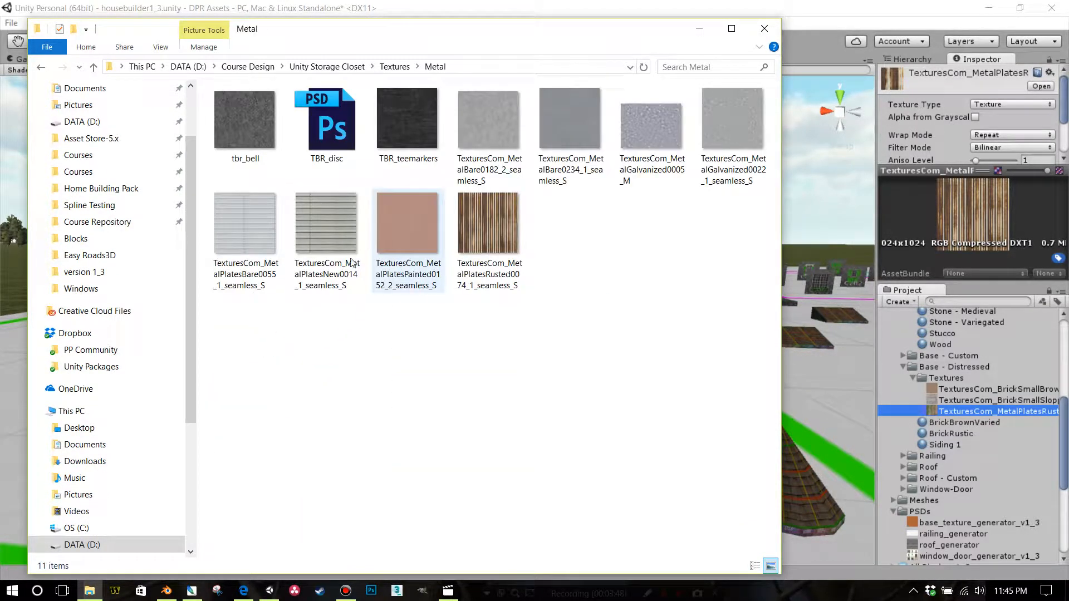
left_click_drag(335, 232, 948, 381)
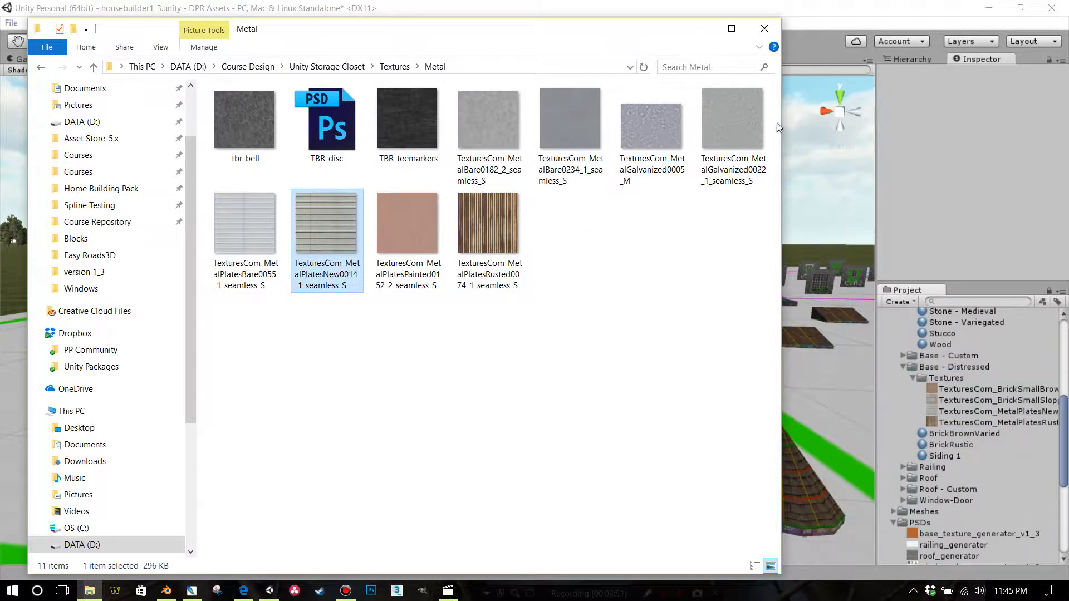
left_click(764, 29)
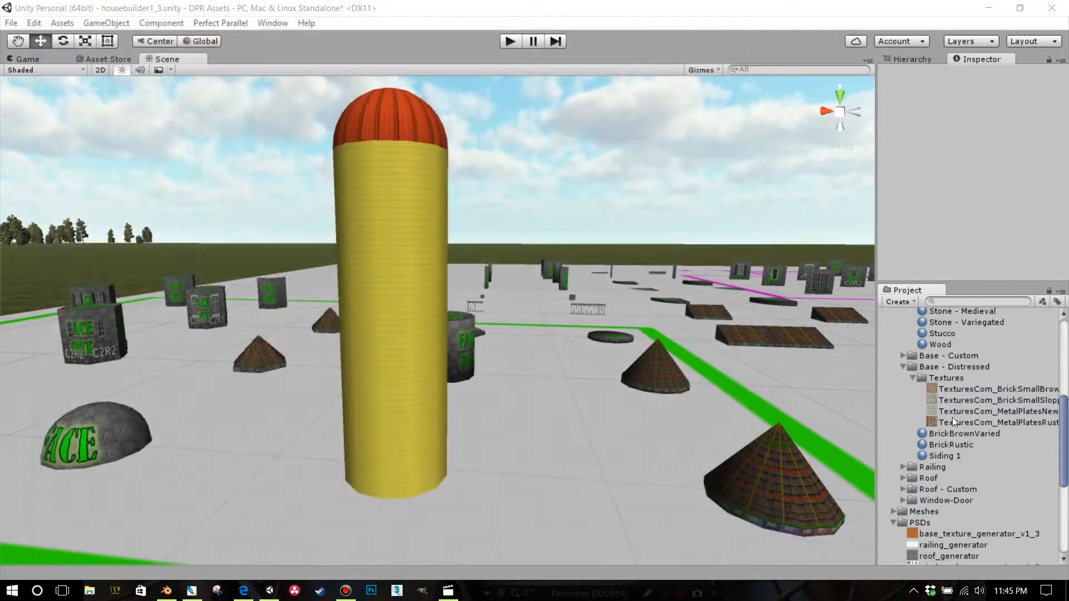
Rename the Siding 1 material in the Base - Distressed folder to Metal New
left_click(936, 457)
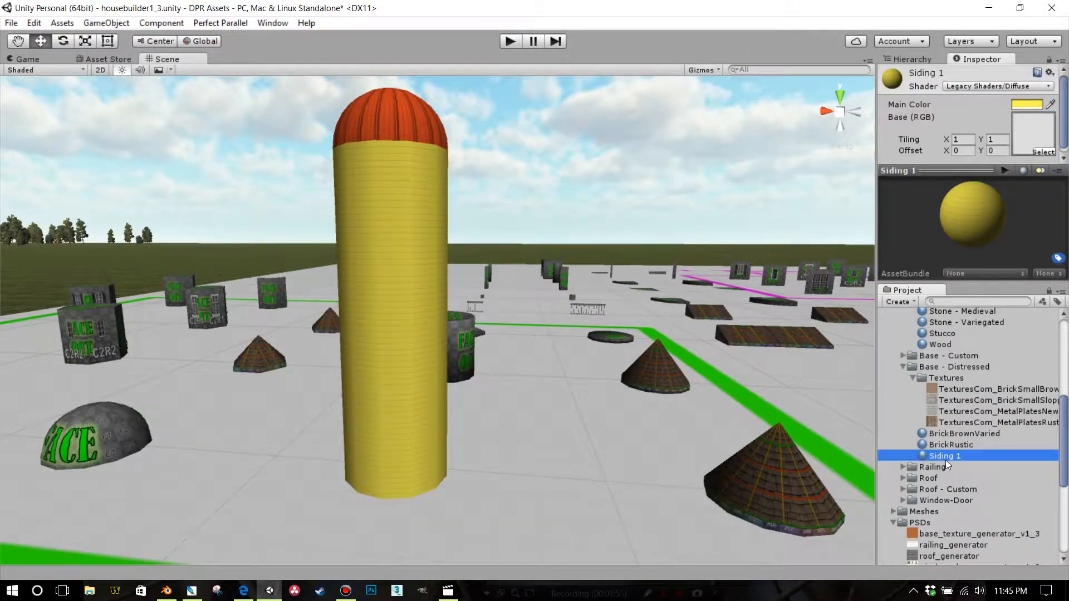
left_click(946, 460)
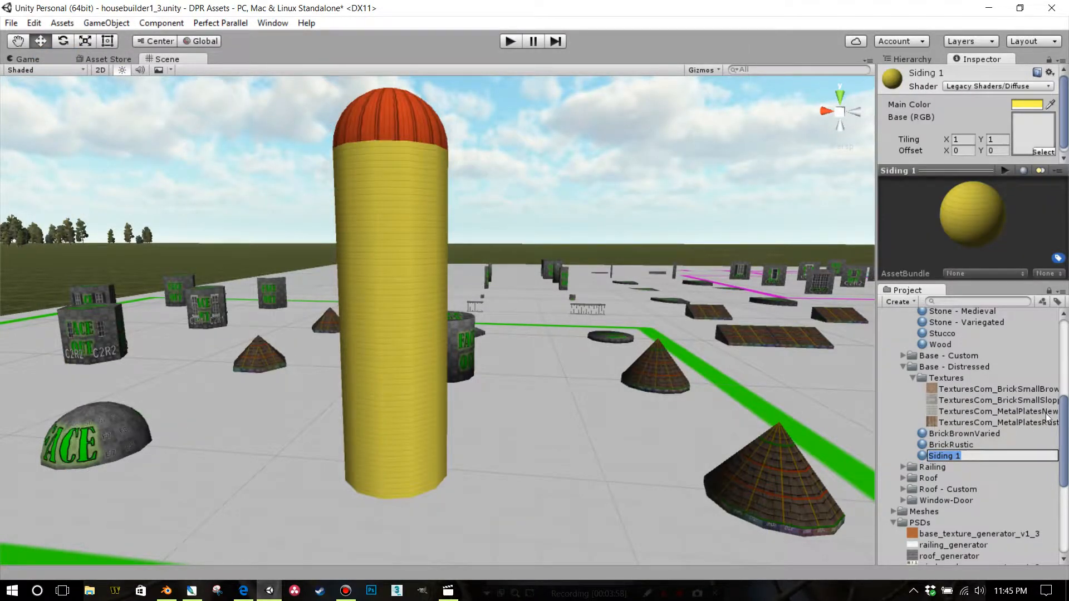
type("Metal New")
key("Return")
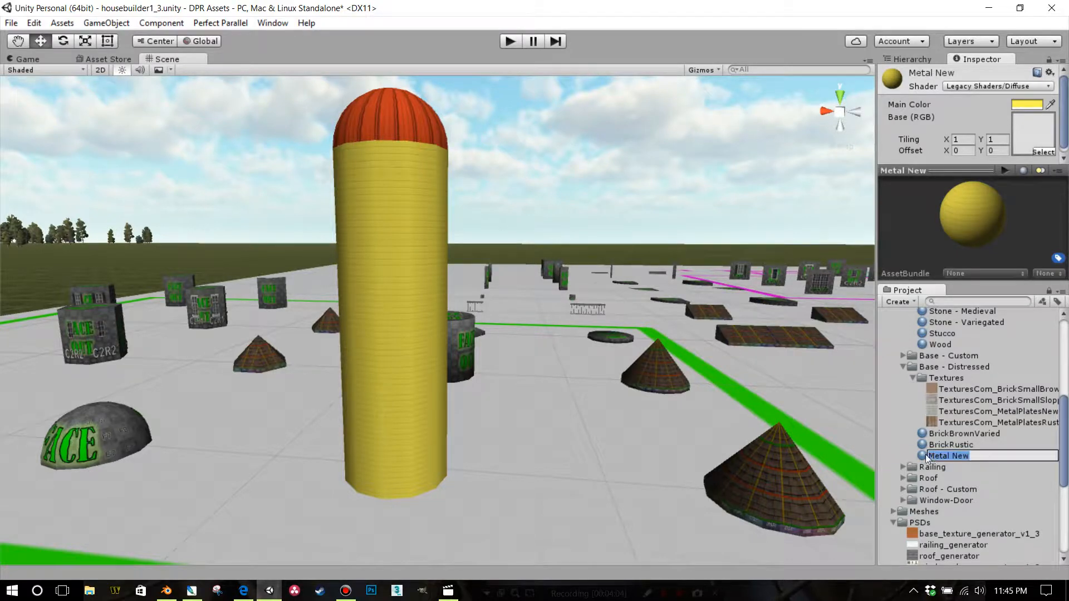
Duplicate the Metal New material and name the copy Metal Rust
key("ctrl+d")
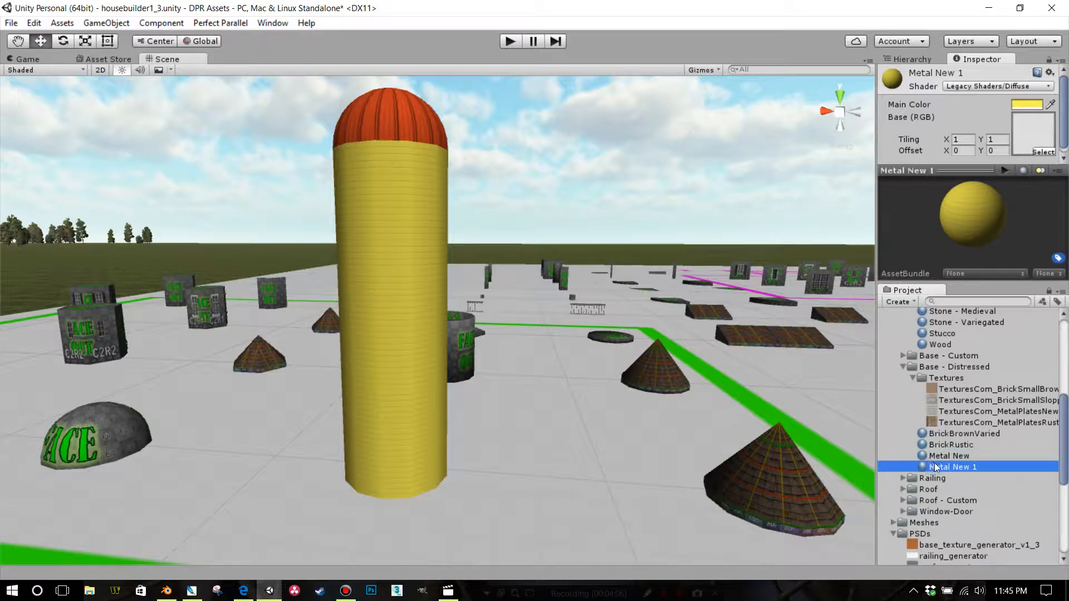
left_click(954, 465)
left_click_drag(952, 466, 978, 471)
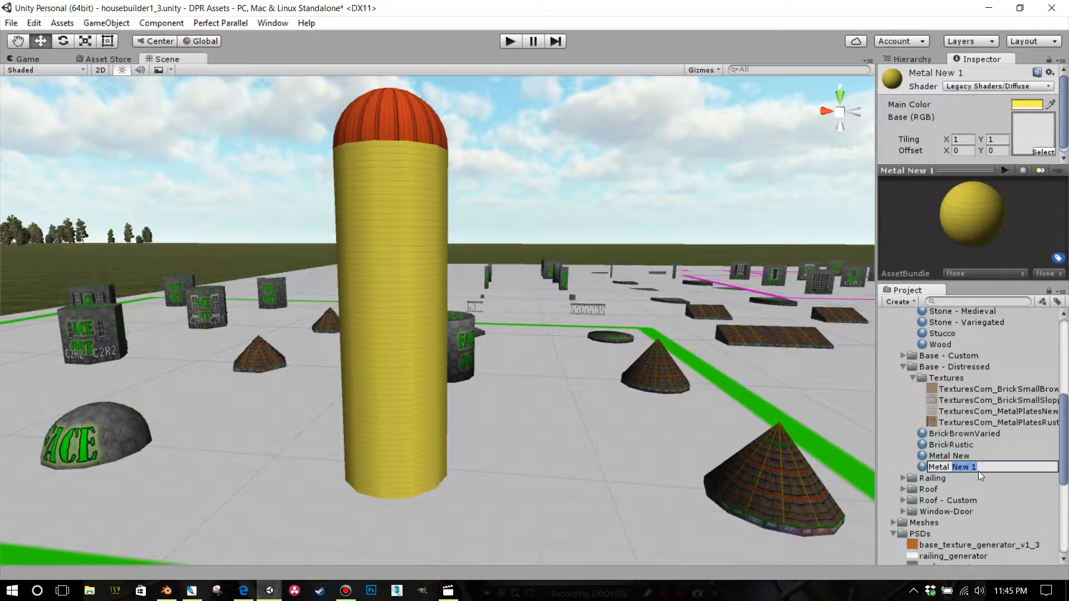
type("Rust")
key("Return")
Assign the MetalPlatesNew texture to the Metal New material and set its main color to white
left_click(963, 455)
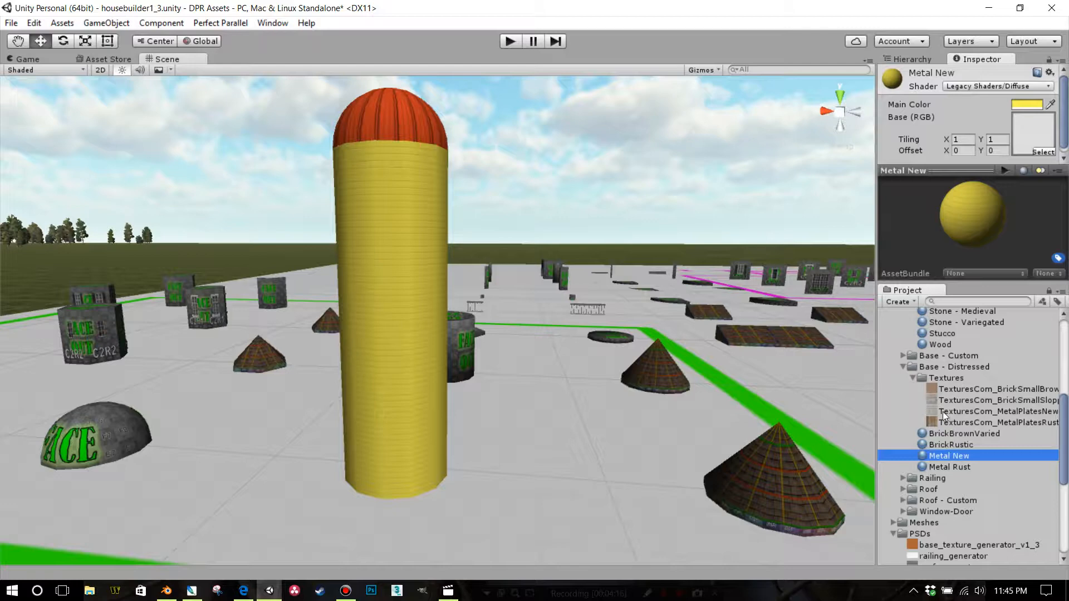
left_click_drag(943, 411, 1030, 138)
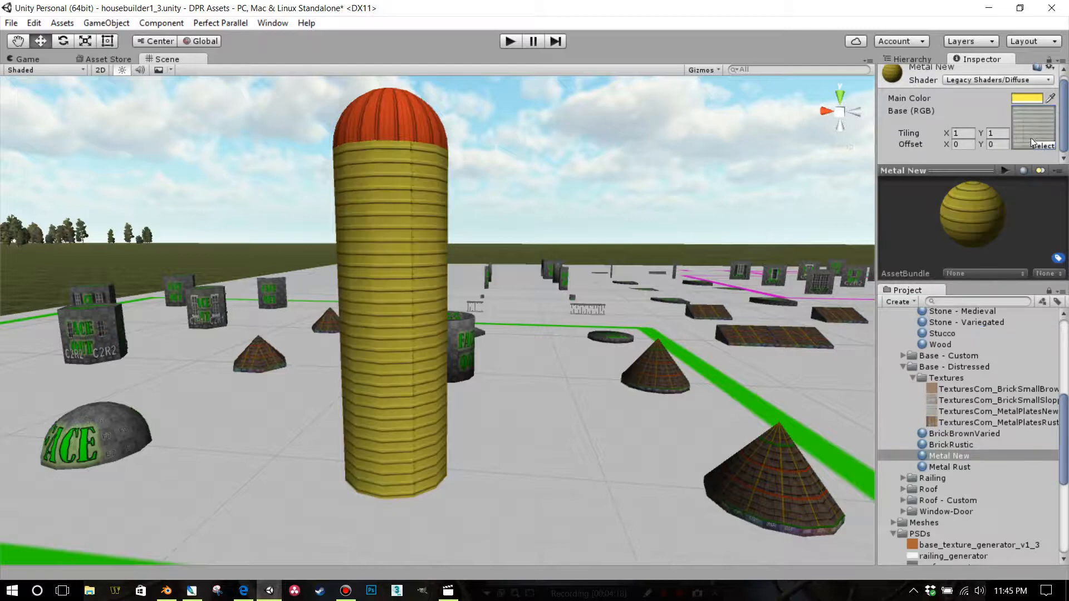
left_click(1027, 99)
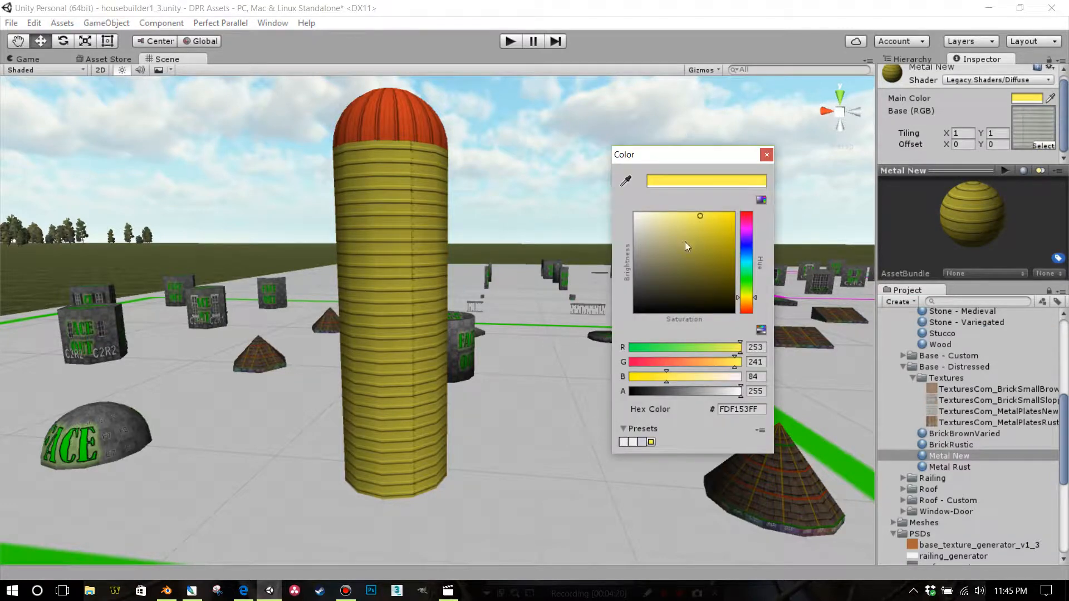
left_click_drag(686, 243, 611, 210)
left_click(766, 155)
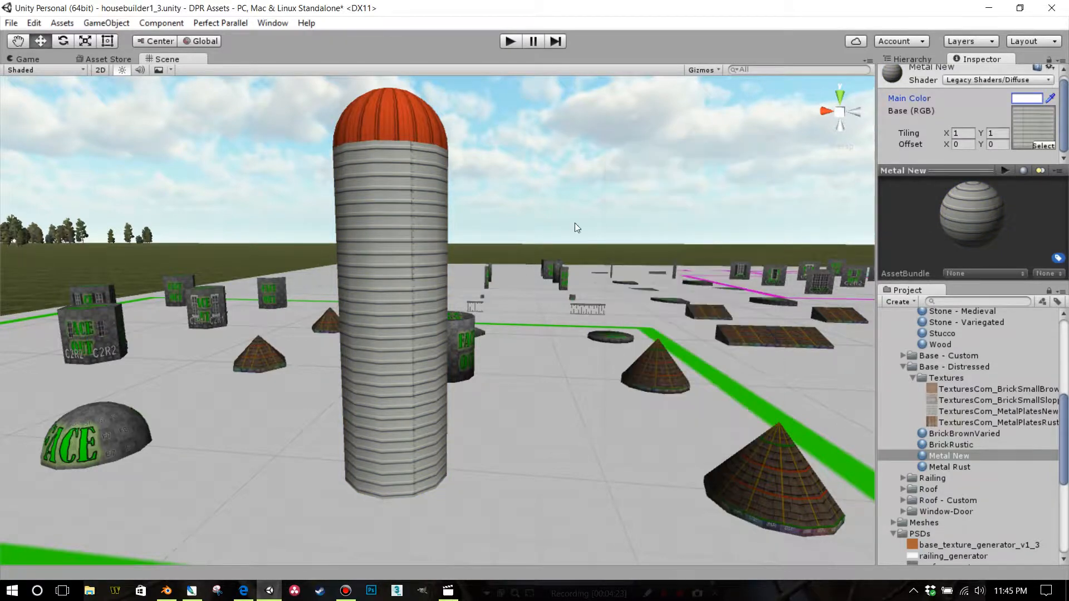
Examine the new metal plate texture on the silo up close and from different sides
scroll(526, 257, "up", 5)
right_click_drag(600, 267, 420, 288)
middle_click_drag(419, 288, 67, 353)
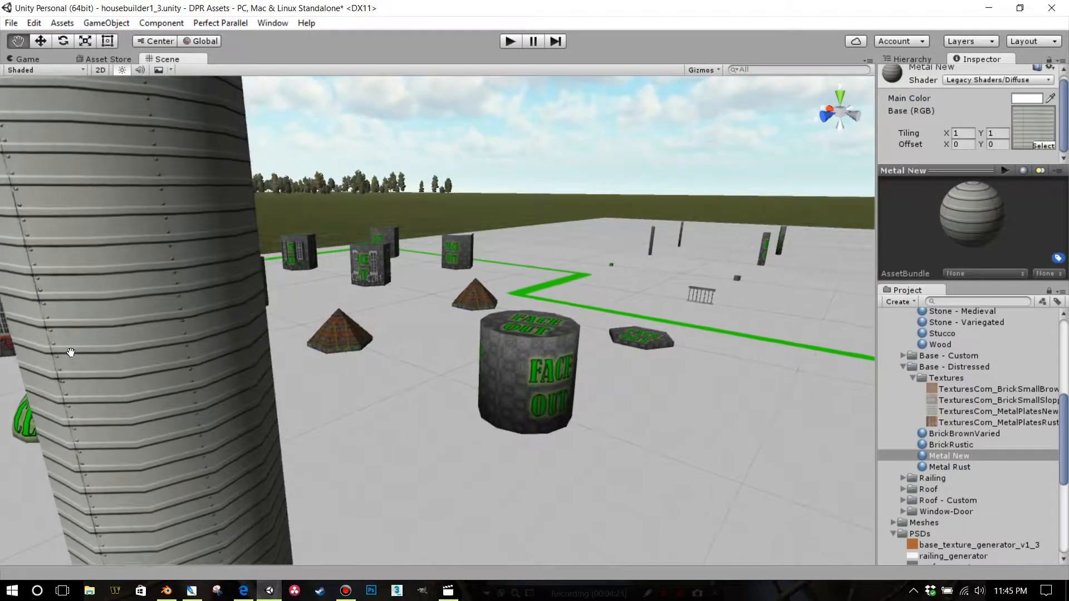
right_click_drag(329, 349, 256, 351)
scroll(341, 339, "down", 4)
middle_click_drag(341, 338, 480, 258)
right_click_drag(479, 258, 612, 332)
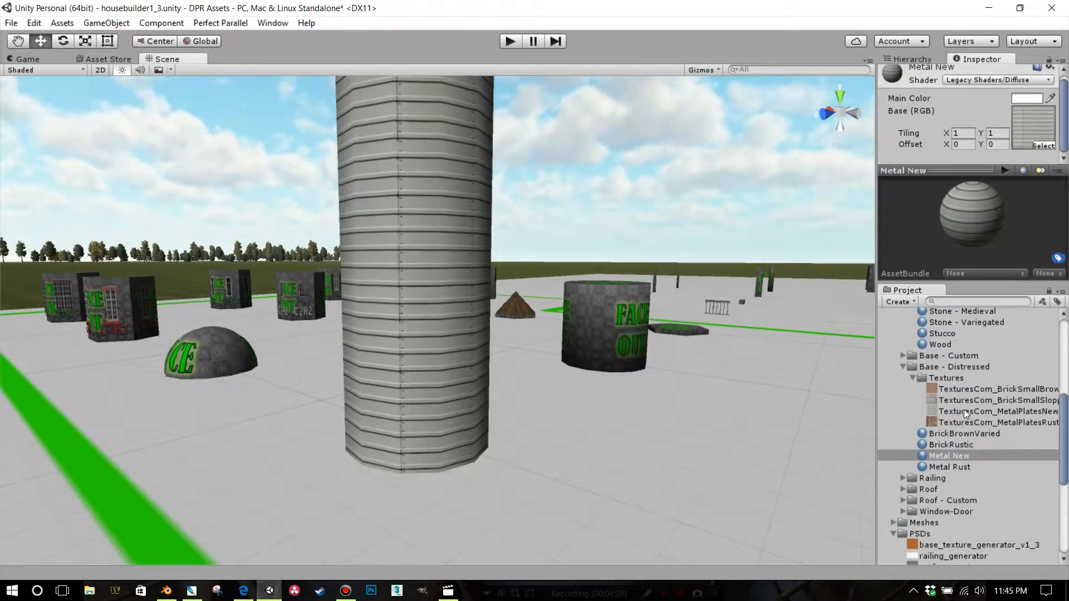
Assign the MetalPlatesRusted texture to the Metal Rust material and apply that material to three stacked wall sections of the silo
left_click(940, 467)
left_click_drag(944, 422, 1026, 128)
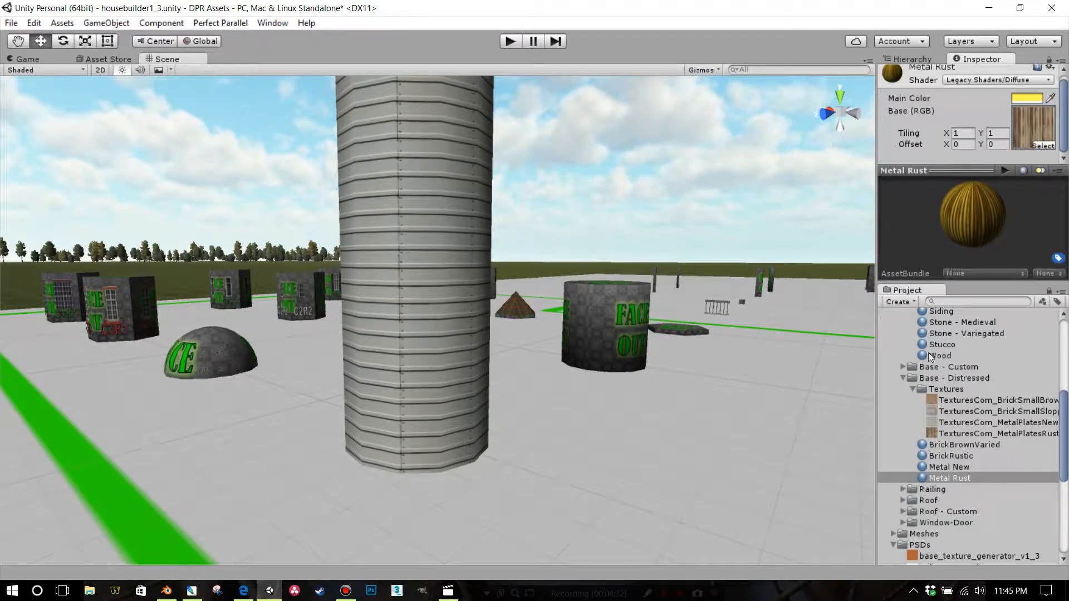
left_click_drag(932, 480, 458, 416)
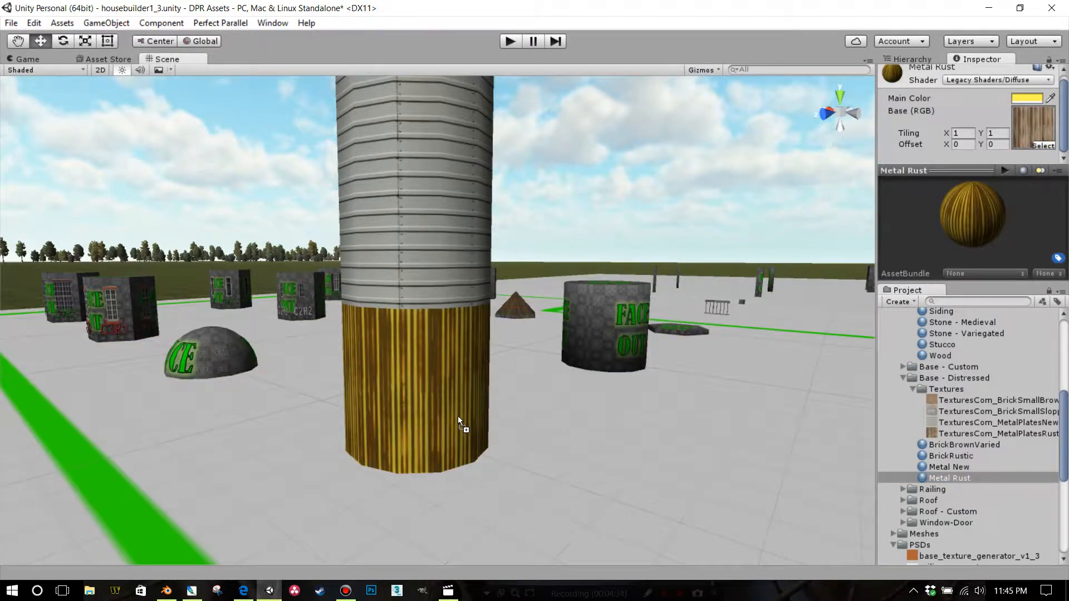
left_click_drag(927, 480, 446, 262)
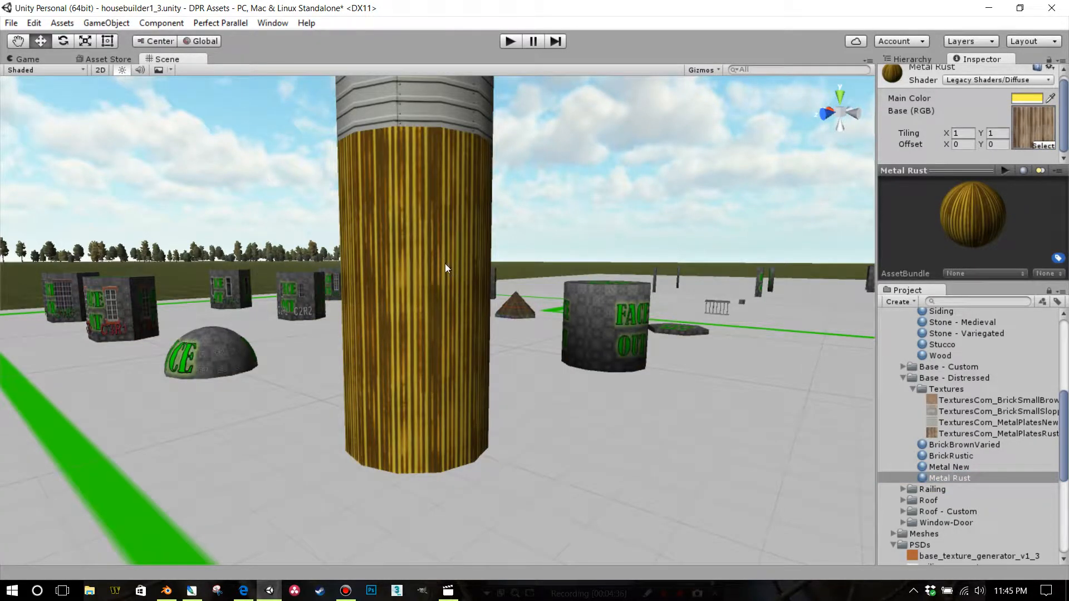
left_click_drag(940, 475, 456, 123)
Examine the rusted metal material on the silo from farther away and from different sides
scroll(500, 337, "down", 5)
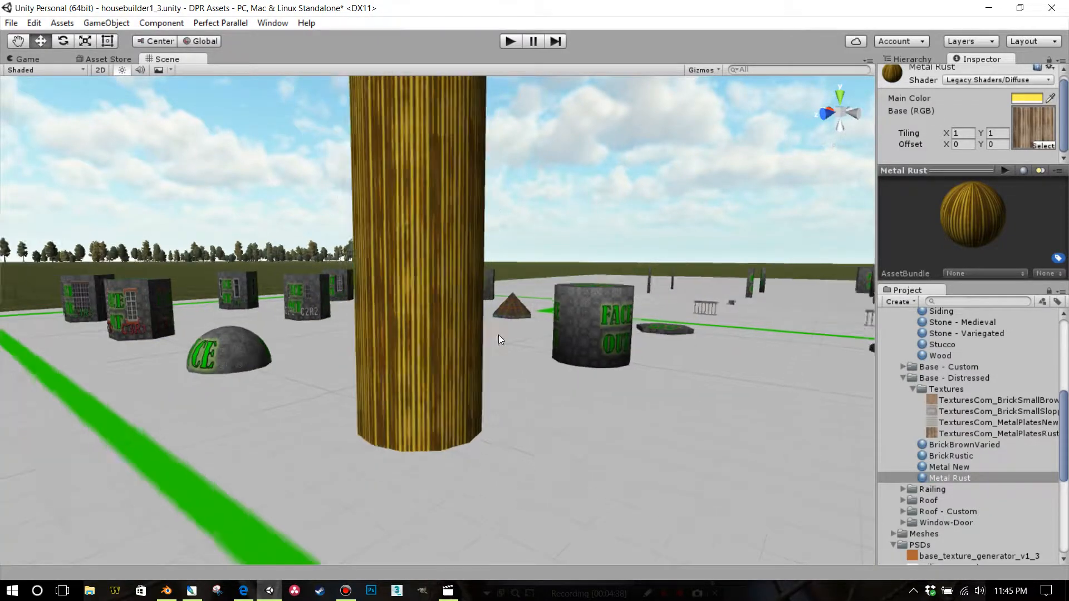
scroll(510, 363, "down", 3)
middle_click_drag(509, 363, 567, 442)
scroll(567, 442, "up", 3)
right_click_drag(567, 442, 709, 466)
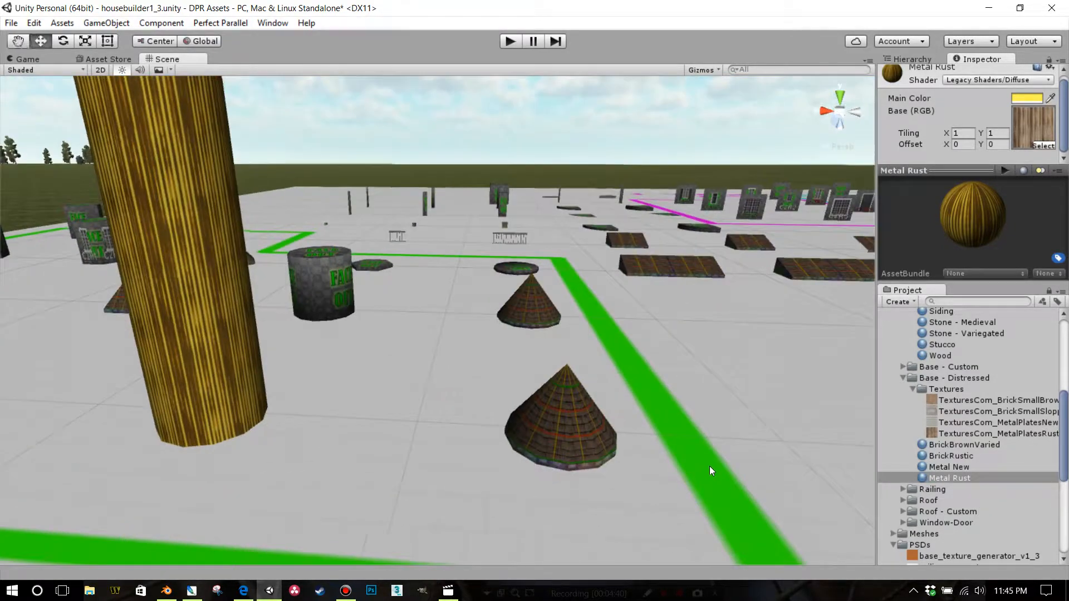
middle_click_drag(710, 466, 890, 418)
middle_click_drag(590, 369, 688, 346)
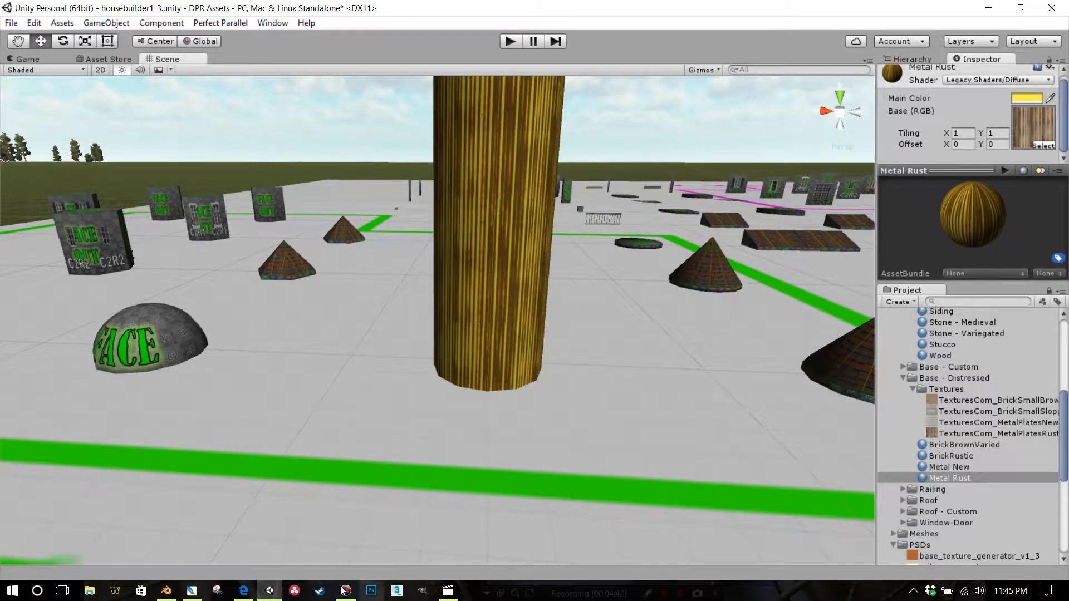
Look over the other MetalPlatesRusted0074 images in the browser, dismissing the download notice, and return to Unity
left_click(246, 590)
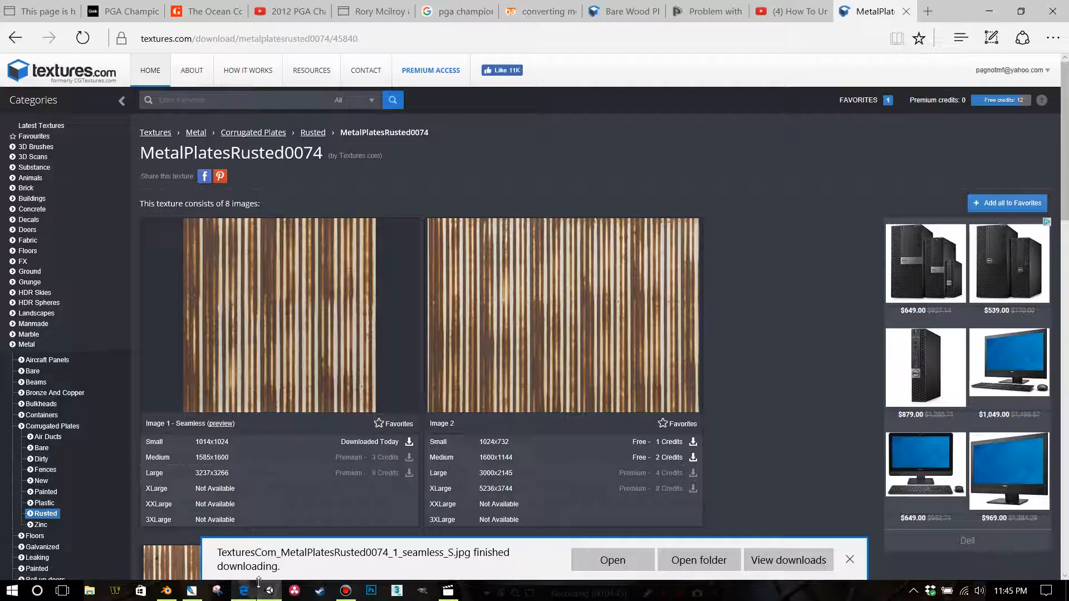
left_click(849, 559)
scroll(695, 479, "down", 5)
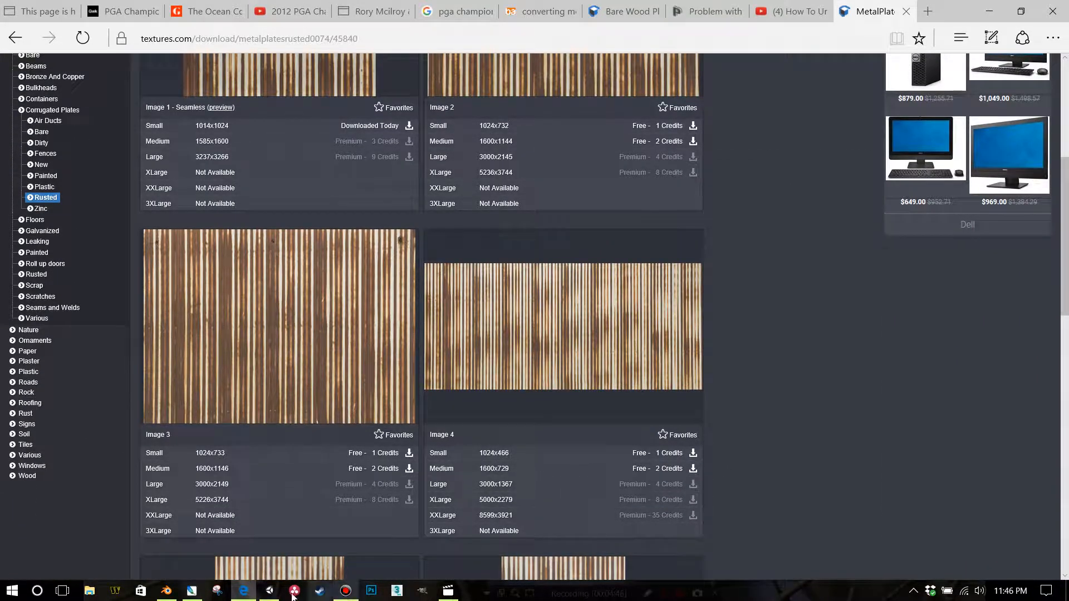
left_click(269, 596)
Apply the Metal New material to the double-door block in the brick house's wall
scroll(620, 332, "down", 3)
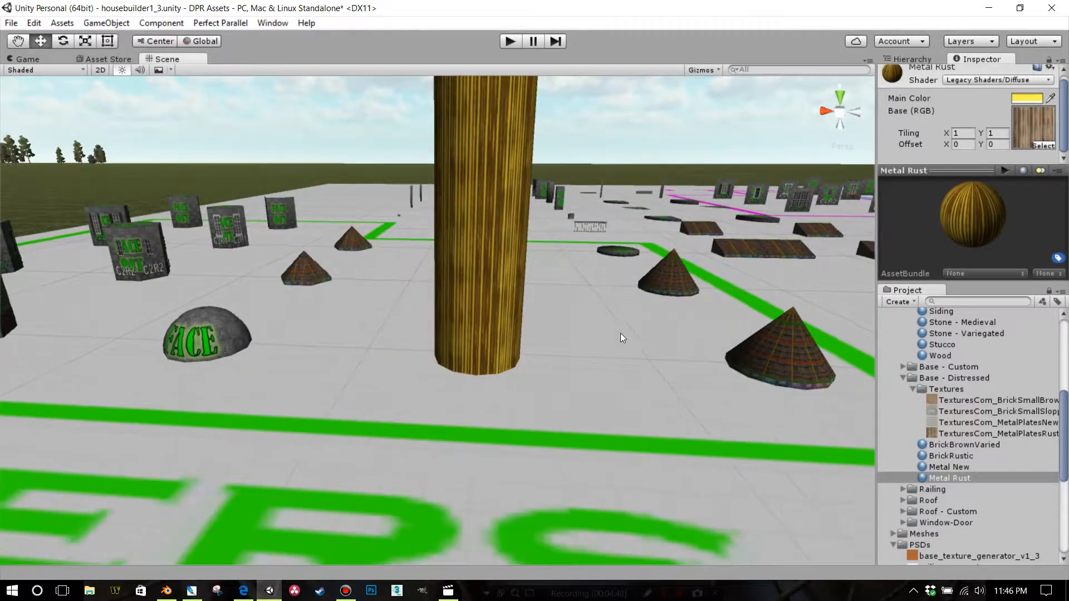
middle_click_drag(621, 334, 189, 467)
right_click_drag(380, 385, 589, 360)
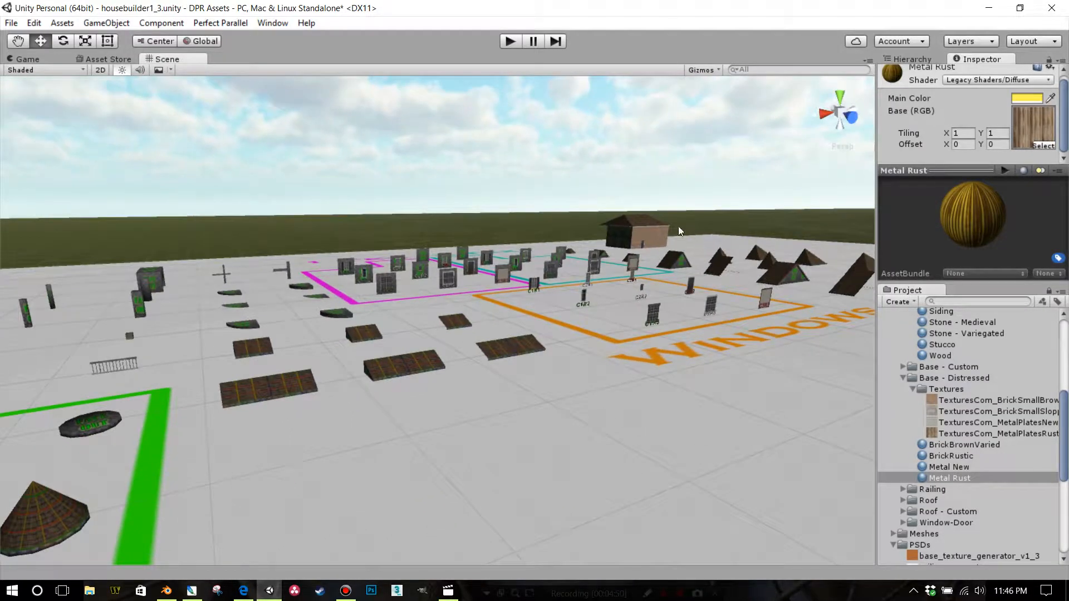
right_click_drag(453, 312, 648, 214)
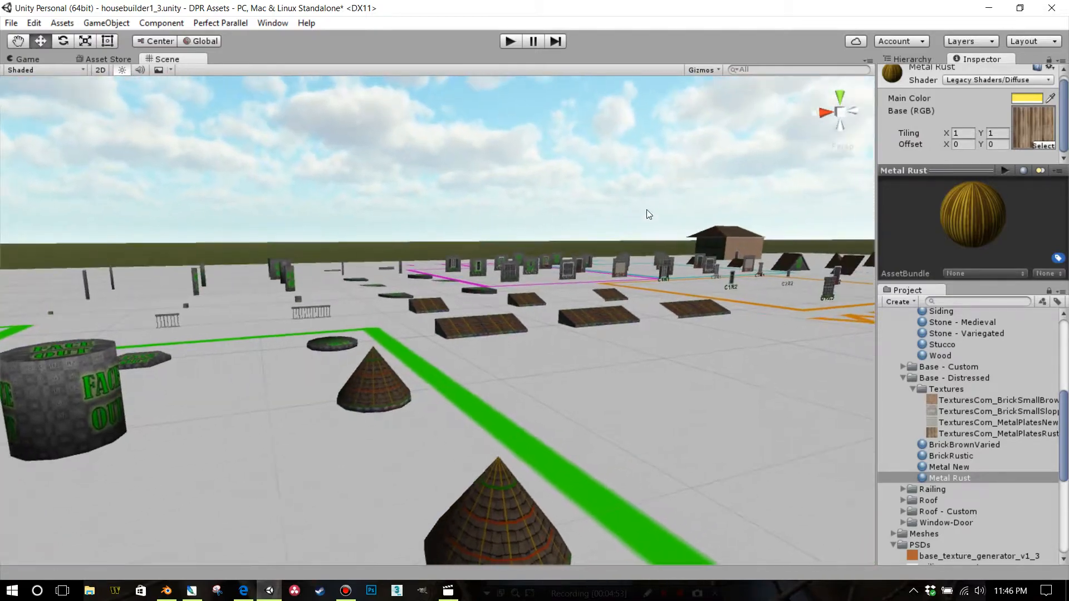
left_click(748, 250)
key("f")
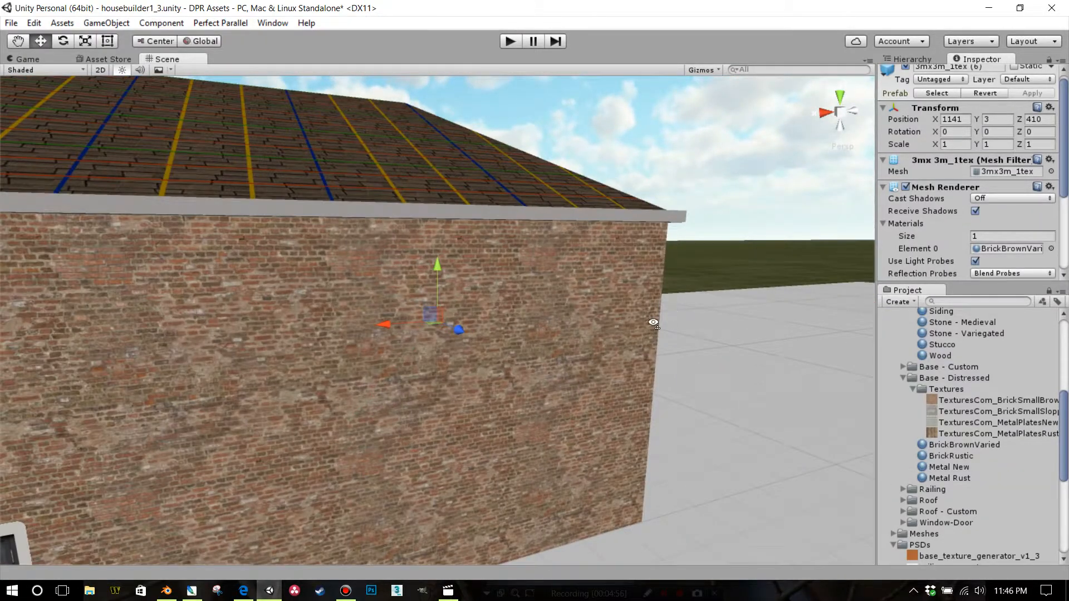
right_click_drag(652, 322, 691, 430)
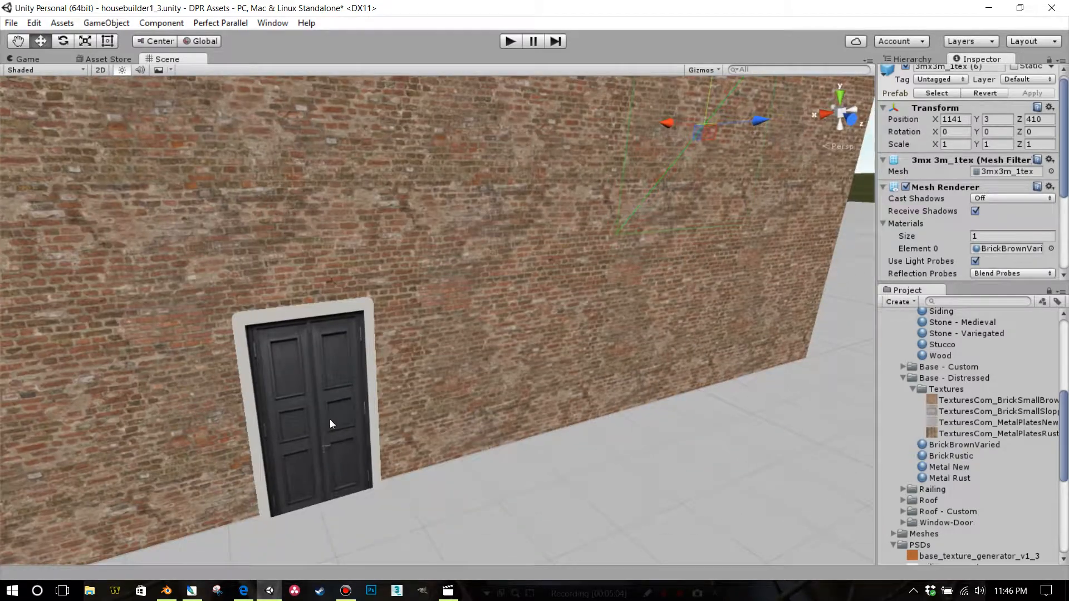
middle_click_drag(330, 419, 502, 381)
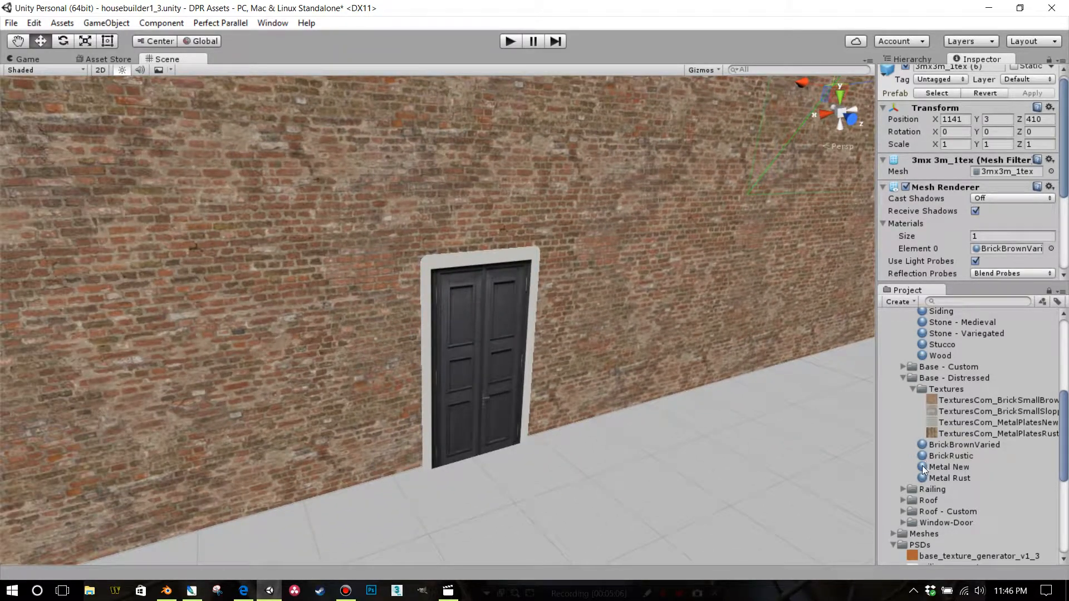
left_click_drag(922, 469, 513, 402)
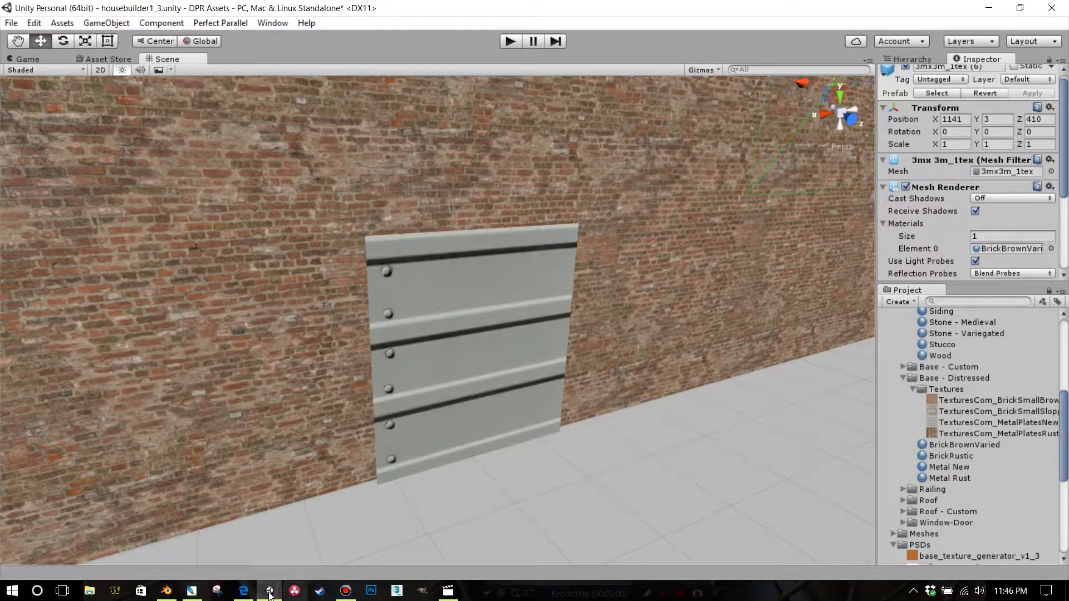
Switch to the browser, go to the textures.com main category page, and open the Bottom subcategory of Decals
left_click(243, 590)
scroll(233, 183, "down", 3)
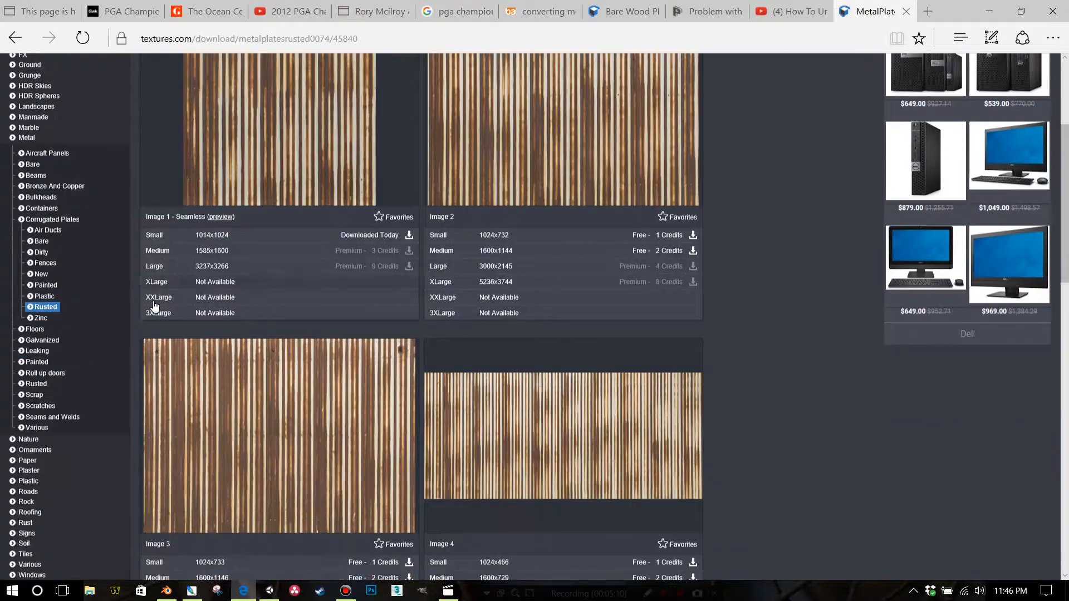
scroll(66, 472, "up", 5)
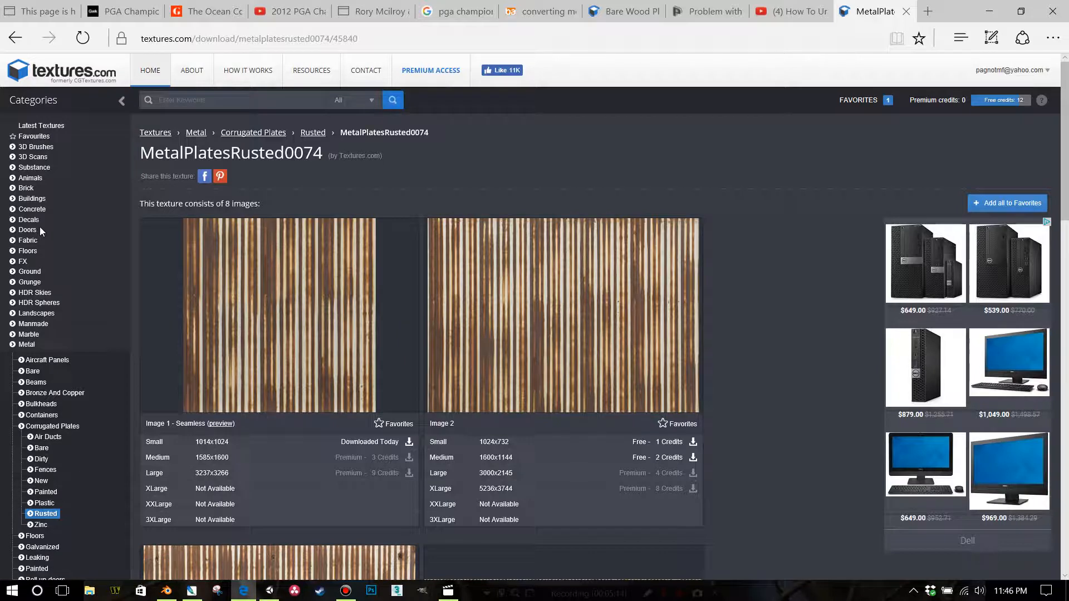
left_click(223, 105)
left_click(160, 133)
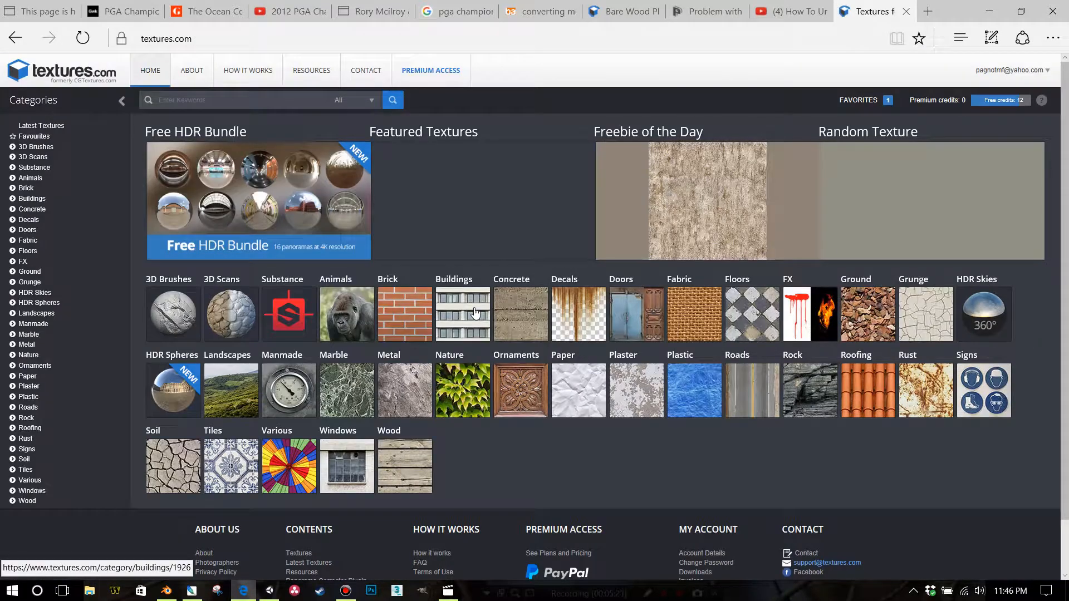
left_click(571, 309)
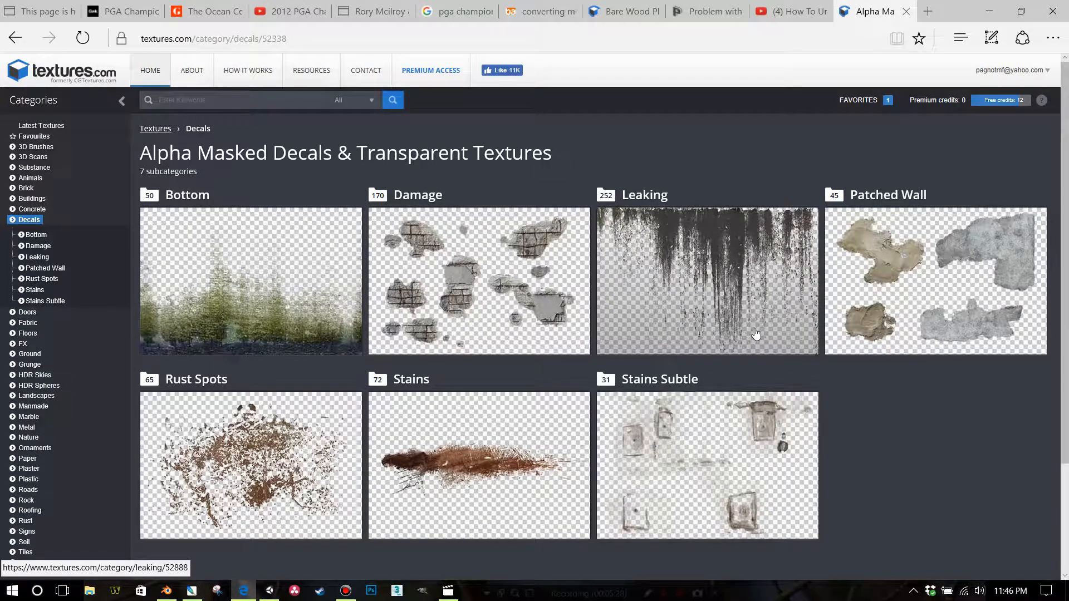
left_click(223, 264)
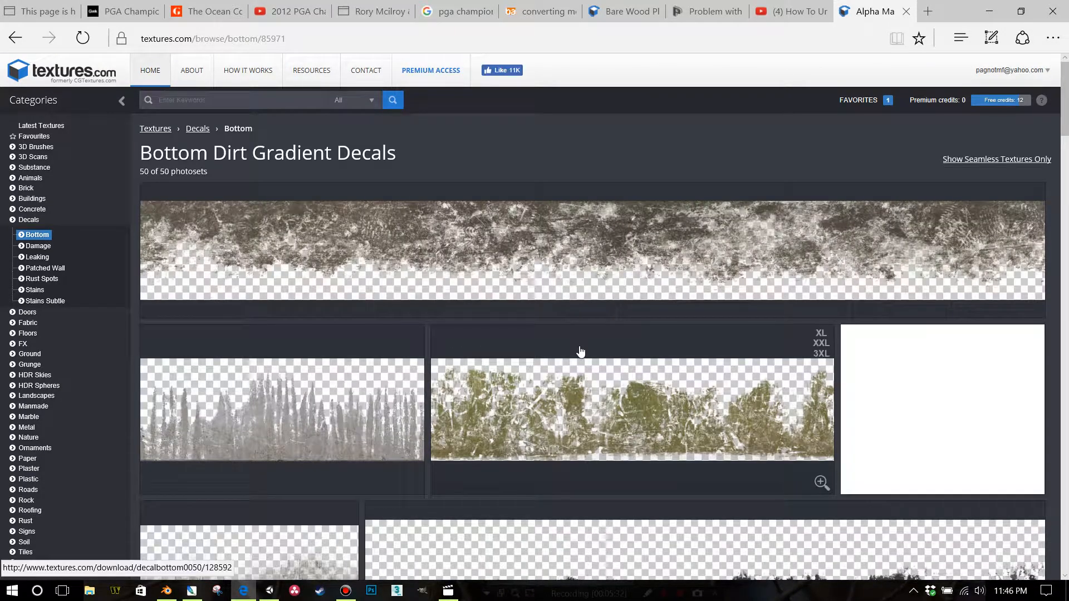
Browse the bottom dirt gradient decals and open the DecalBottom0008 texture page
scroll(580, 351, "down", 10)
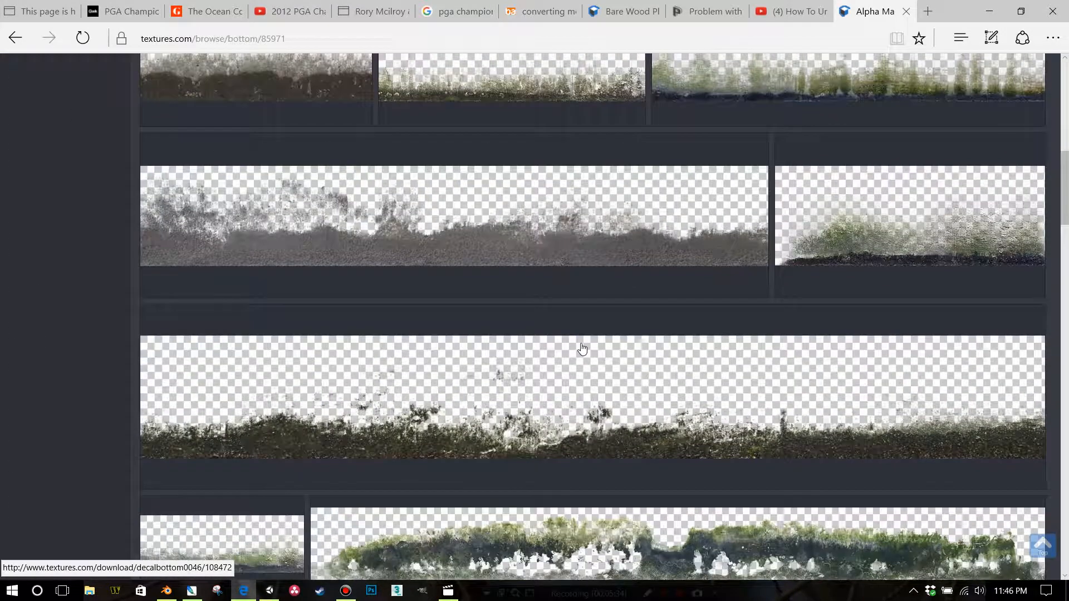
scroll(582, 349, "down", 10)
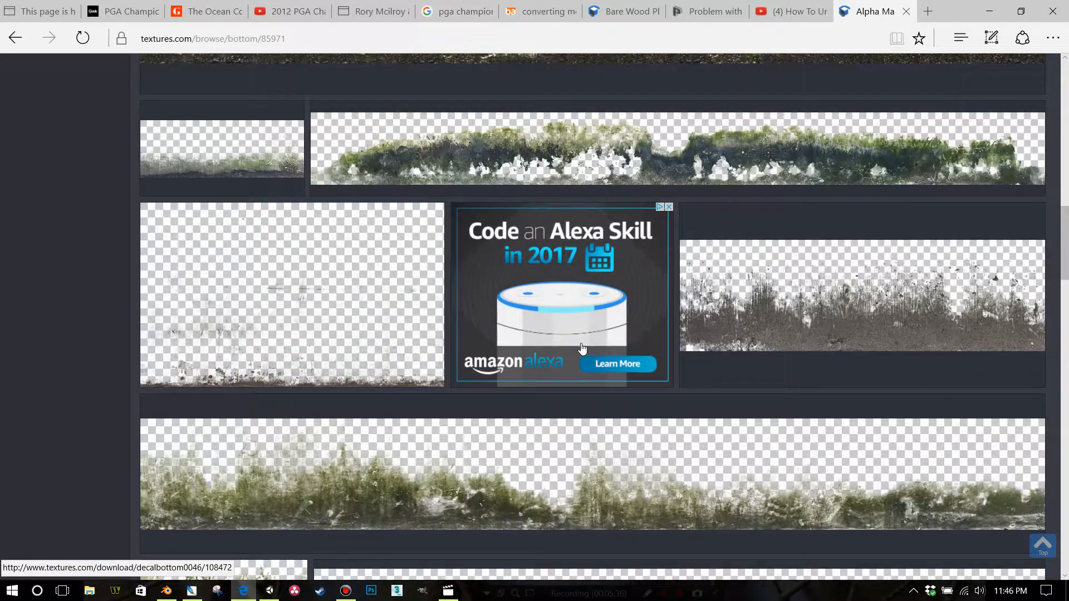
scroll(582, 349, "up", 10)
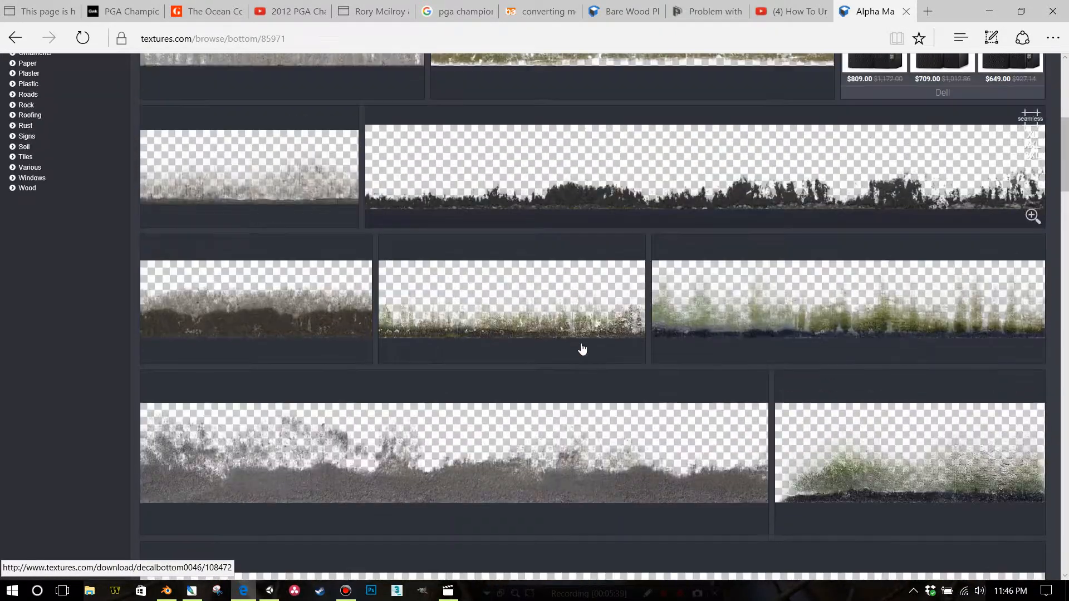
left_click(558, 325)
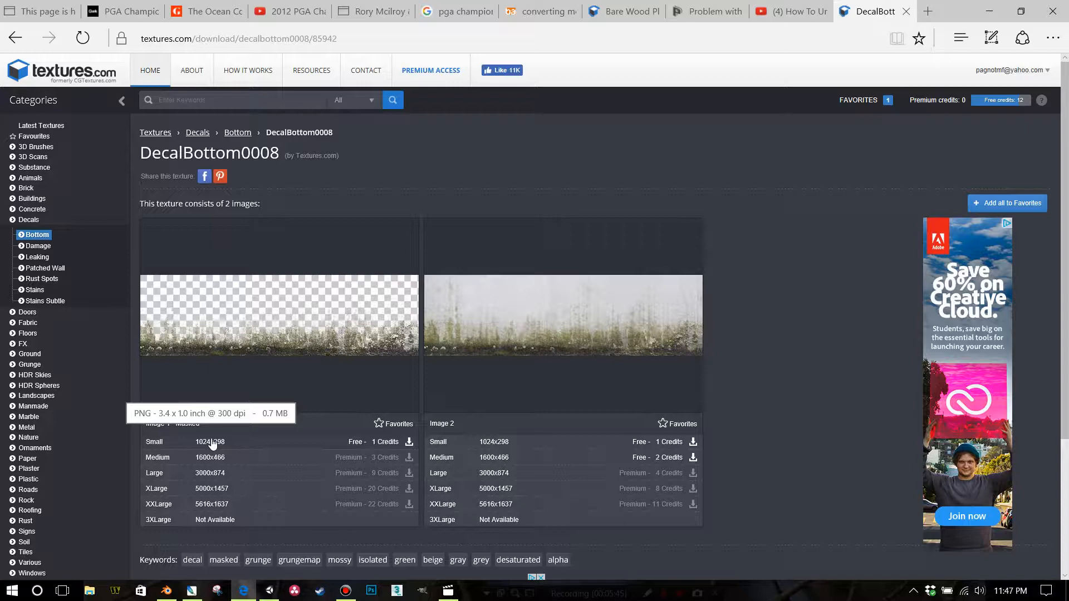
Download the small masked DecalBottom0008 image and save it in the distressed folder under Textures
left_click(212, 444)
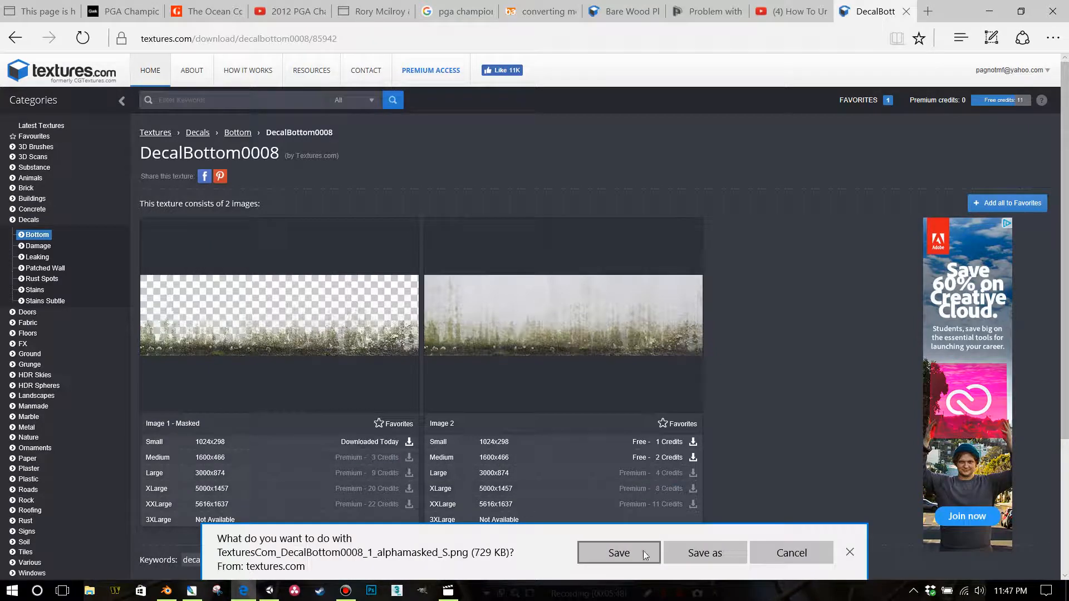
left_click(708, 558)
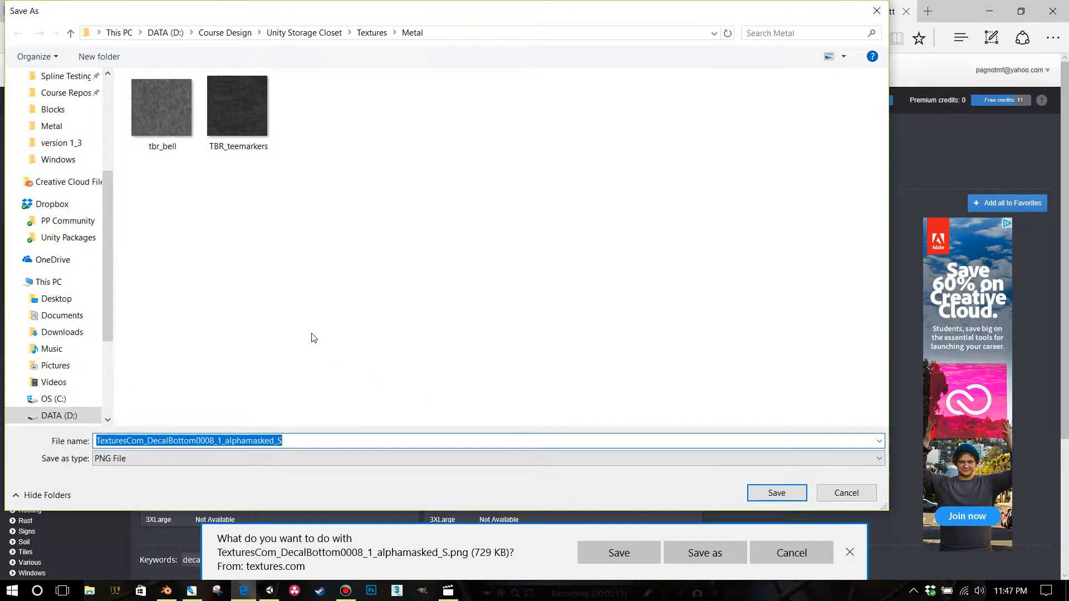
left_click(371, 32)
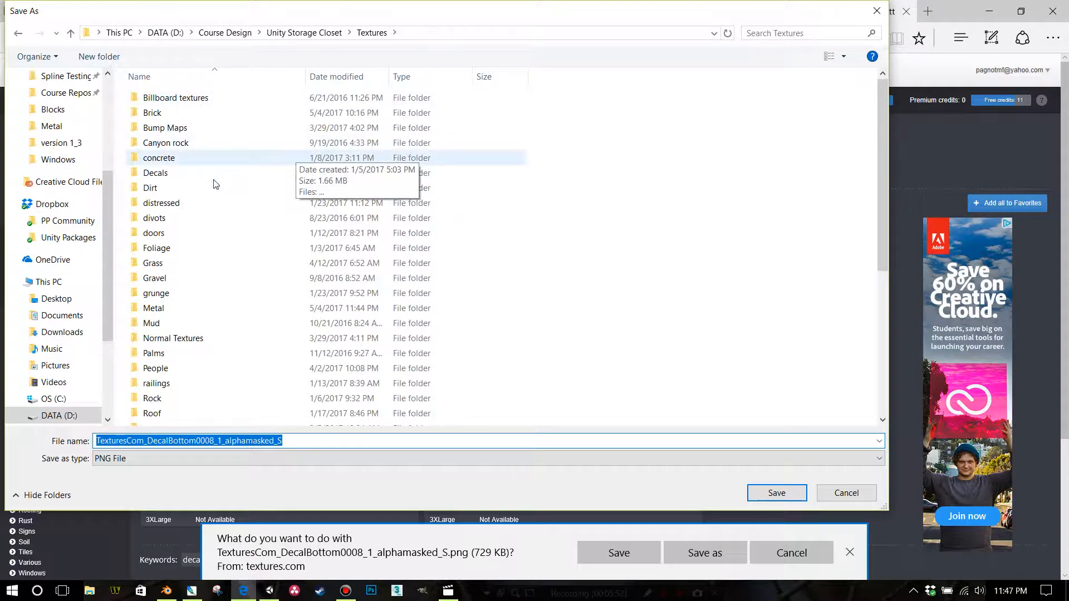
left_click(184, 203)
double_click(184, 204)
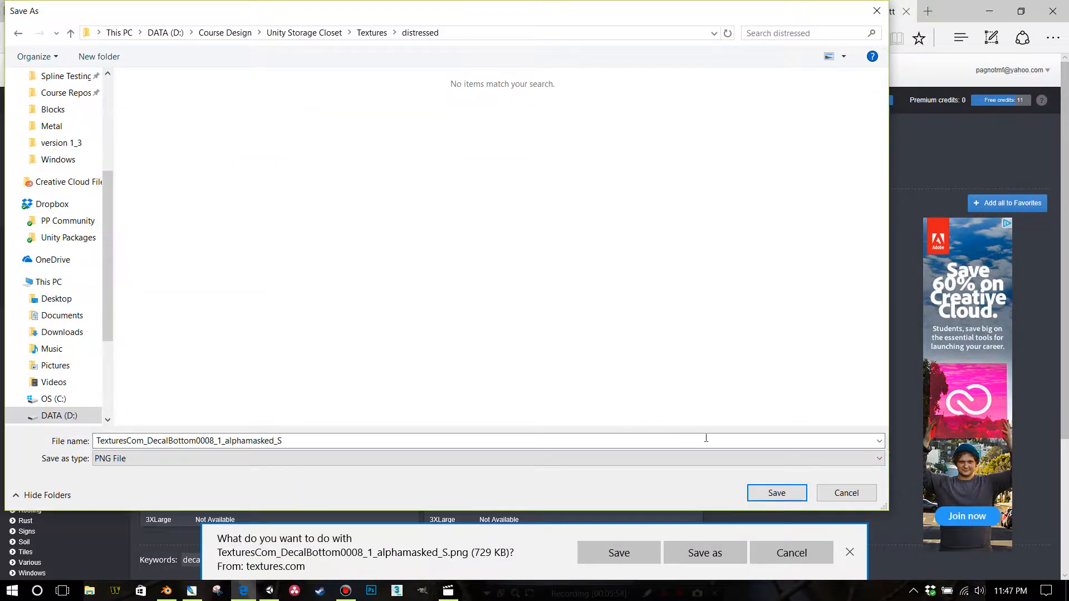
left_click(775, 487)
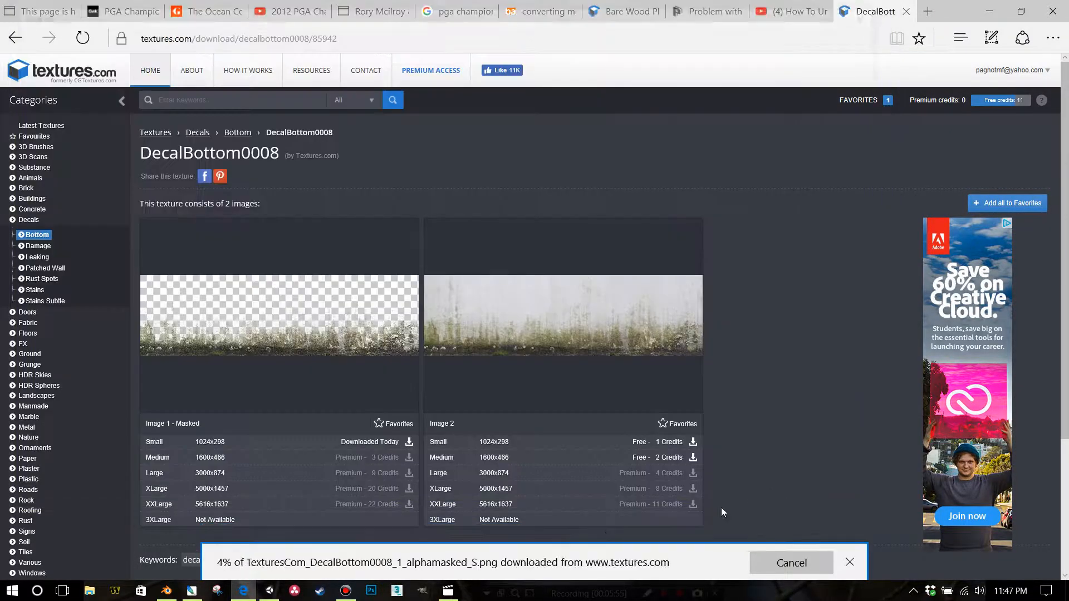
Switch to Unity and import TexturesCom_DecalBottom0008_1_alphamasked_S from the distressed folder into the Base - Distressed Textures folder
left_click(269, 590)
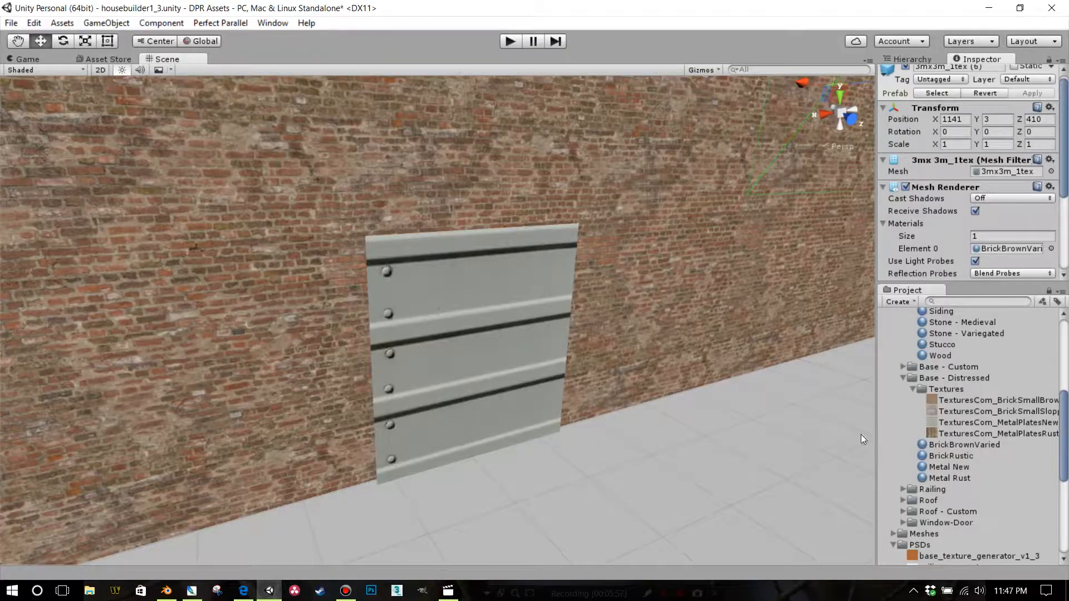
right_click(938, 387)
left_click(944, 218)
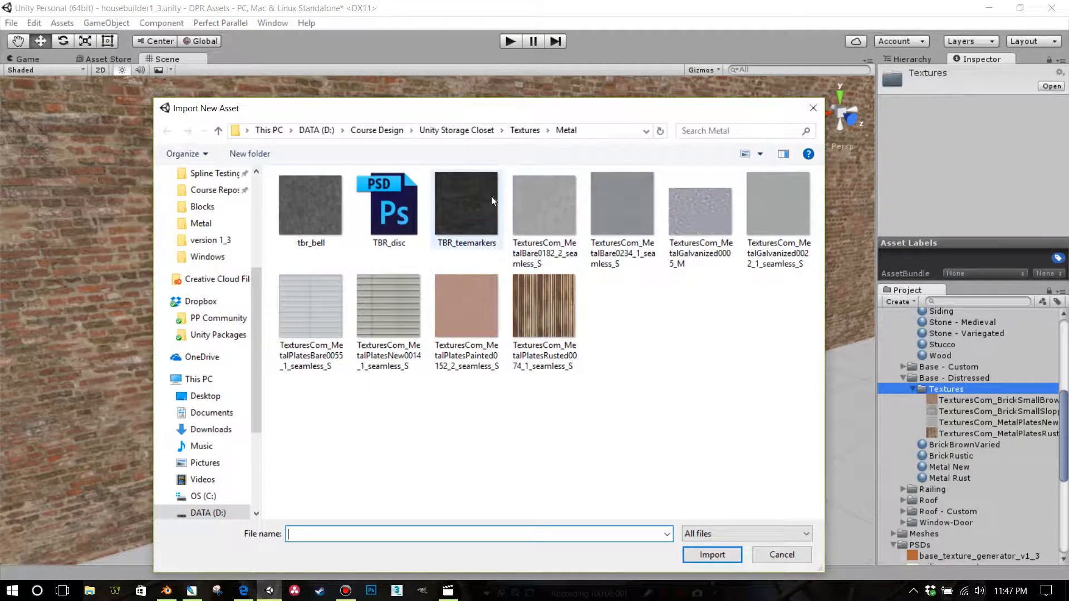
left_click(526, 134)
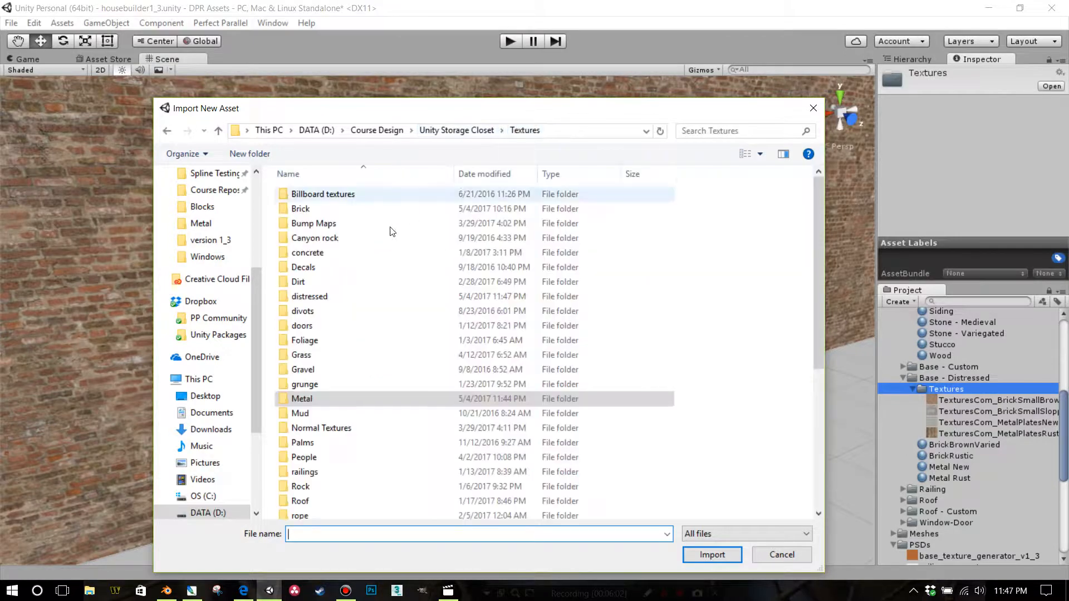
double_click(301, 299)
left_click(408, 229)
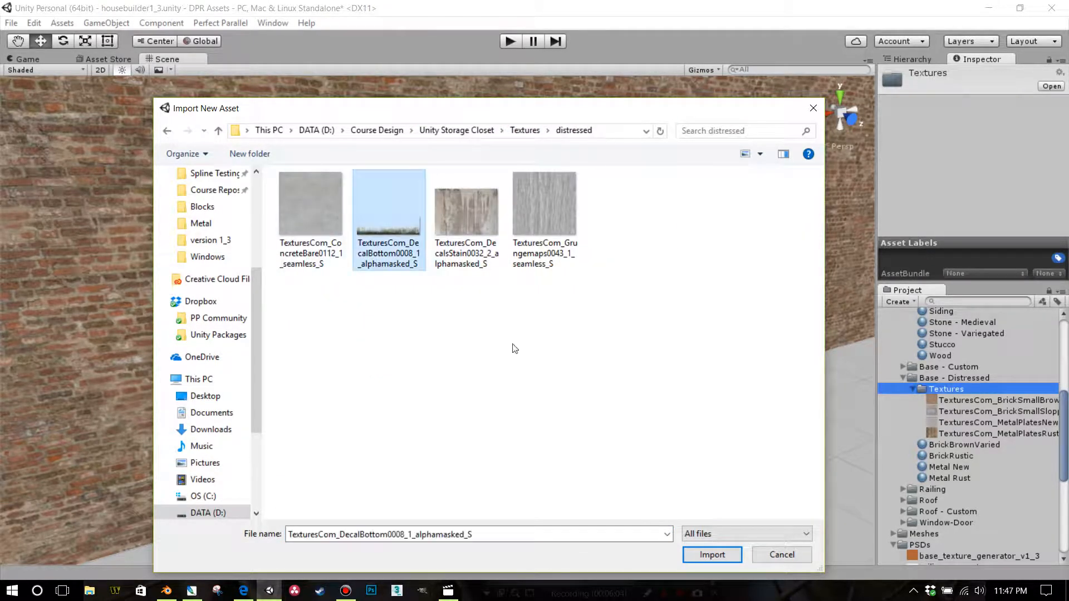
left_click(706, 553)
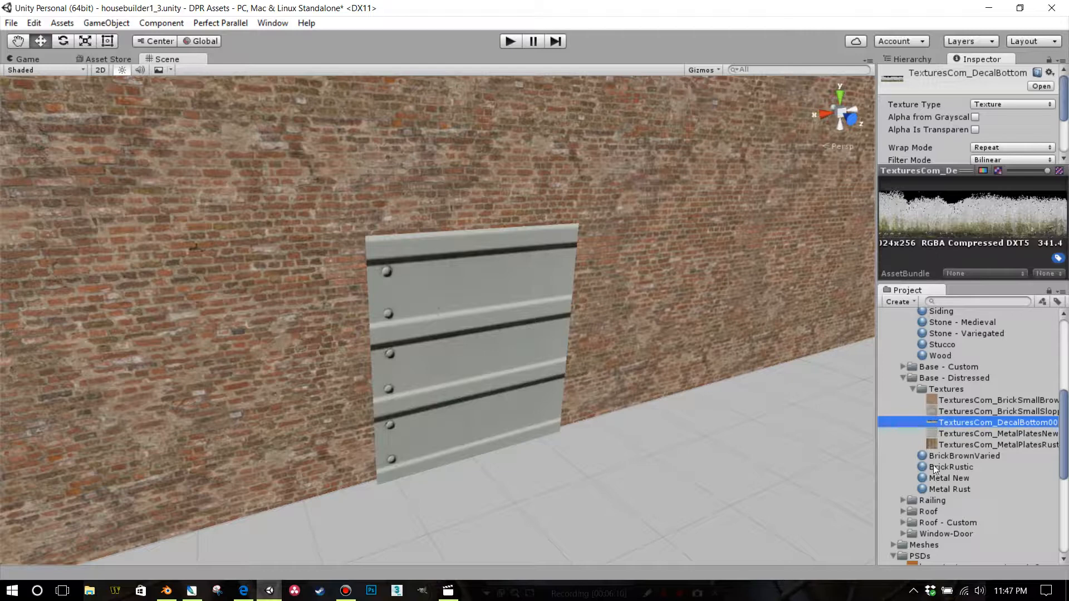
Duplicate the Metal Rust material and rename the BrickRustic material as Decal_moss
left_click(937, 488)
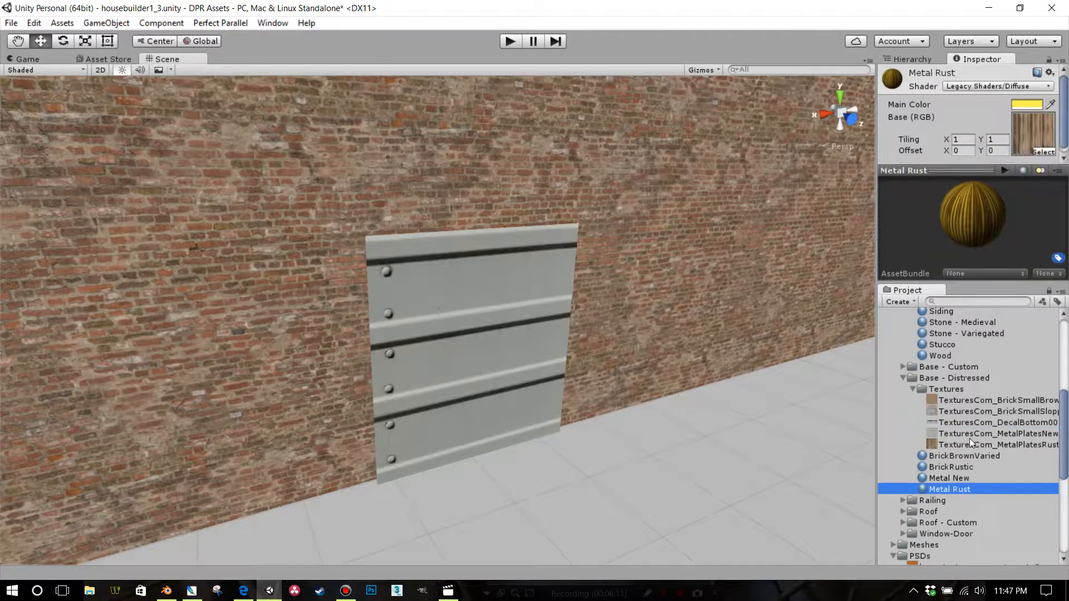
left_click(958, 467)
left_click(943, 466)
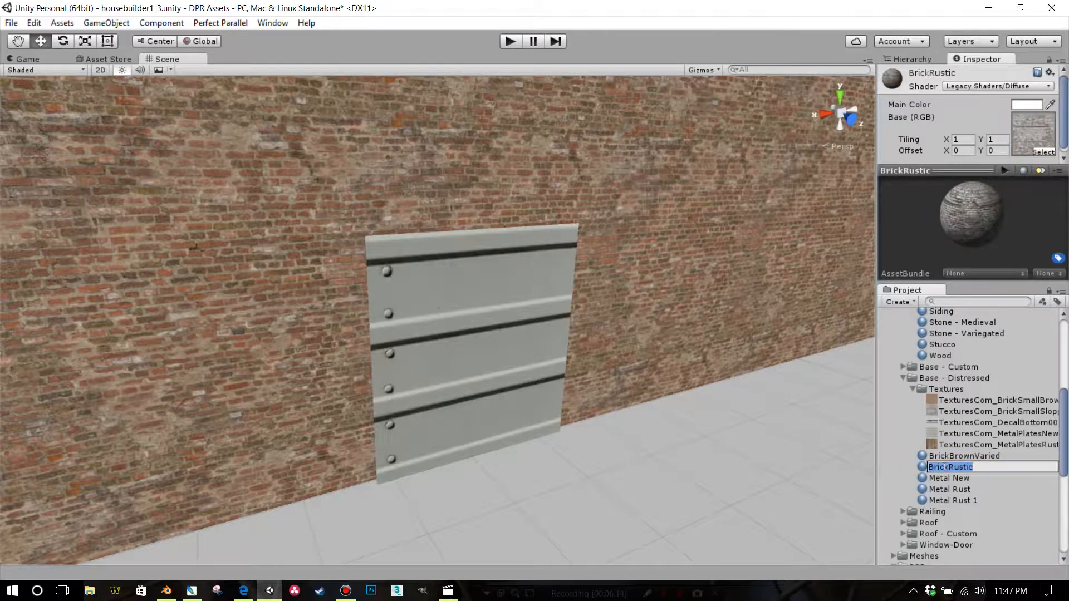
type("Decal_moss")
key("Return")
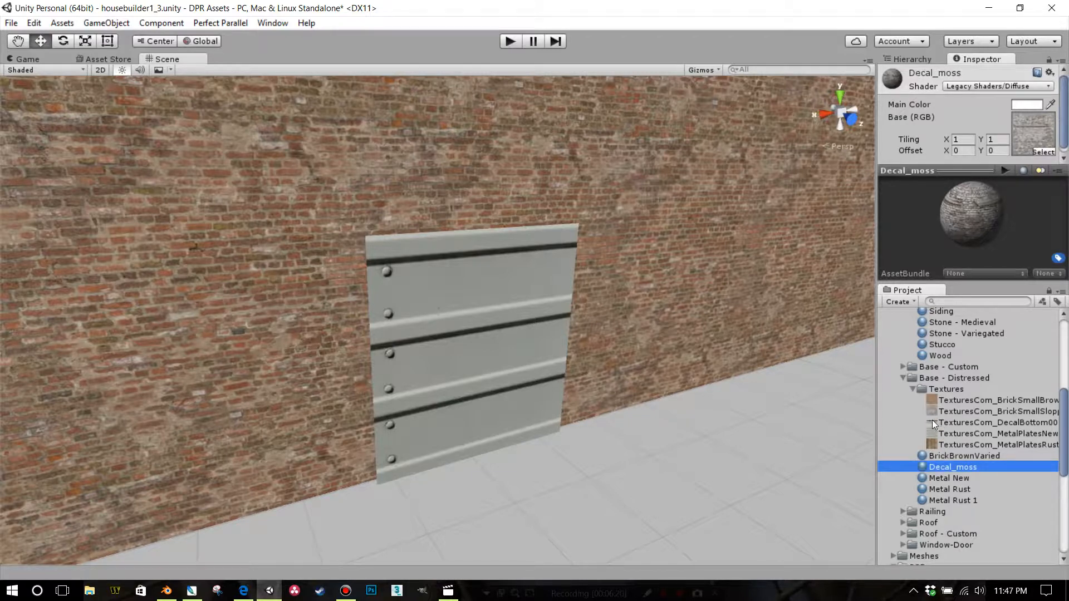
Assign the DecalBottom0008 texture to the Decal_moss material and apply the material to the door block in the brick wall
left_click_drag(932, 420, 1040, 123)
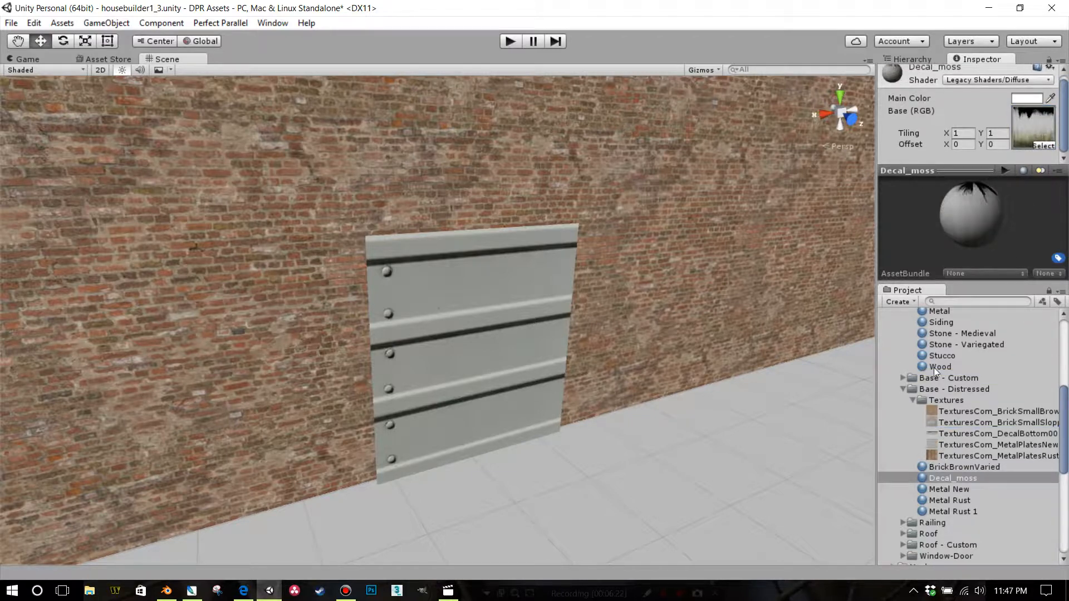
left_click_drag(926, 480, 494, 404)
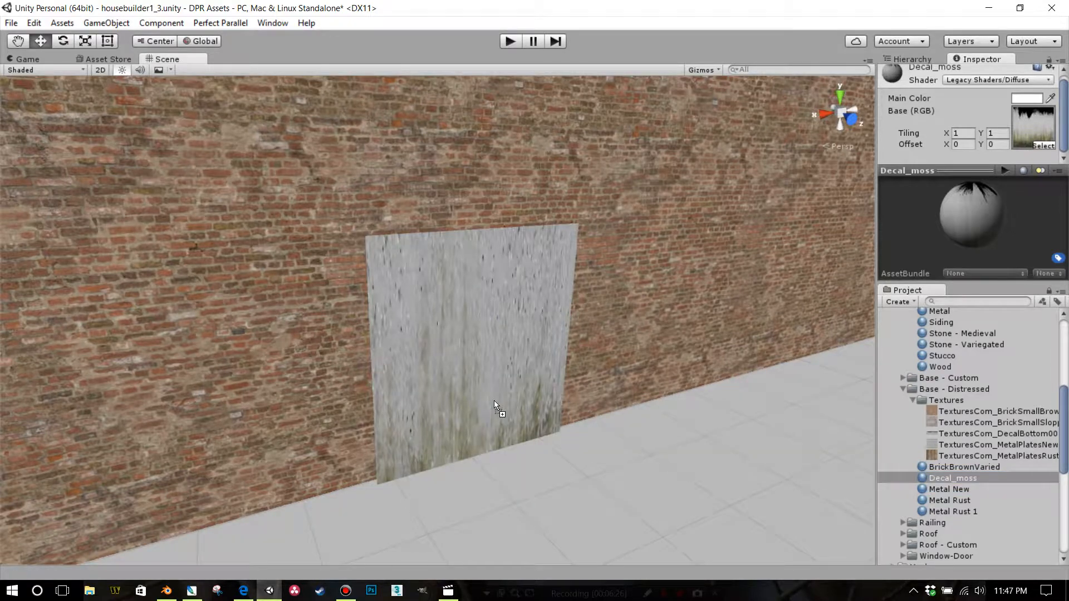
scroll(666, 249, "down", 5)
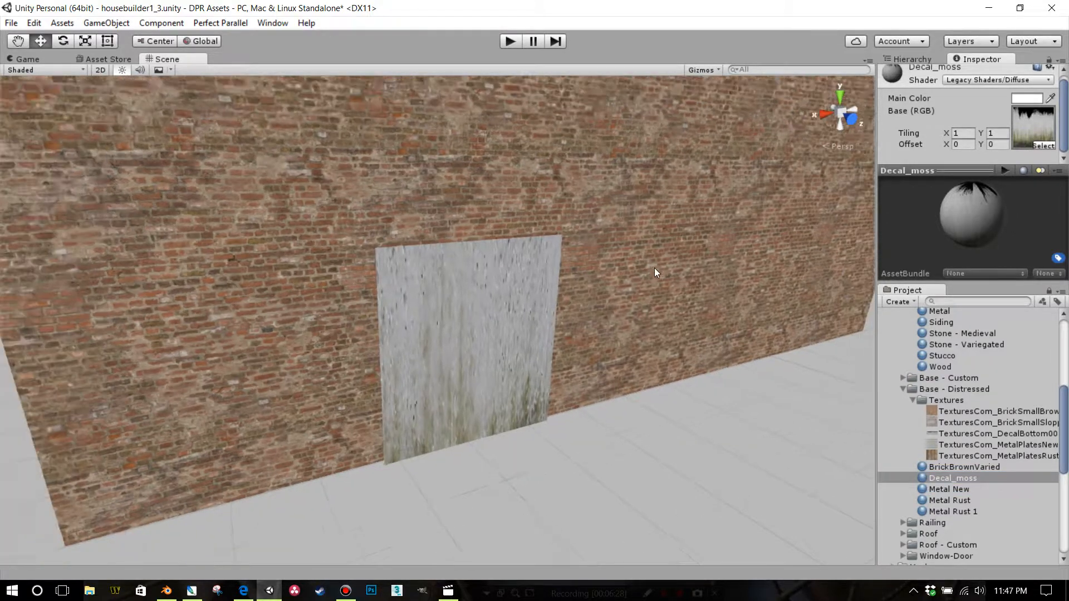
left_click(486, 305)
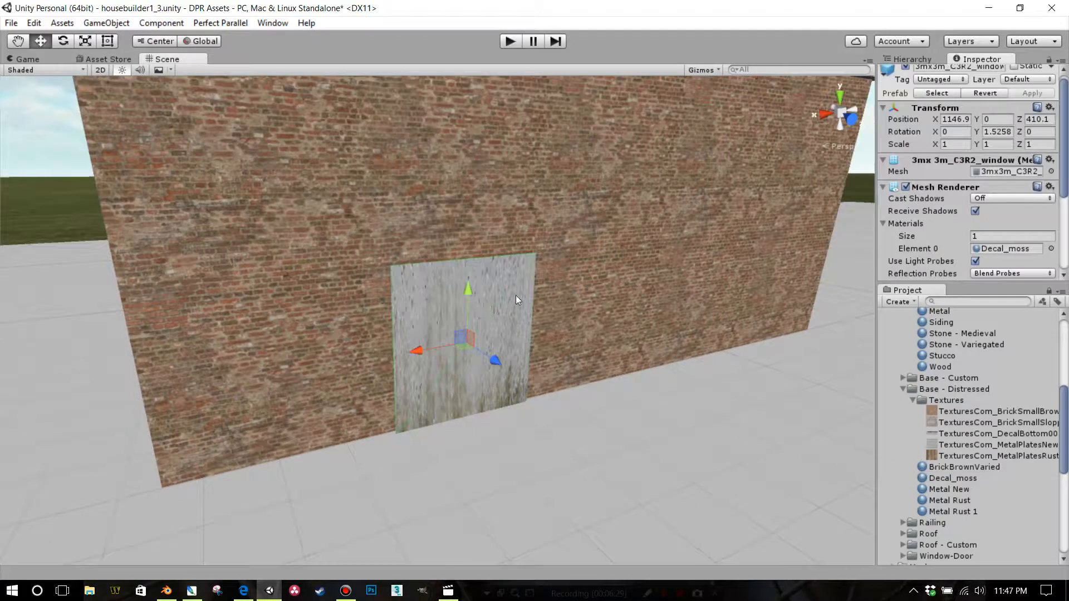
left_click(84, 42)
scroll(583, 267, "down", 1)
mouse_move(558, 265)
middle_mouse_down()
mouse_move(521, 266)
mouse_move(472, 288)
mouse_move(539, 272)
middle_mouse_up()
scroll(509, 219, "down", 2)
scroll(509, 218, "down", 1)
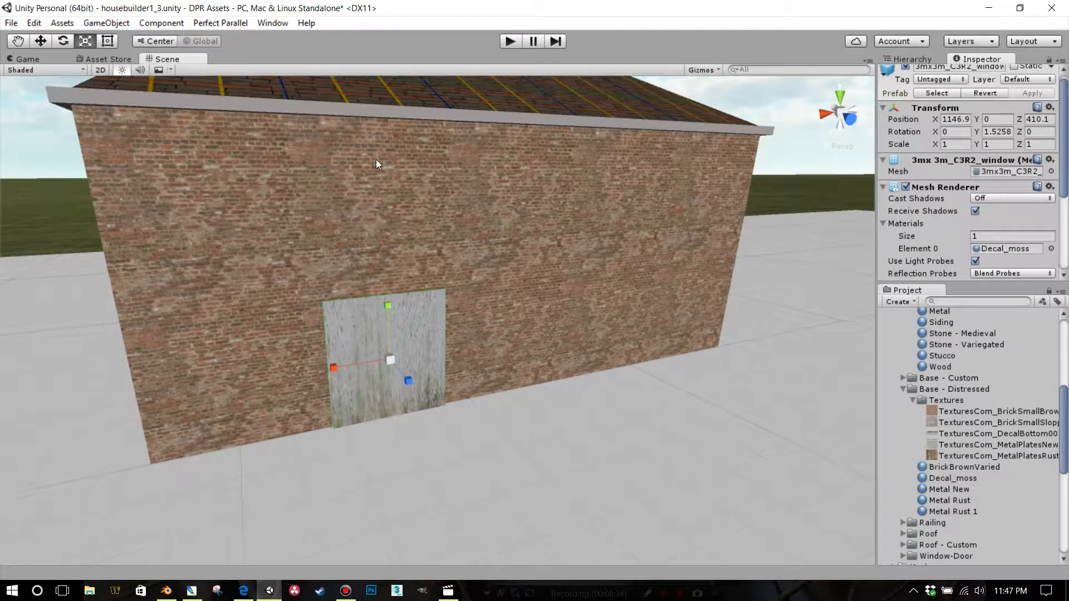
Create a plane beside the brick wall and apply the Decal_moss material to it
left_click(106, 23)
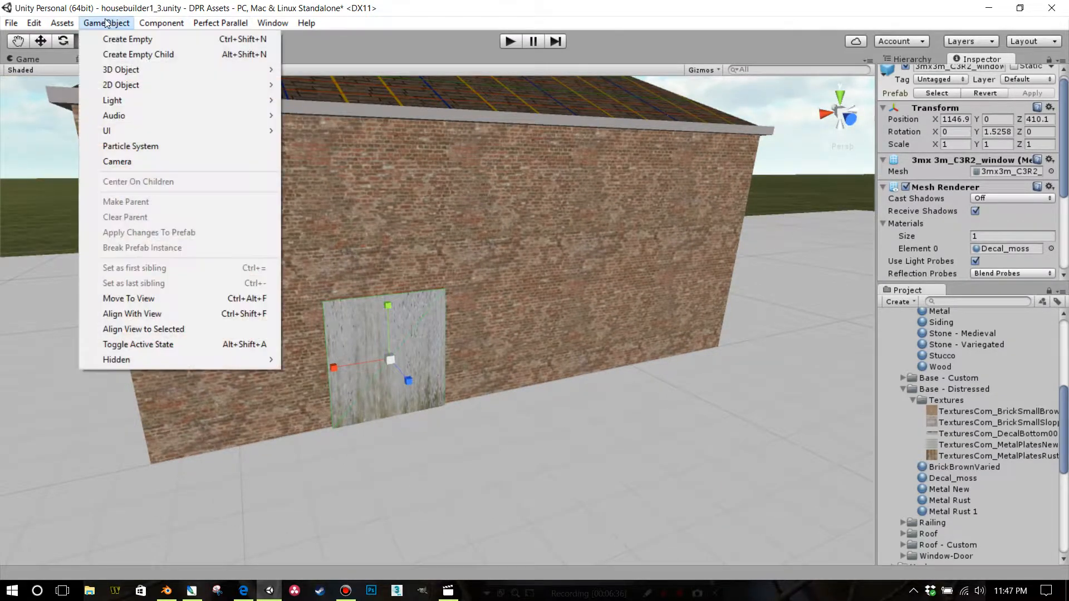
mouse_move(134, 71)
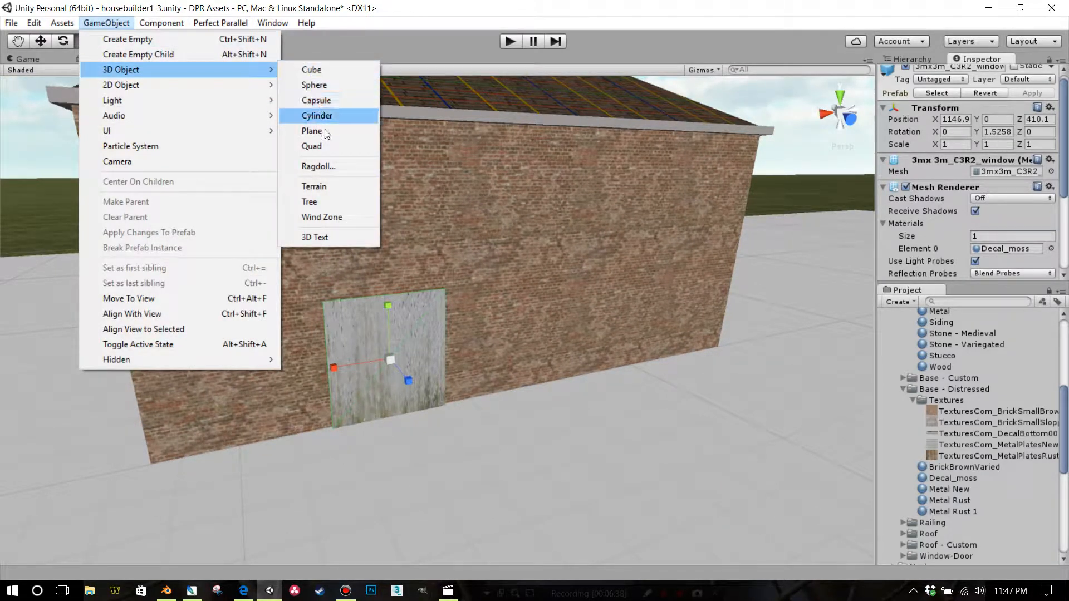
left_click(335, 132)
key("f")
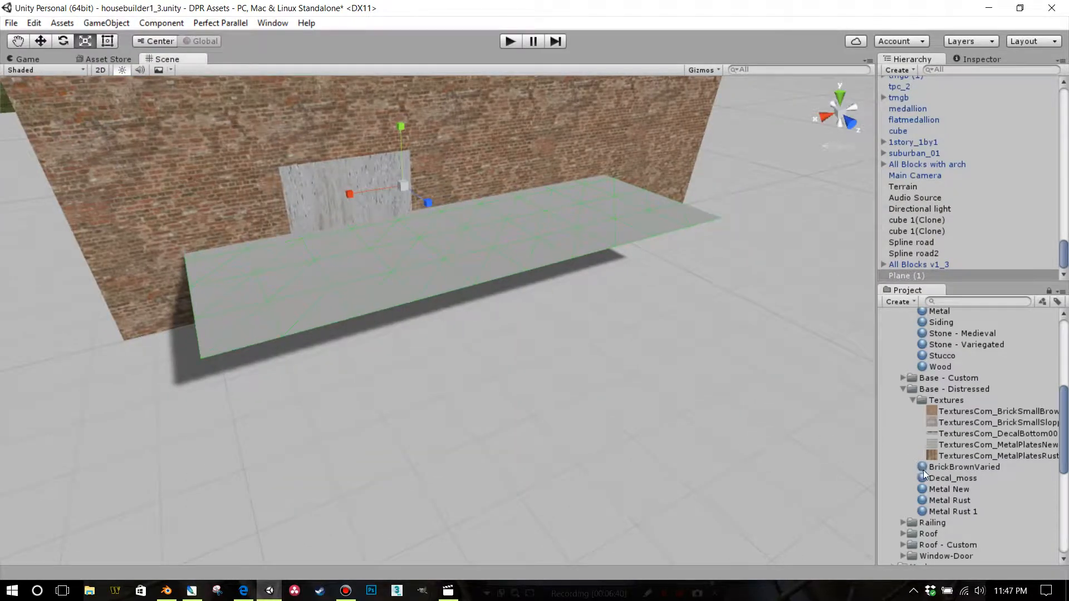
left_click_drag(924, 482, 422, 275)
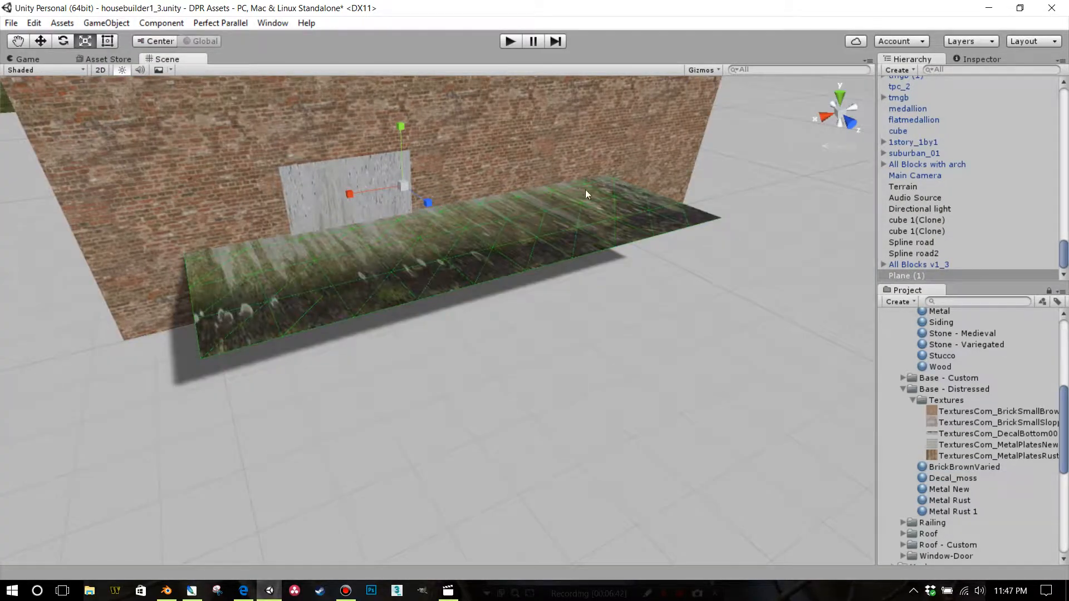
mouse_move(585, 189)
right_mouse_down()
mouse_move(574, 229)
mouse_move(587, 266)
mouse_move(572, 198)
right_mouse_up()
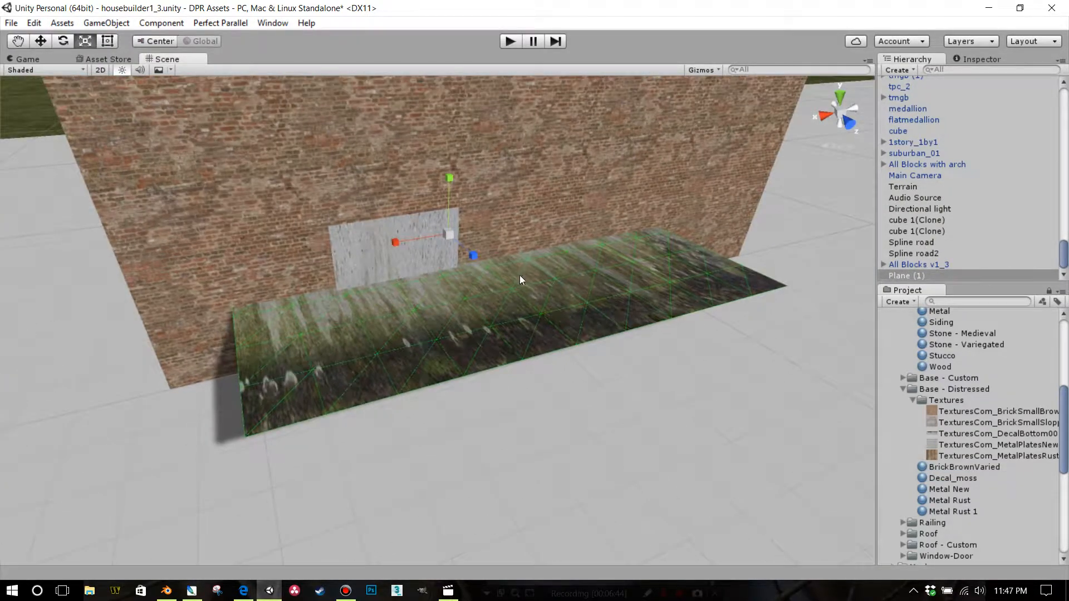
Rotate the plane 90 degrees about X to stand upright and move it out in front of the brick wall
left_click(63, 41)
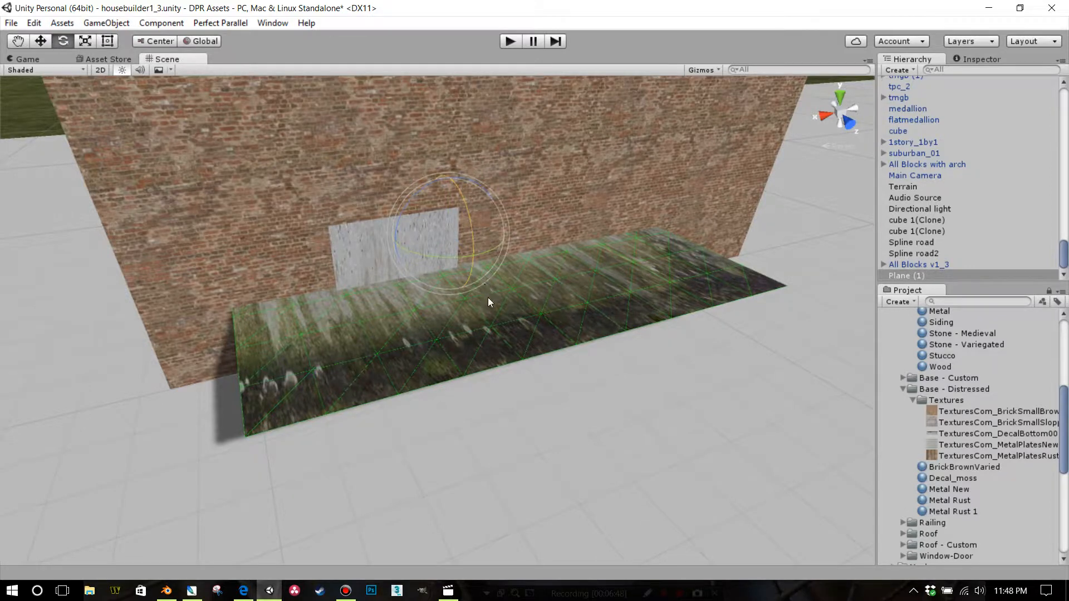
left_click_drag(487, 297, 492, 336)
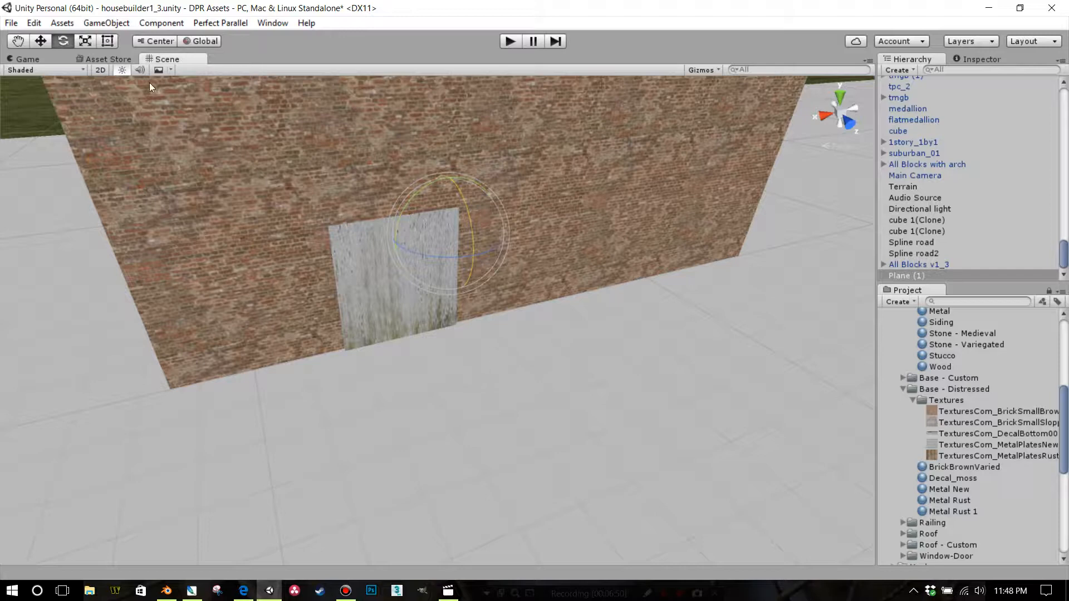
key("w")
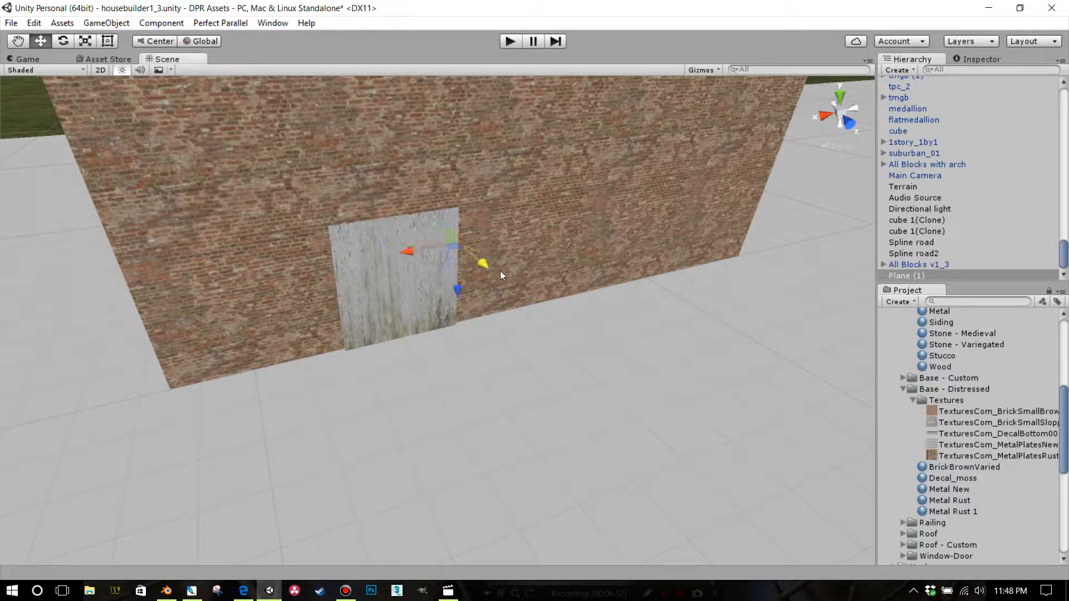
left_click_drag(500, 271, 527, 289)
scroll(538, 242, "down", 6)
middle_click_drag(543, 214, 538, 197)
scroll(537, 197, "up", 4)
scroll(538, 197, "down", 5)
mouse_move(537, 197)
left_mouse_down("alt")
mouse_move(519, 249)
mouse_move(501, 210)
mouse_move(526, 207)
left_mouse_up("alt")
scroll(500, 203, "up", 3)
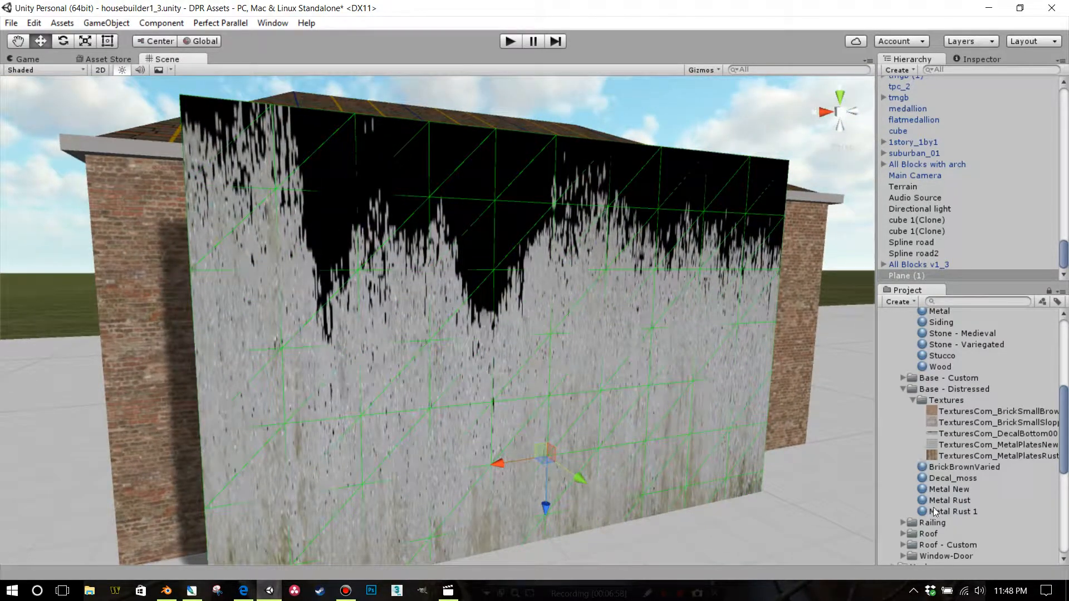
Change the Decal_moss material's shader to Legacy Shaders/Transparent/Cutout/Diffuse
left_click(933, 479)
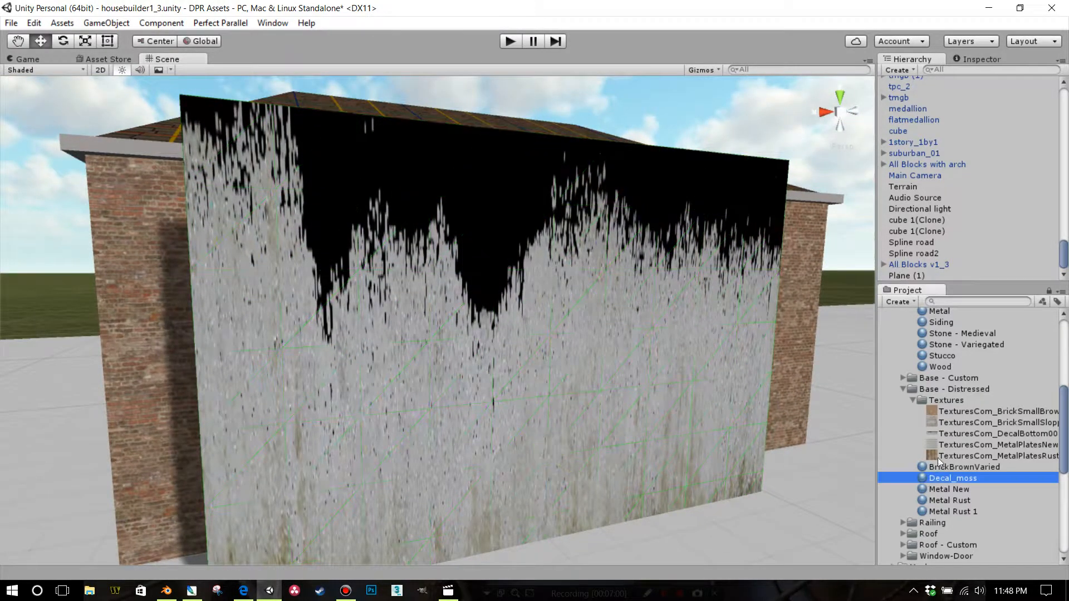
scroll(978, 149, "up", 10)
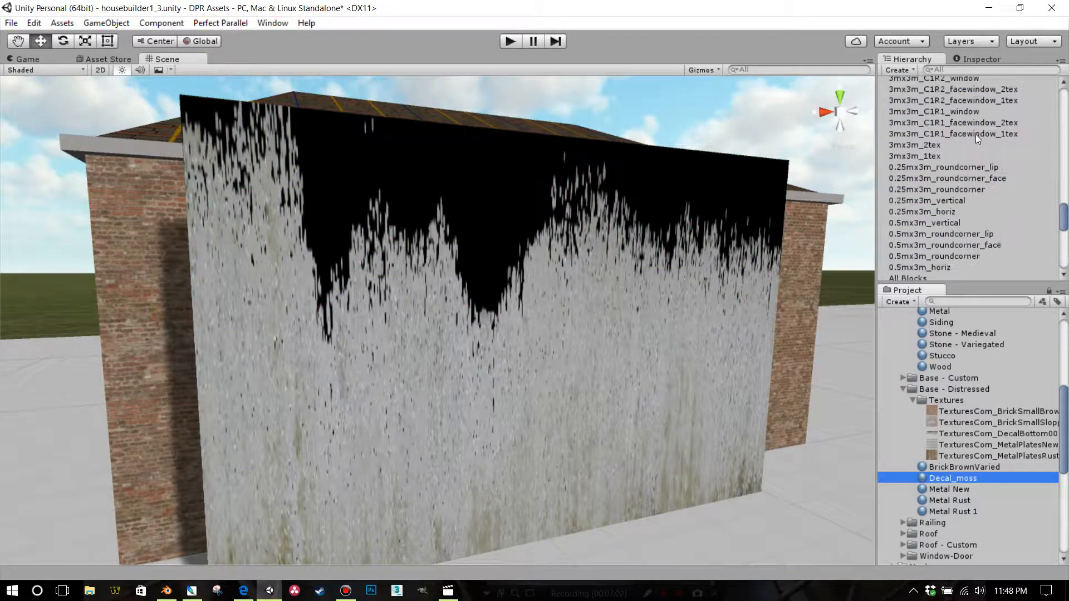
left_click(981, 57)
left_click(975, 78)
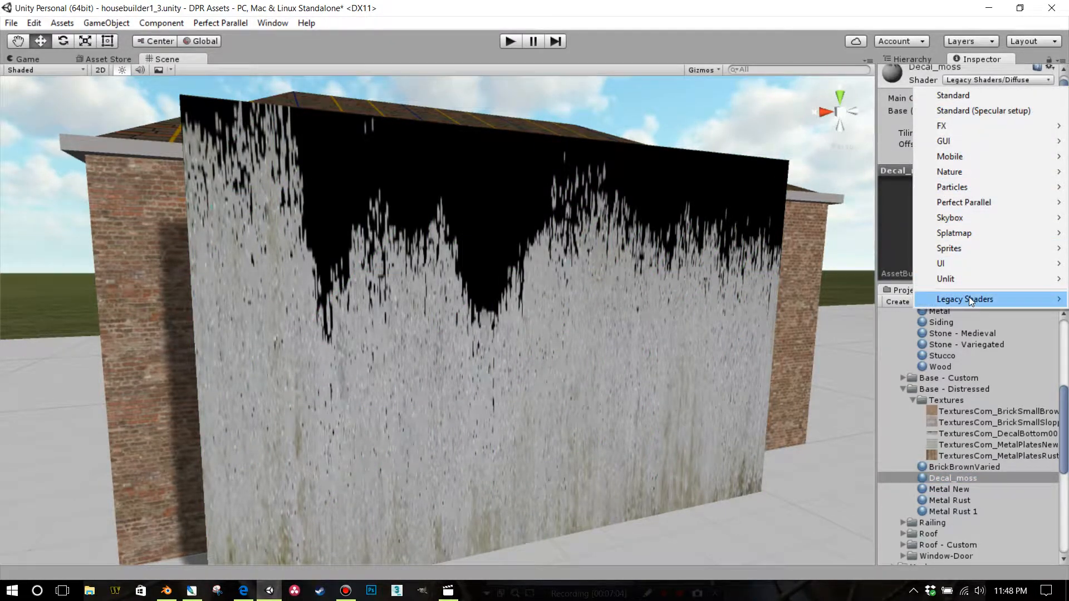
mouse_move(968, 299)
mouse_move(895, 484)
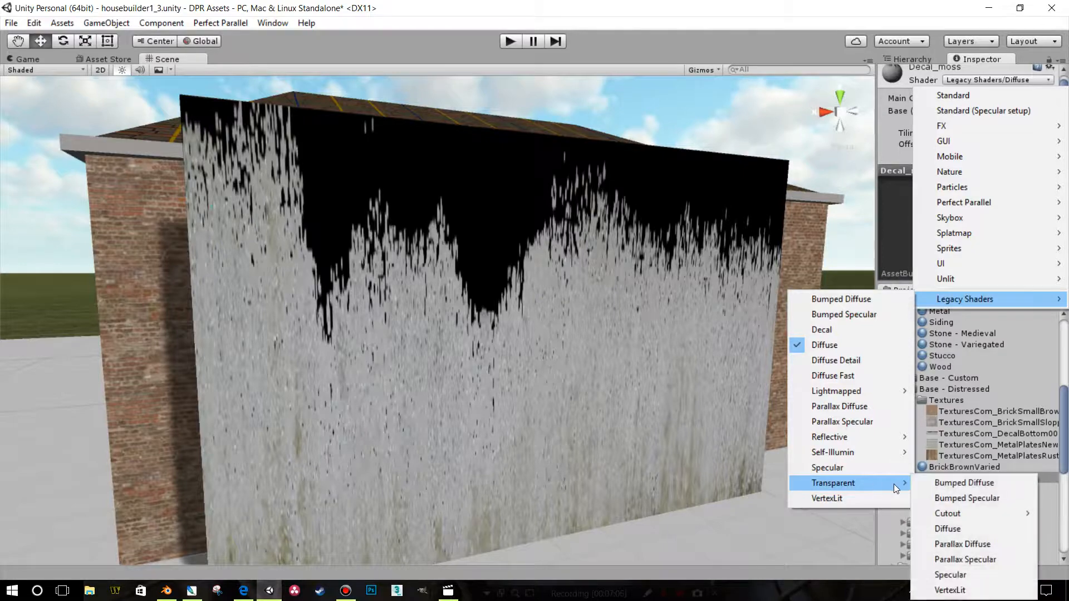
mouse_move(941, 513)
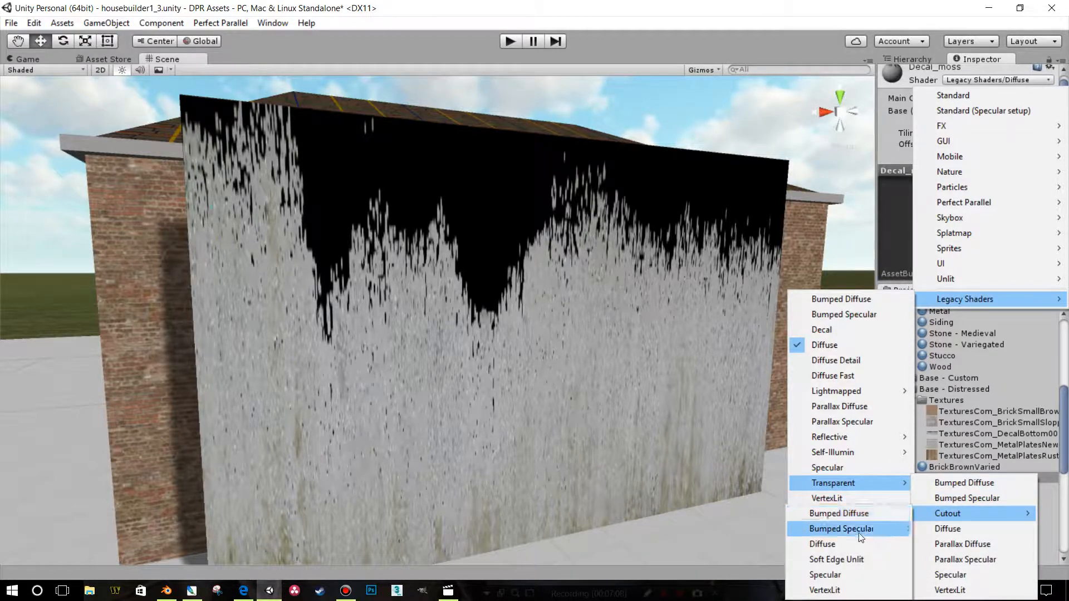
left_click(859, 532)
Raise the decal plane to a Y position of about 3.97 so its mossy lower edge is near ground level
left_click_drag(742, 450, 720, 449, "alt")
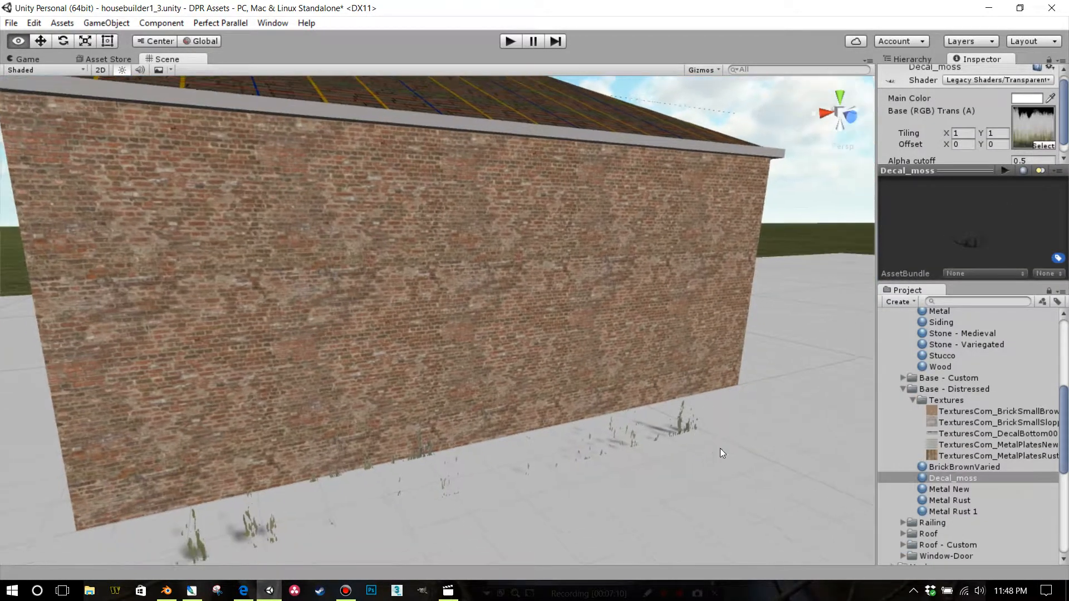
middle_click_drag(719, 448, 812, 273)
scroll(390, 395, "up", 5)
left_click(327, 421)
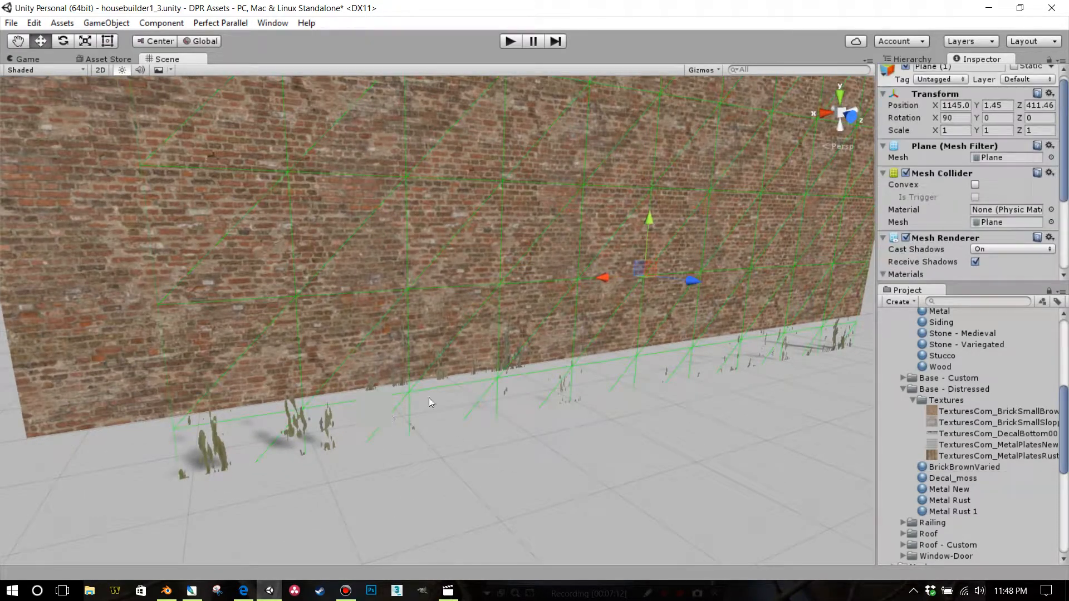
left_click_drag(652, 220, 650, 13)
scroll(668, 256, "down", 3)
middle_click_drag(664, 267, 673, 304)
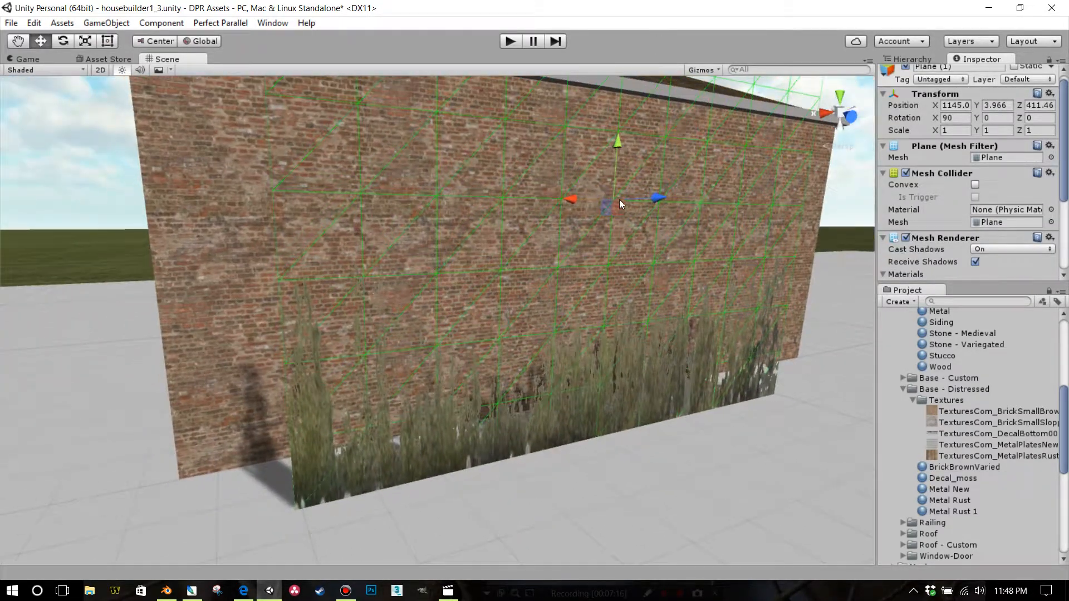
Move the moss decal plane back against the brick wall at a Z position of about 410.11 and turn off its shadow casting
left_click_drag(659, 201, 600, 199)
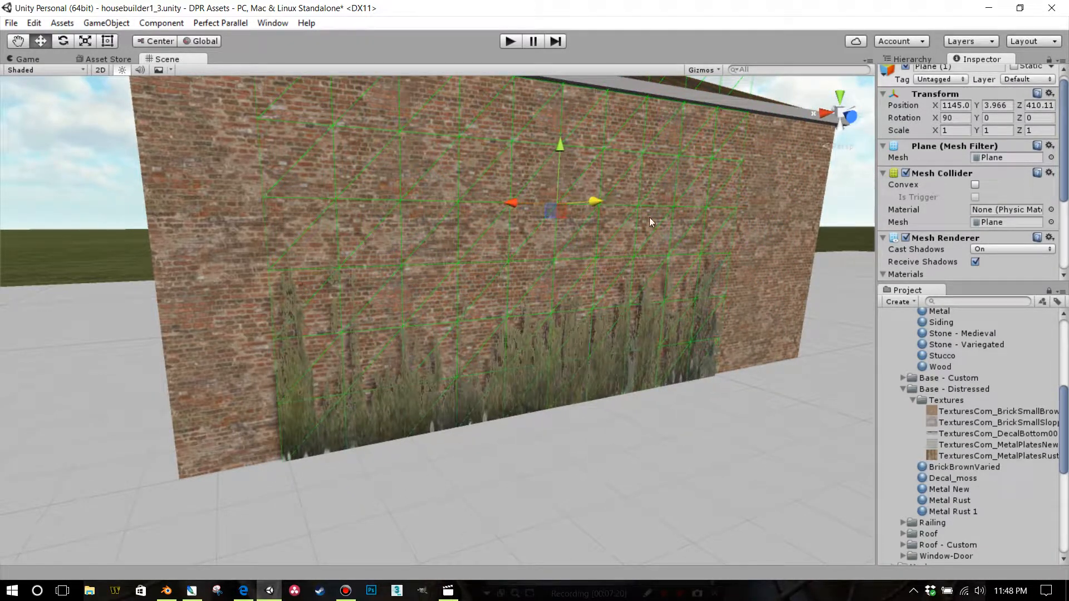
right_click_drag(643, 367, 659, 371)
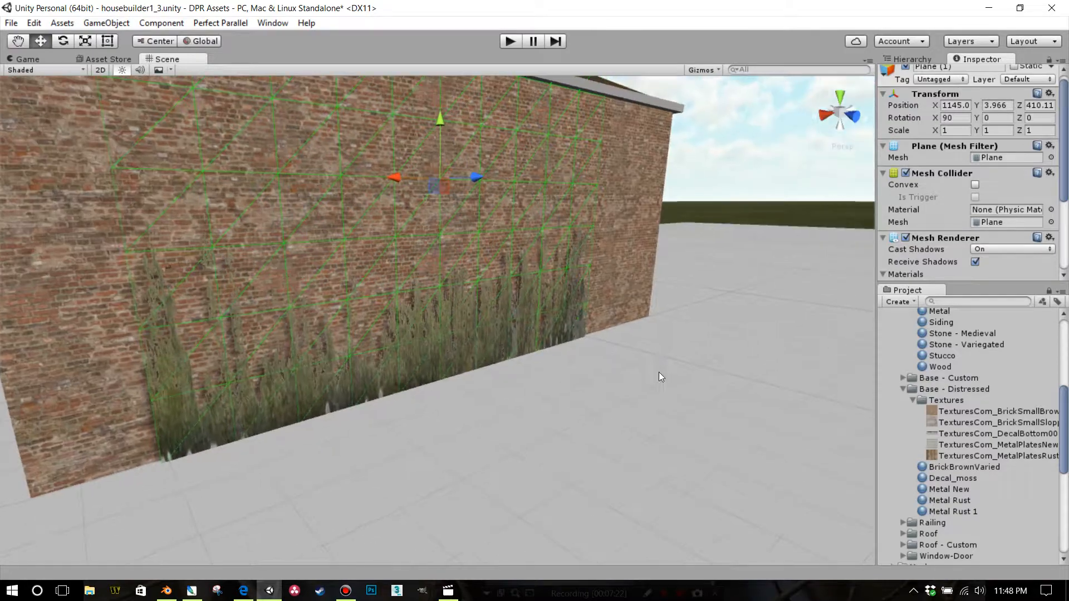
middle_click_drag(659, 372, 696, 409)
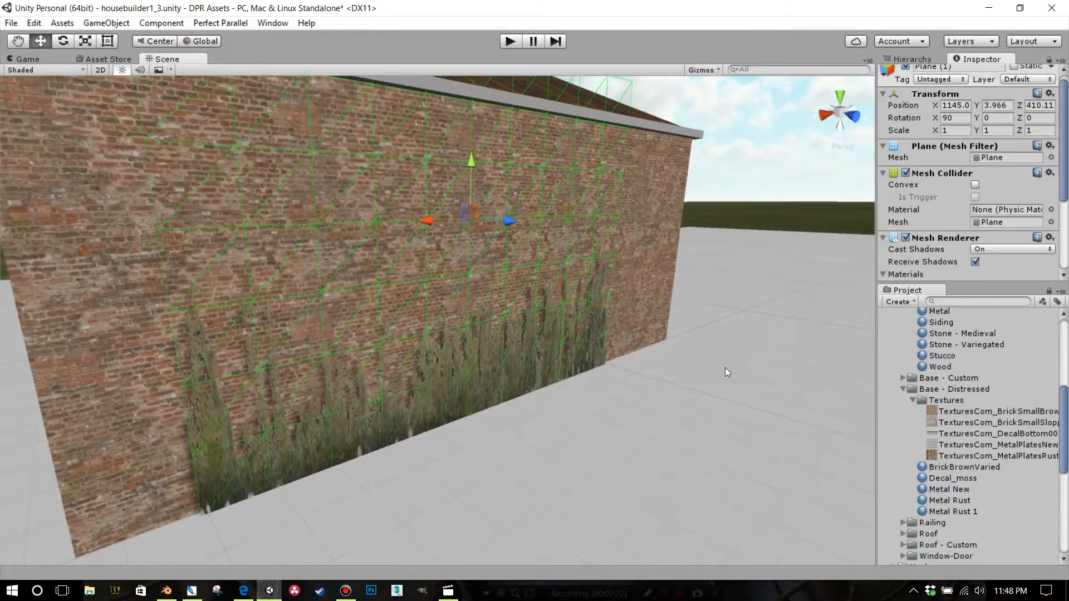
left_click(984, 249)
left_click(986, 264)
Slide the decal plane along the wall to the dark corner at X about 1146.4 and set it closer at Z about 410.01
middle_click_drag(631, 242, 667, 196)
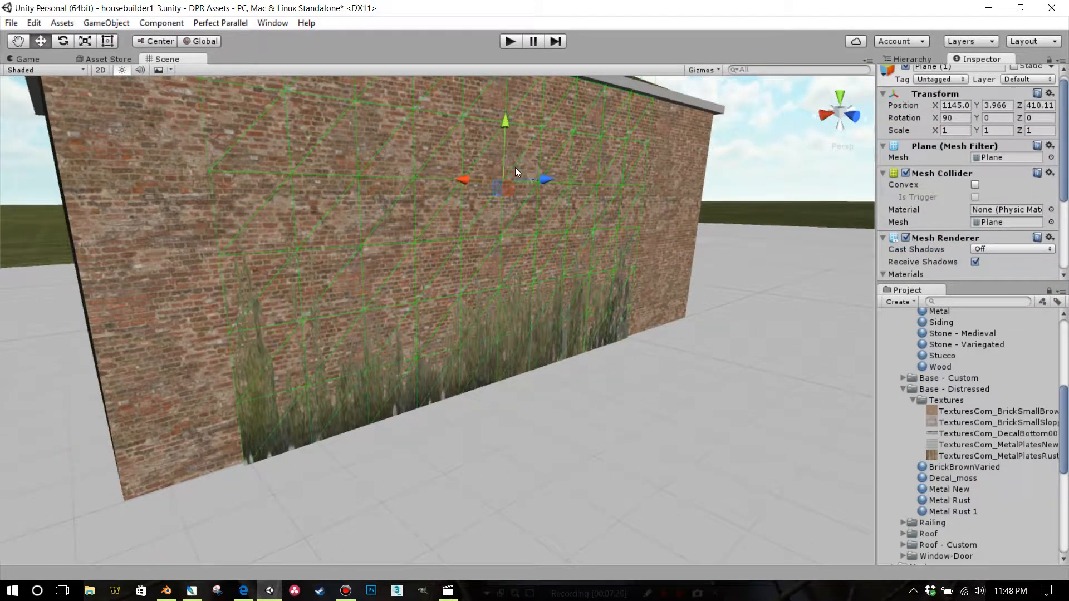
left_click_drag(489, 185, 412, 187)
left_click_drag(478, 178, 475, 179)
left_click(641, 367)
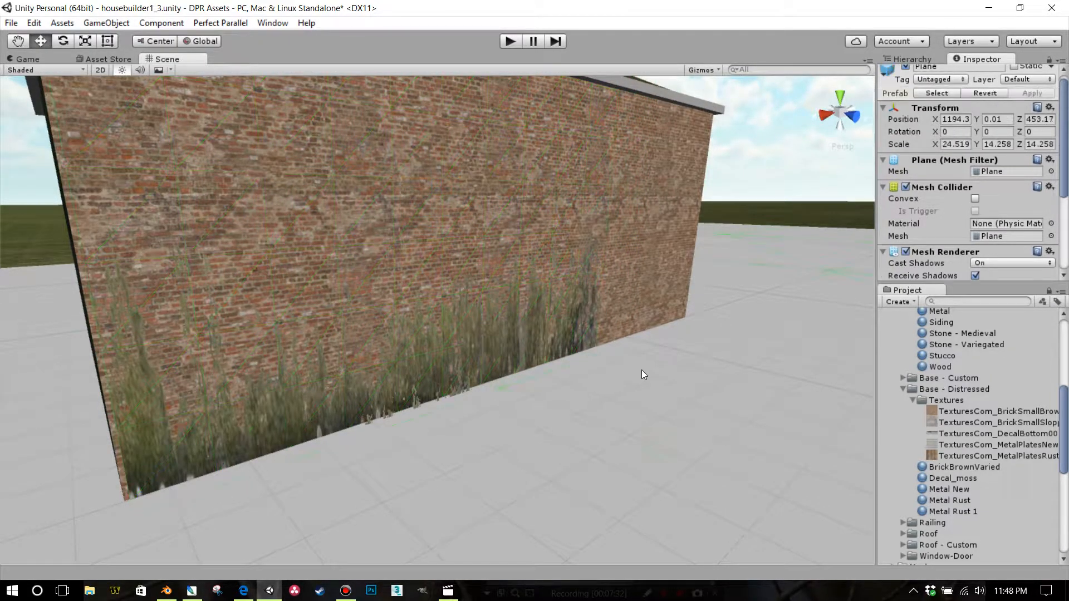
Examine the moss decal on the brick wall from a distance and up close
scroll(627, 375, "down", 7)
middle_click_drag(626, 365, 639, 259)
right_click_drag(640, 258, 696, 279)
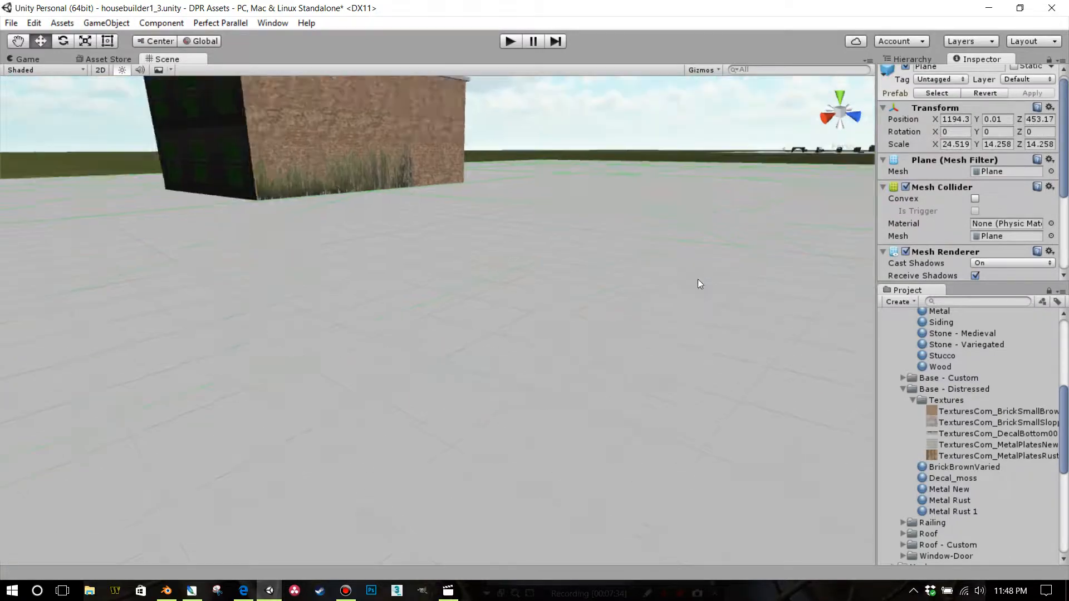
scroll(686, 283, "down", 4)
scroll(651, 285, "up", 4)
scroll(650, 282, "up", 3)
middle_click_drag(645, 284, 679, 365)
scroll(679, 365, "up", 3)
right_click_drag(662, 345, 546, 271)
middle_click_drag(547, 271, 536, 339)
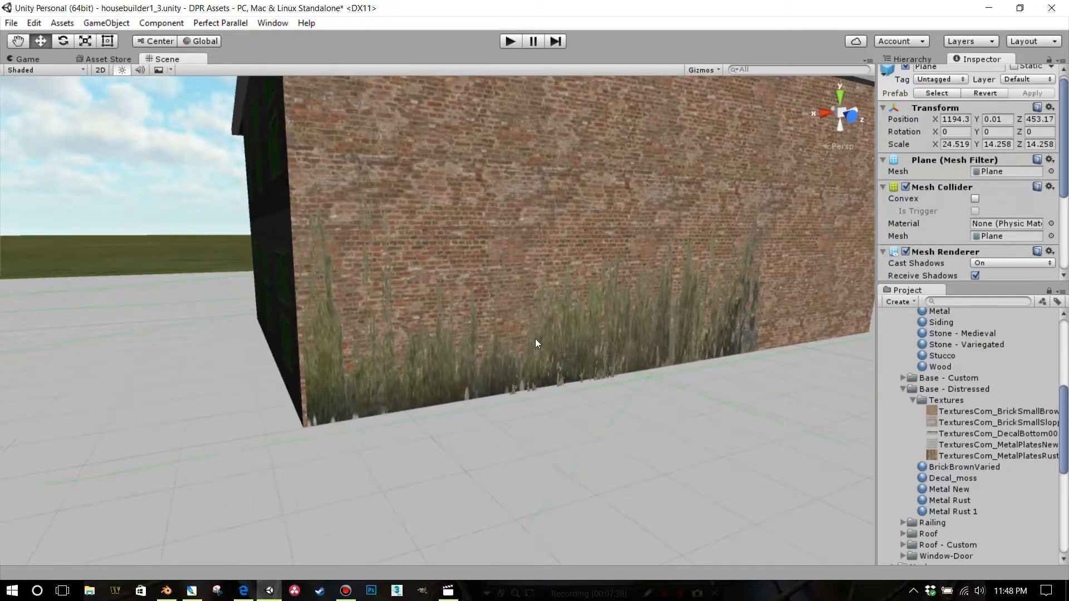
Scale the decal plane to about 0.49 in Z and lower it to a Y position of about 2.18 to meet the ground
left_click(536, 338)
left_click(392, 339)
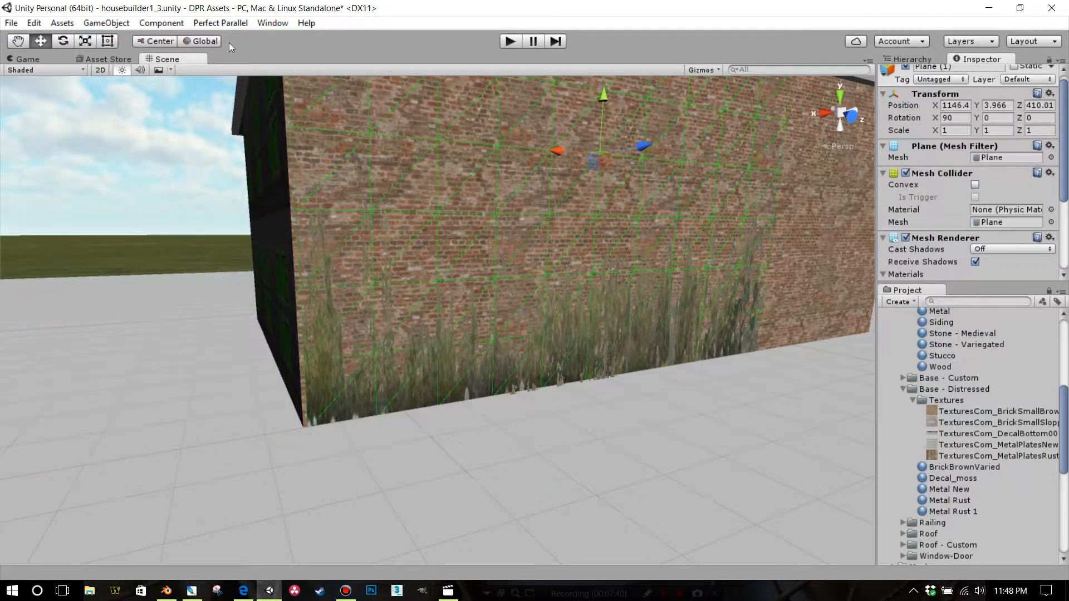
left_click(85, 40)
scroll(568, 163, "down", 1)
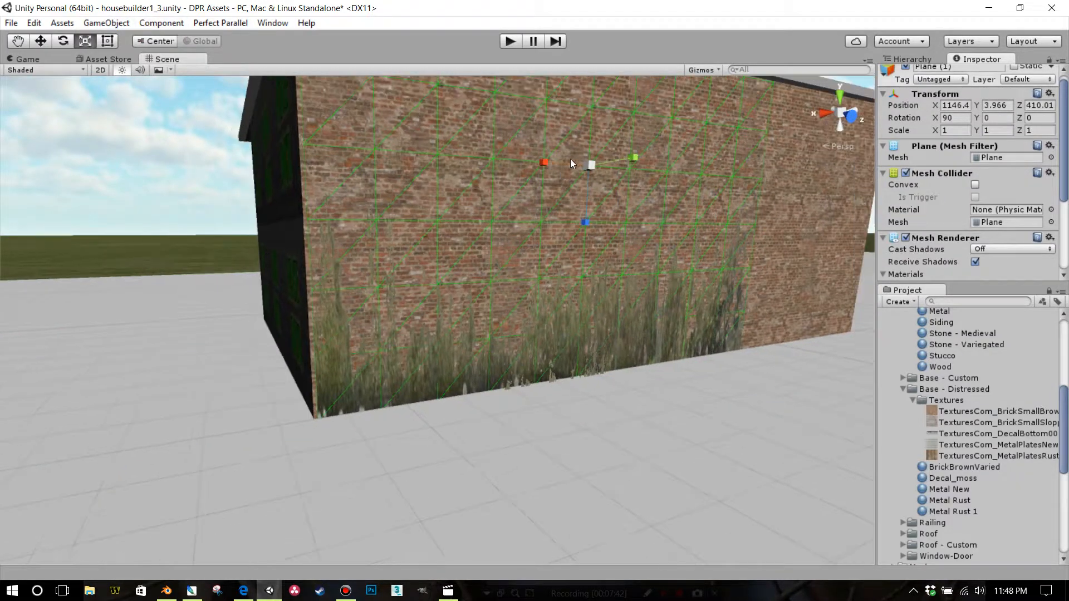
left_click_drag(588, 223, 587, 192)
left_click(44, 41)
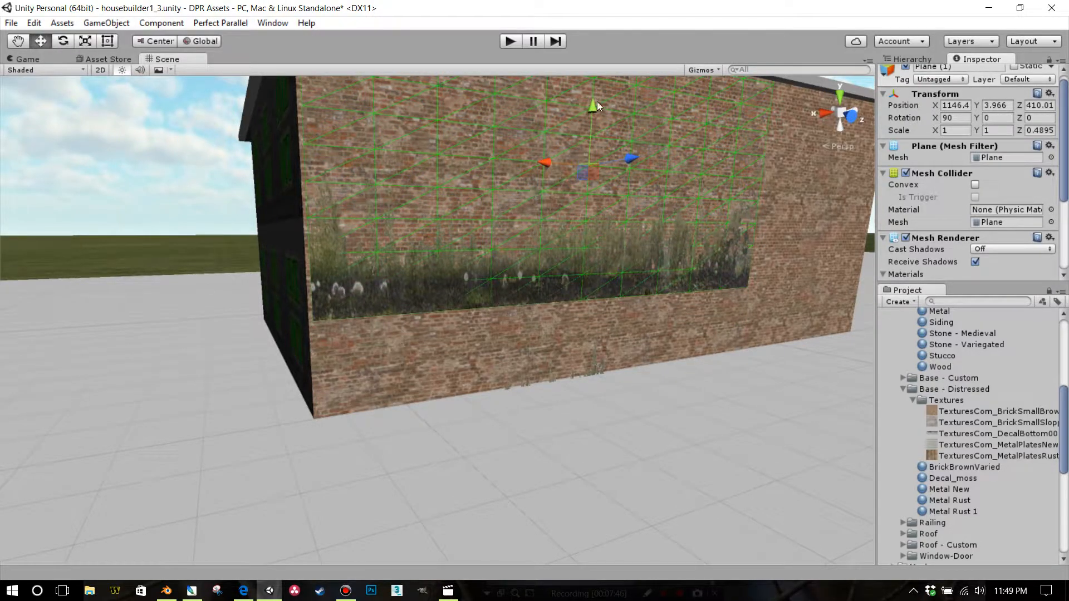
left_click_drag(597, 103, 596, 206)
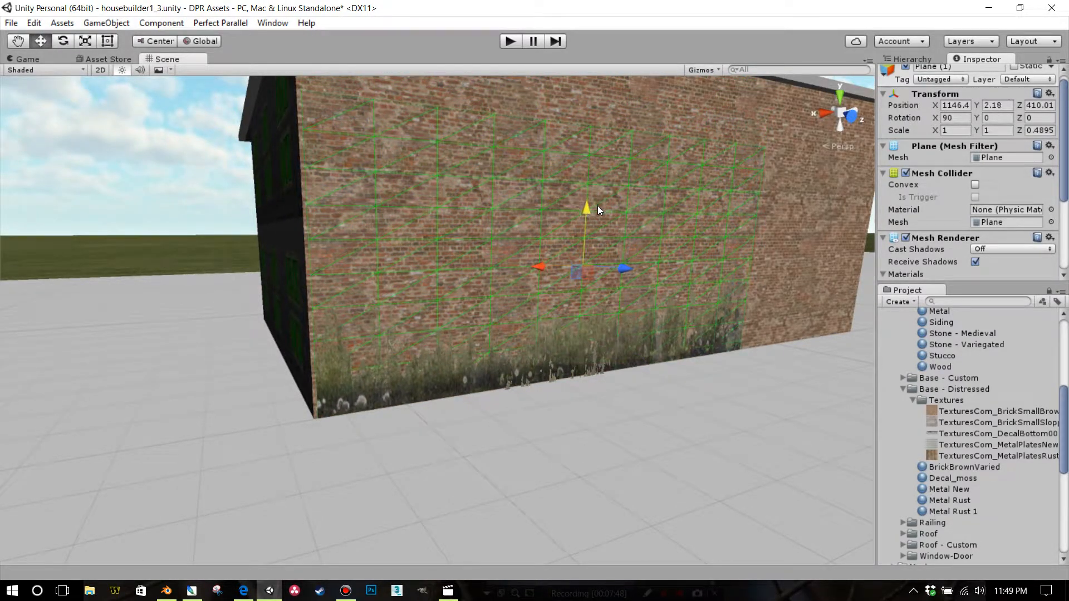
Delete the stray 3mx3m_C3R2_window object with the Decal_moss material at the base of the brick wall
left_click(716, 405)
left_click(588, 371)
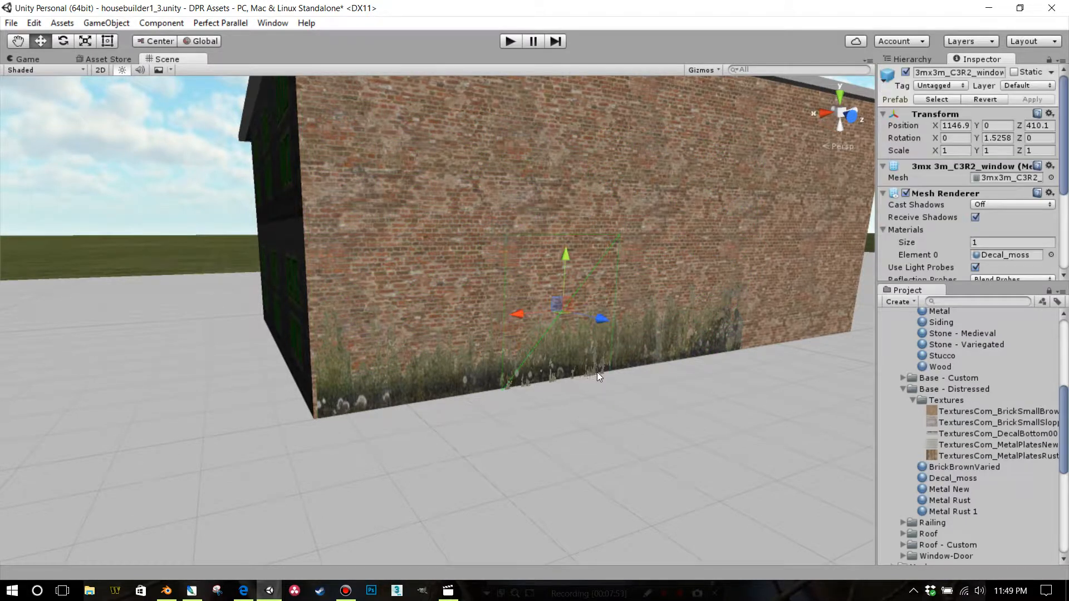
left_click(601, 372)
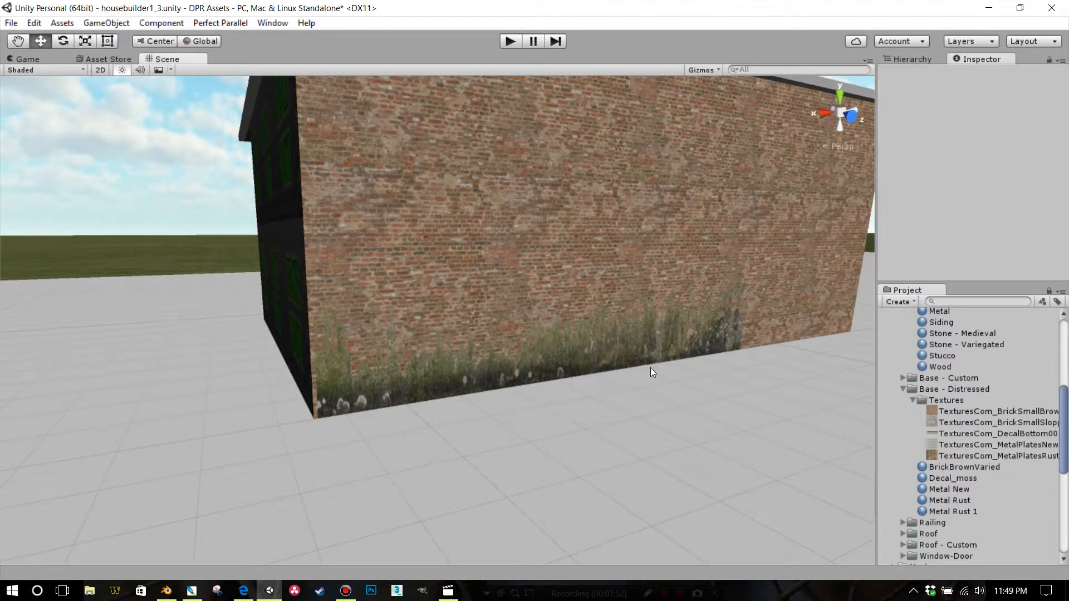
Inspect the resized moss decal along the brick wall's base from both sides, from far away and in close-up
right_click_drag(695, 332, 693, 352)
middle_click_drag(680, 345, 499, 425)
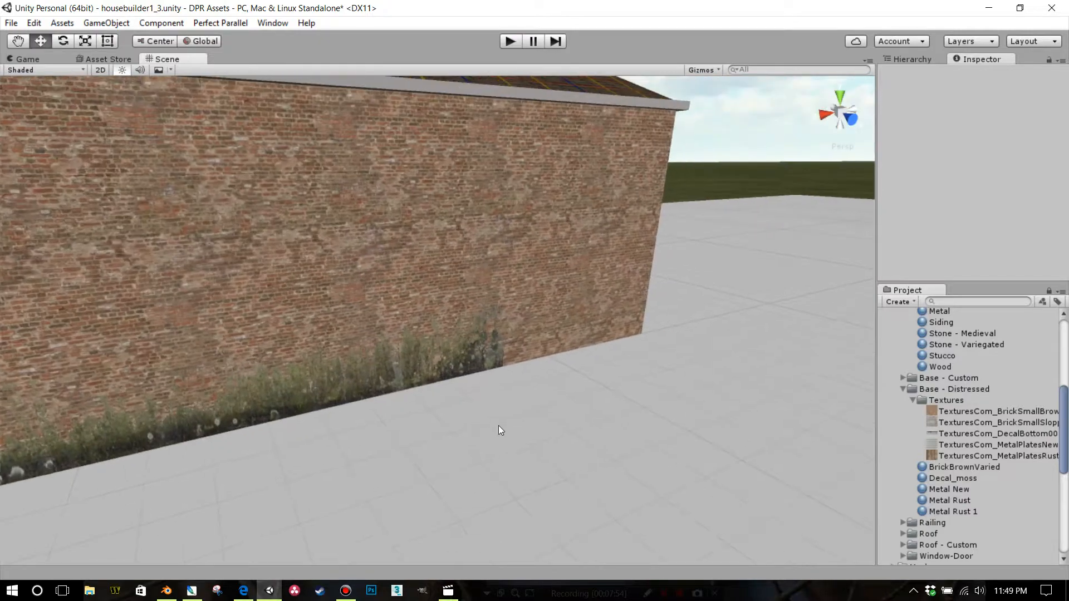
right_click_drag(668, 352, 551, 364)
middle_click_drag(476, 353, 139, 348)
right_click_drag(569, 314, 430, 251)
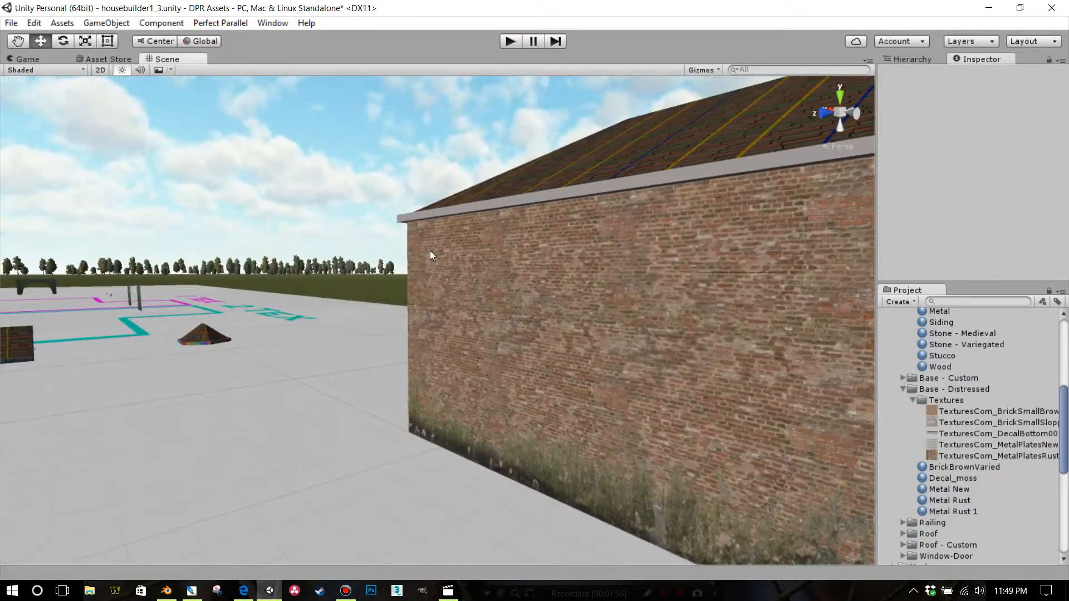
scroll(478, 289, "down", 3)
scroll(590, 363, "down", 5)
left_click(513, 375)
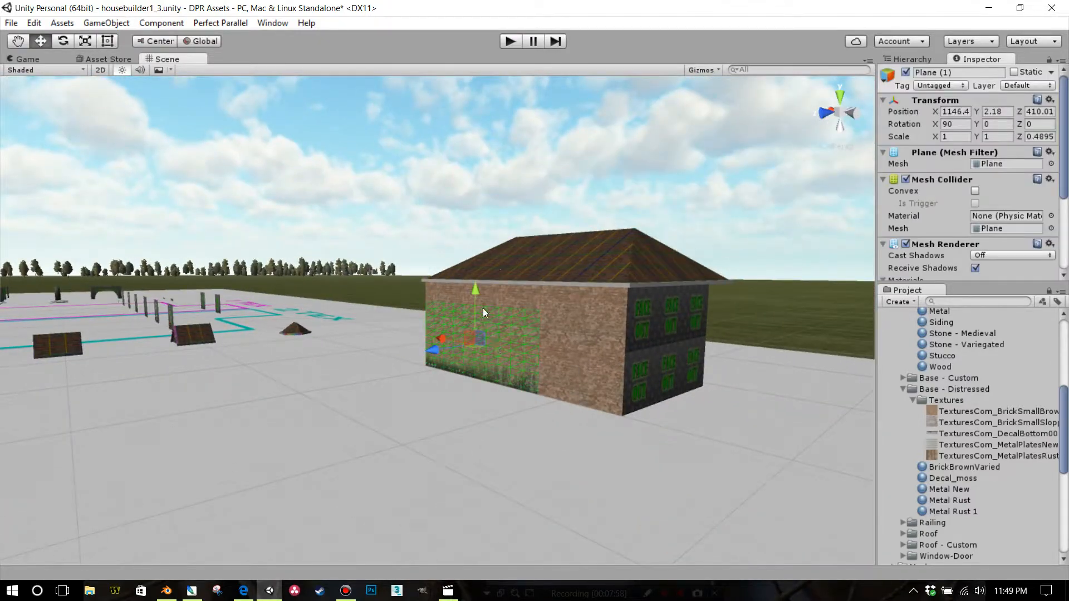
left_click(441, 412)
right_click_drag(441, 413, 631, 454)
middle_click_drag(631, 453, 701, 465)
scroll(513, 434, "up", 5)
right_click_drag(512, 432, 740, 450)
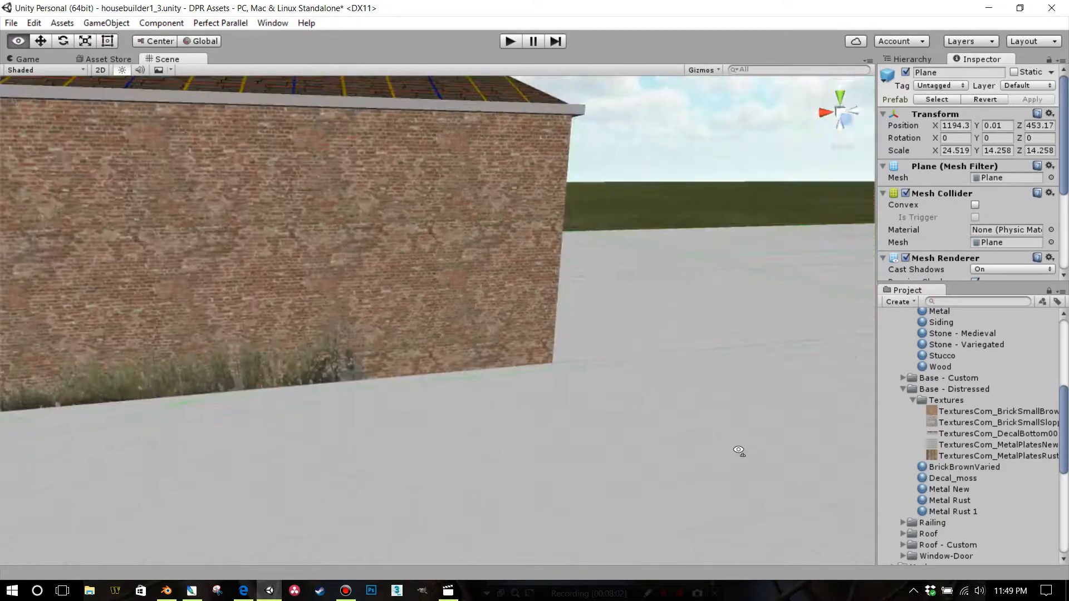
middle_click_drag(707, 407, 846, 398)
scroll(687, 414, "up", 5)
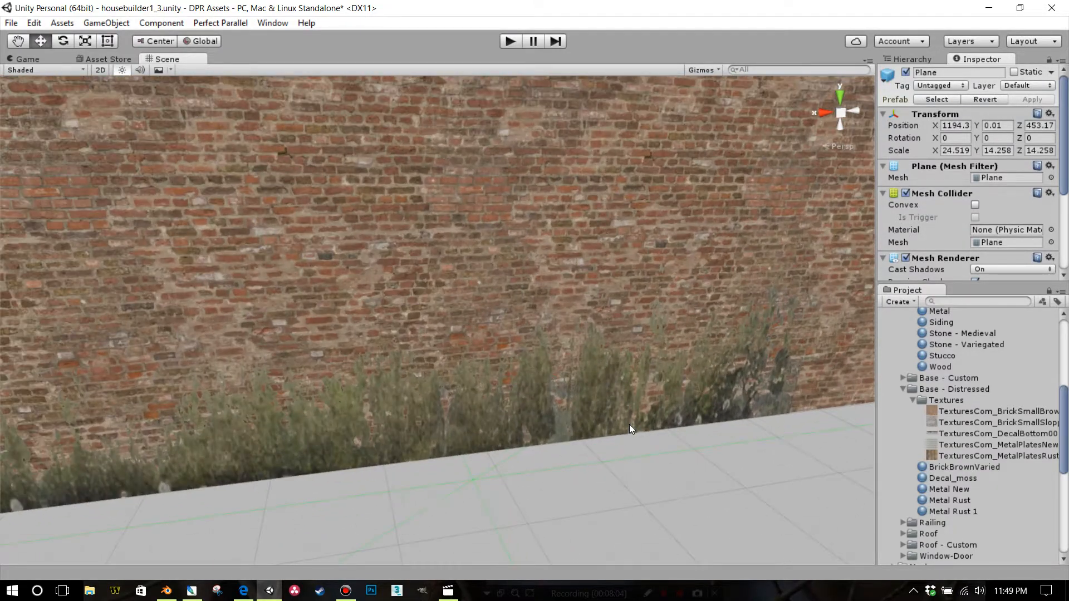